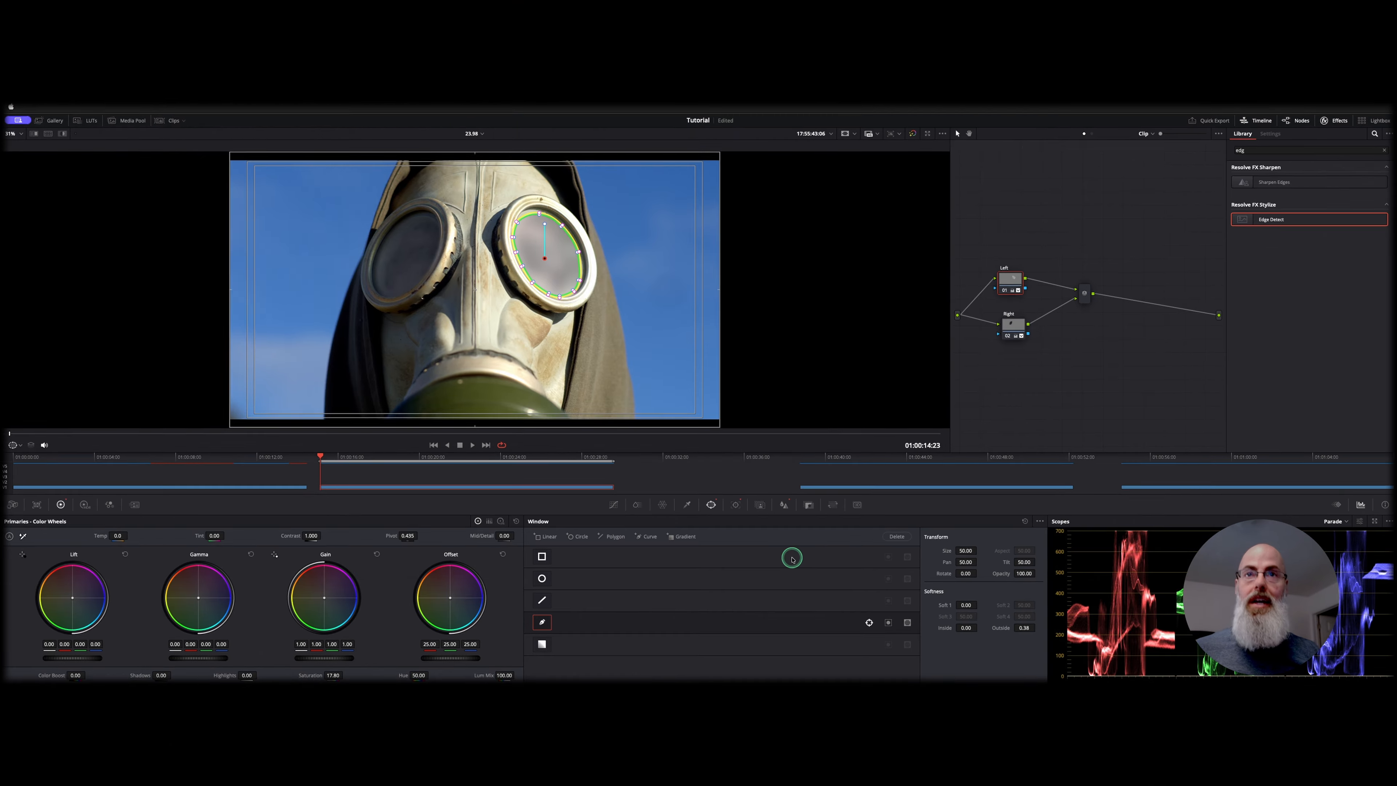
Step: Go back to the clip's first frame and place a serial node near the start of the node graph
{"action": "key", "text": "super+f"}
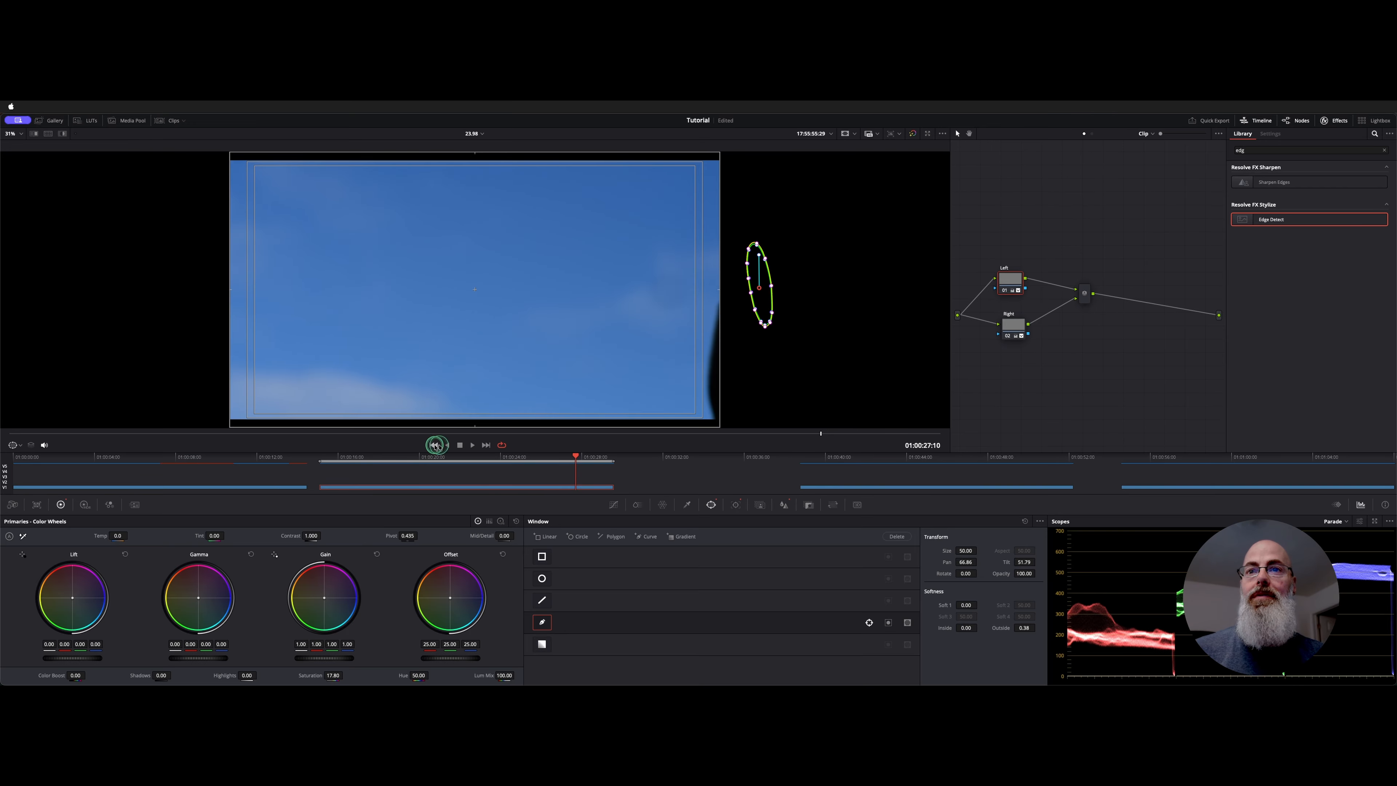
{"action": "left_click", "coordinate": [437, 459]}
{"action": "key", "text": "alt+s"}
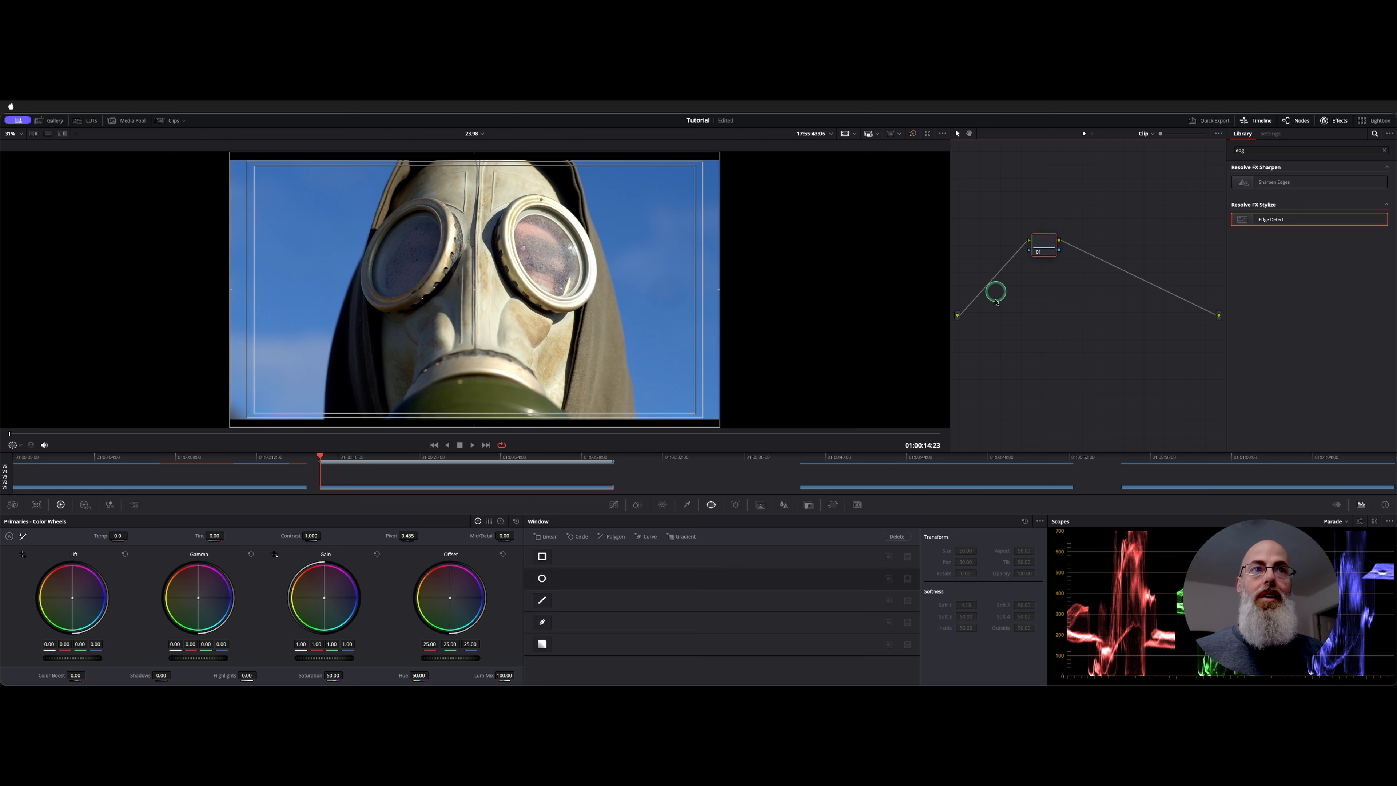
{"action": "left_click_drag", "start_coordinate": [1045, 240], "coordinate": [1017, 282]}
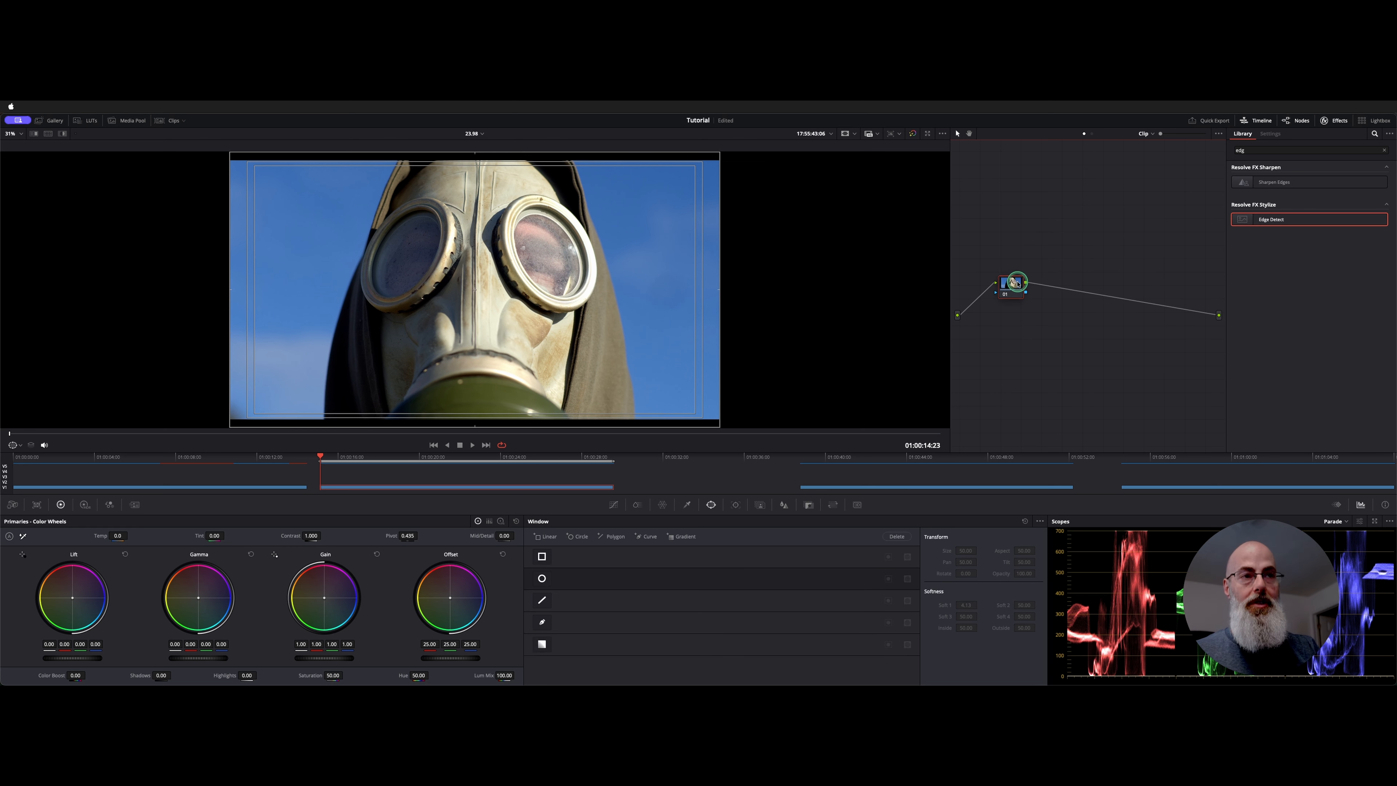
Step: Add a layer node to node 01 and move the layer mixer away from the nodes, midway between their heights
{"action": "key", "text": "alt+l"}
{"action": "right_click", "coordinate": [1017, 284]}
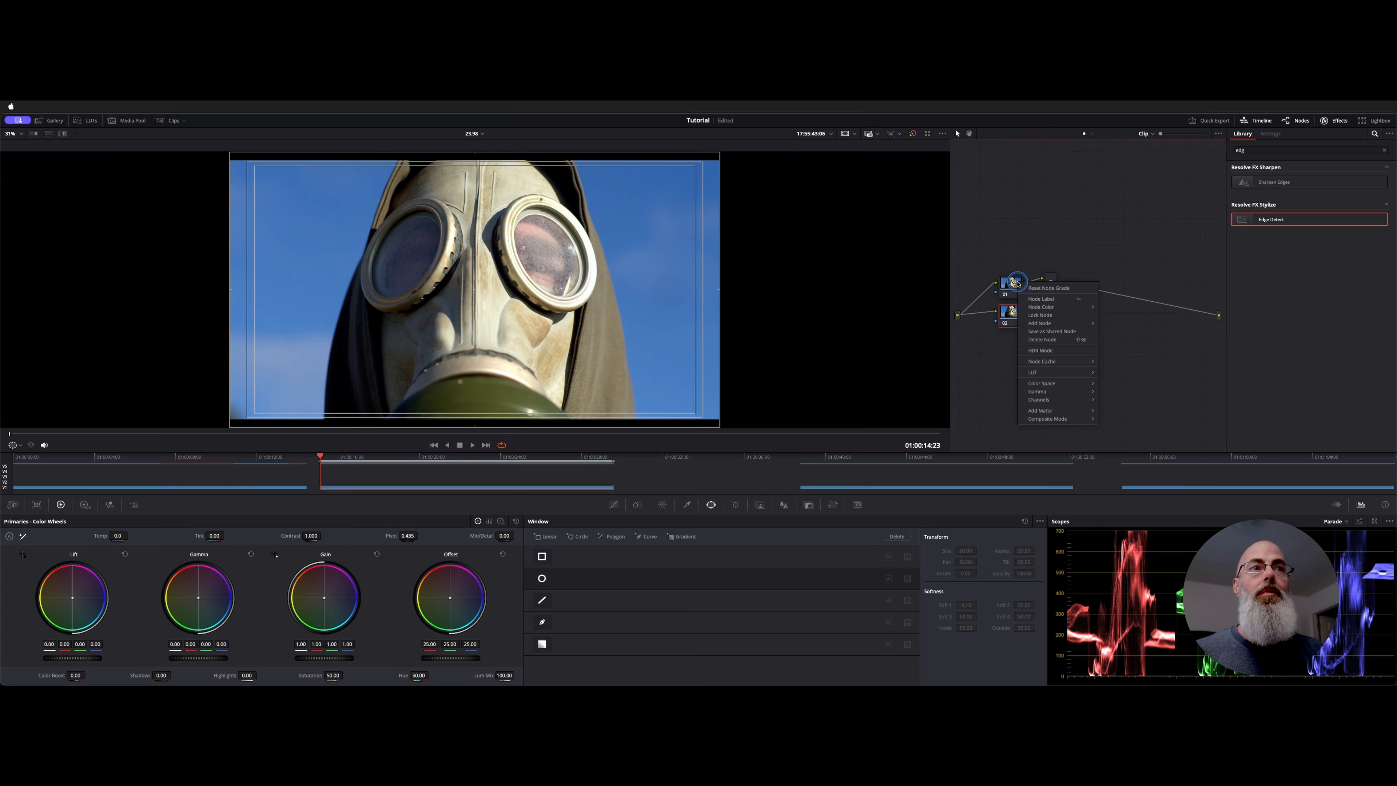
{"action": "mouse_move", "coordinate": [1080, 319]}
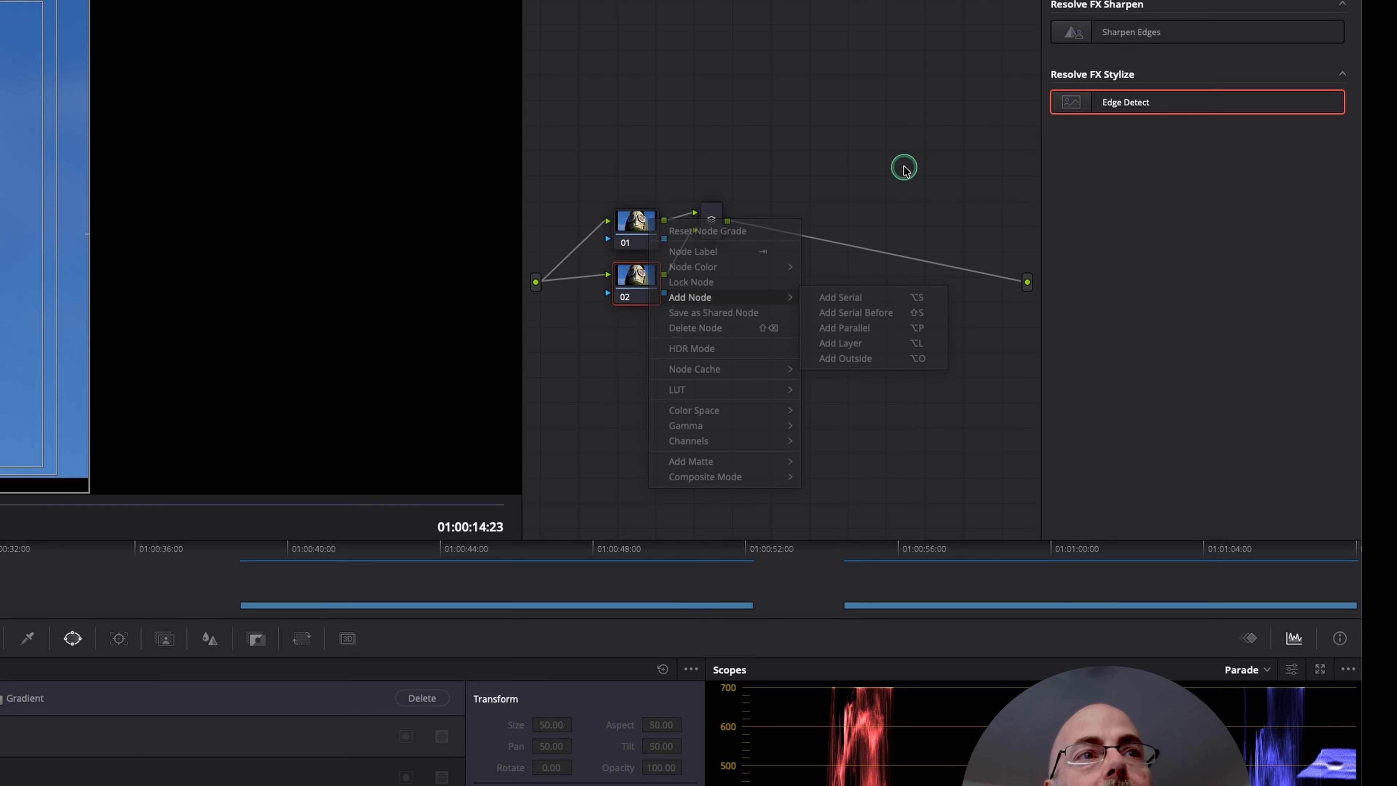
{"action": "left_click", "coordinate": [905, 170]}
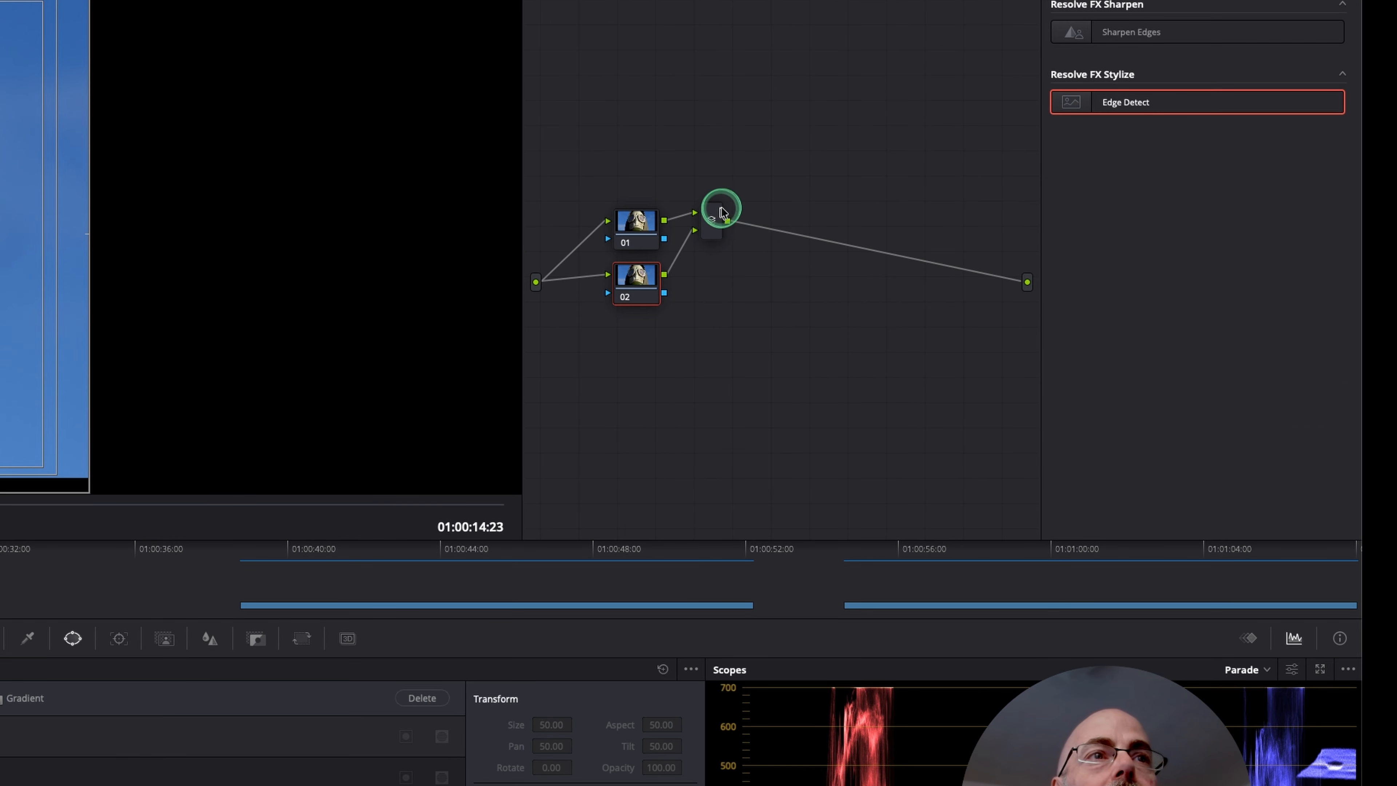
{"action": "left_click_drag", "start_coordinate": [716, 211], "coordinate": [736, 248]}
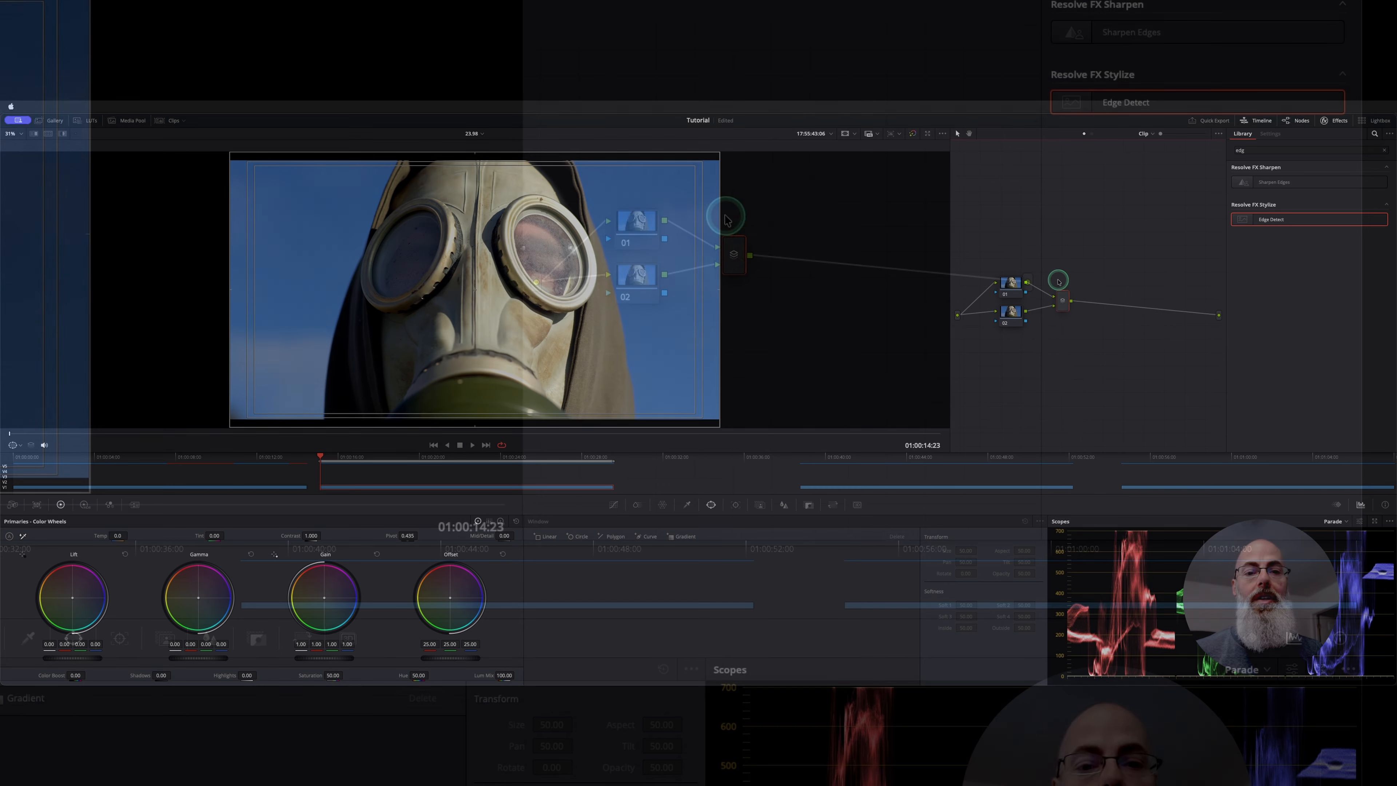
{"action": "left_click_drag", "start_coordinate": [1067, 299], "coordinate": [1084, 306]}
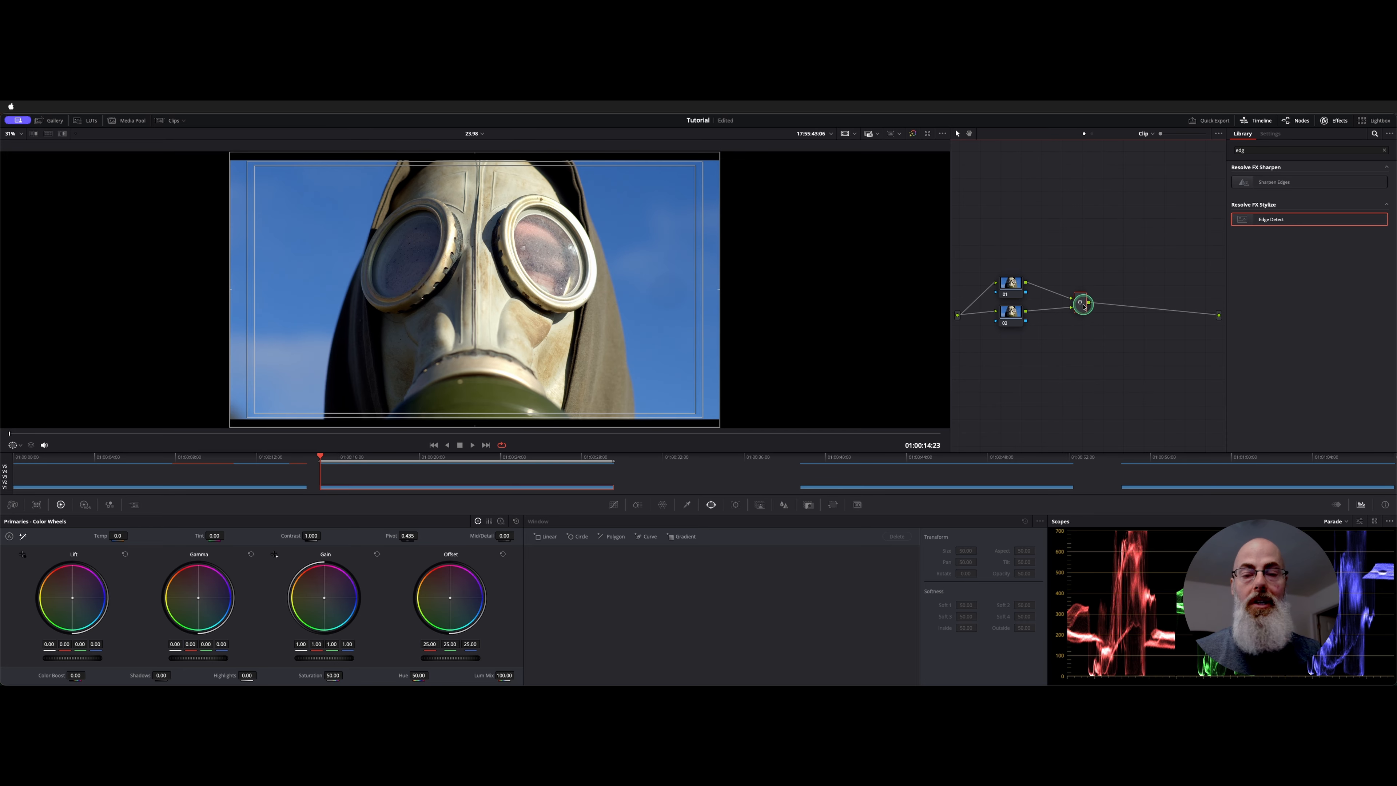
Step: Space nodes 01 and 02 further apart and label them Left and Right
{"action": "left_click_drag", "start_coordinate": [1006, 322], "coordinate": [1007, 328]}
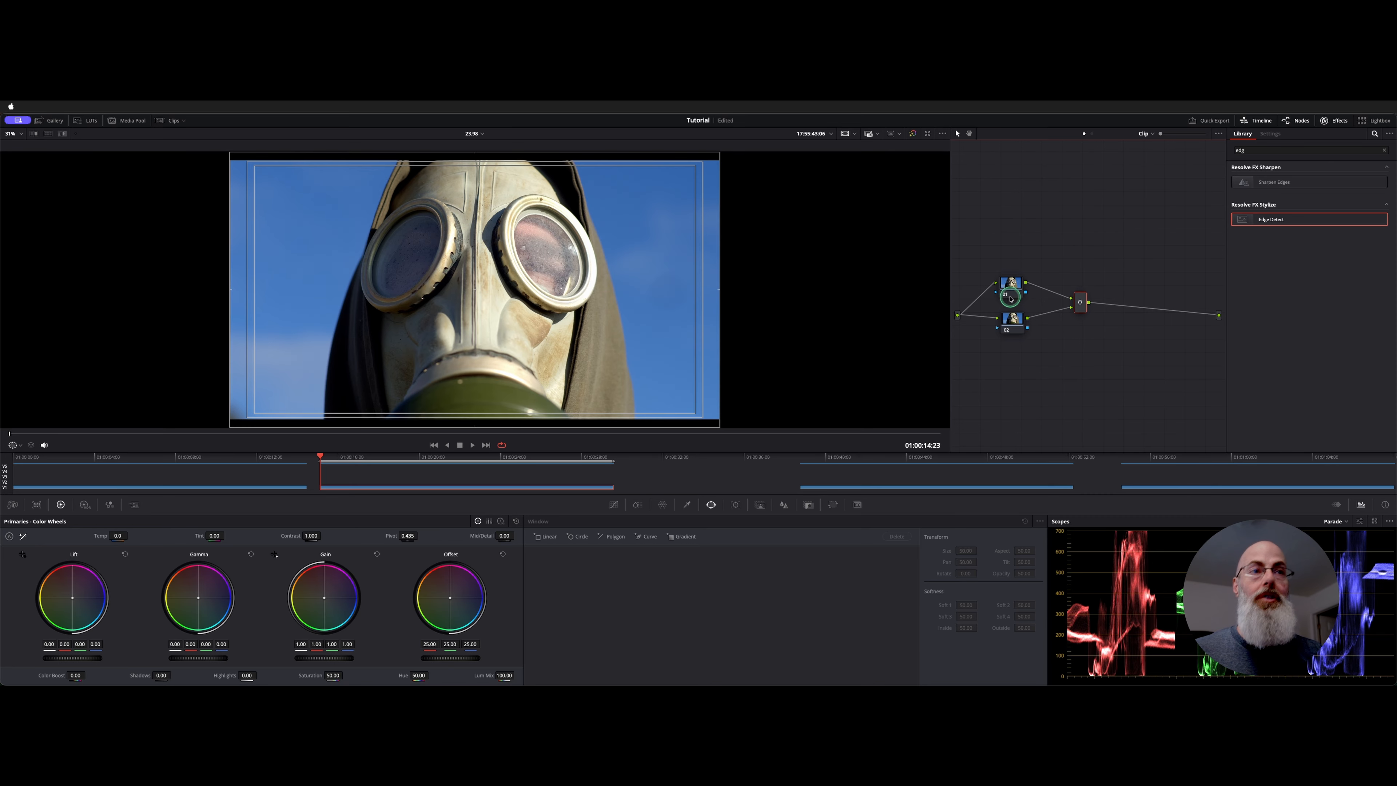
{"action": "left_click", "coordinate": [1007, 283]}
{"action": "left_click_drag", "start_coordinate": [1006, 282], "coordinate": [1007, 278]}
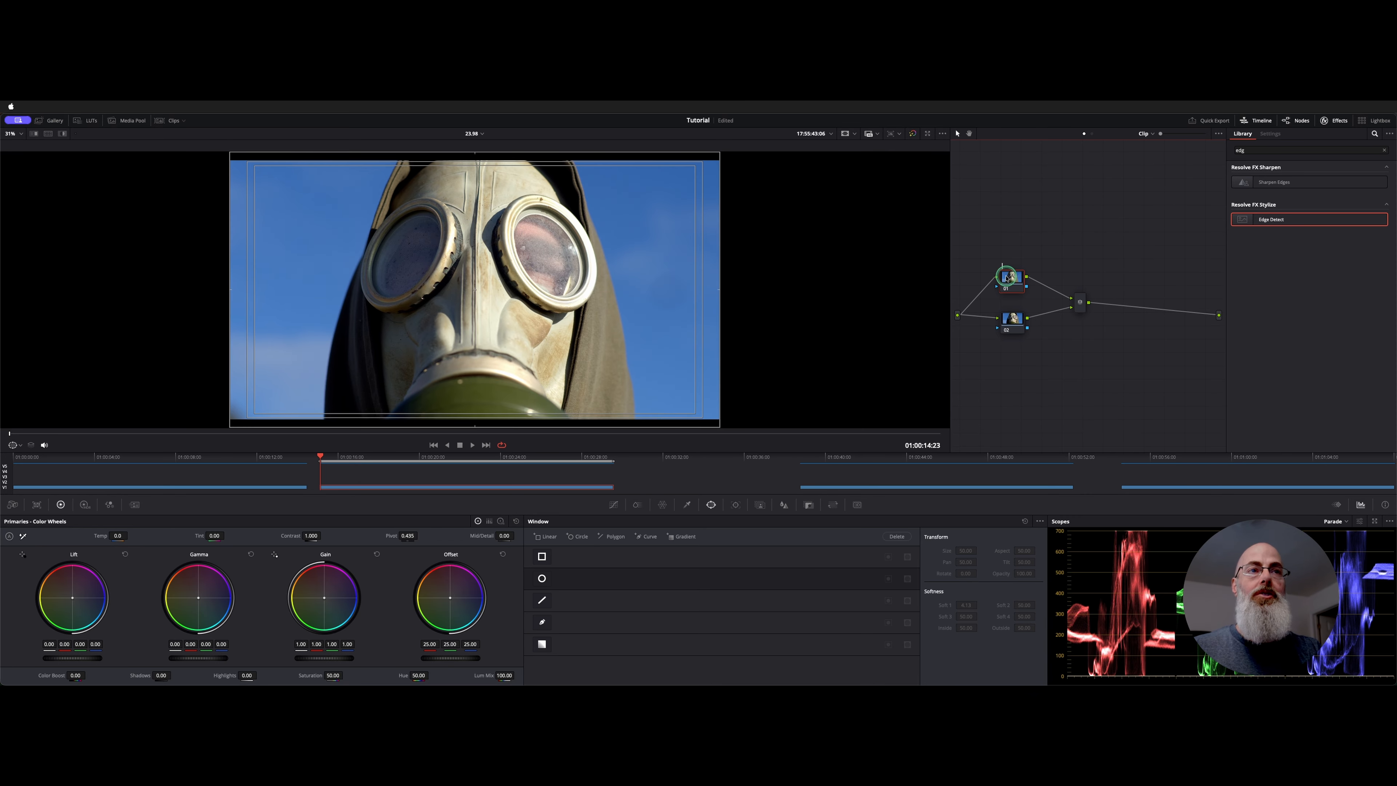
{"action": "left_click", "coordinate": [1020, 327]}
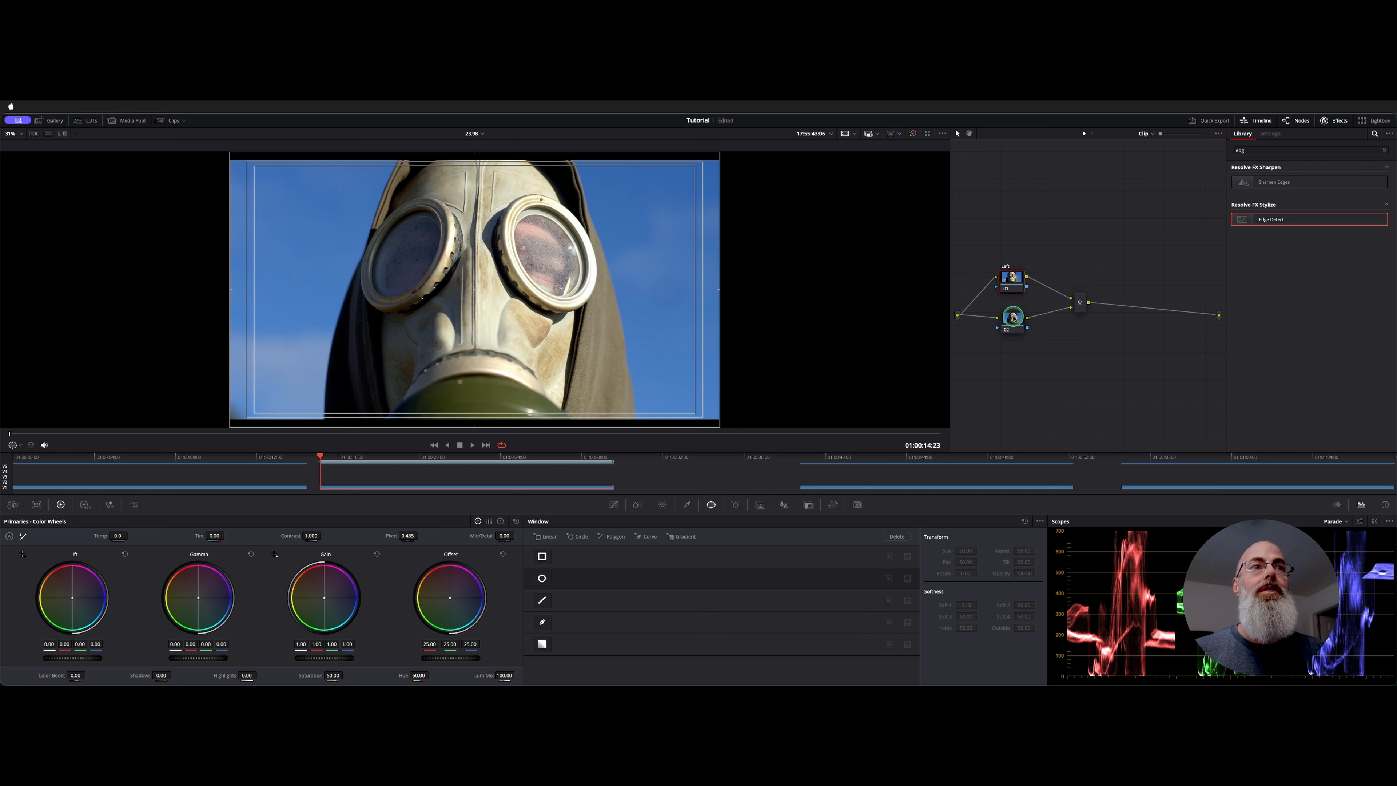
{"action": "right_click", "coordinate": [1006, 287]}
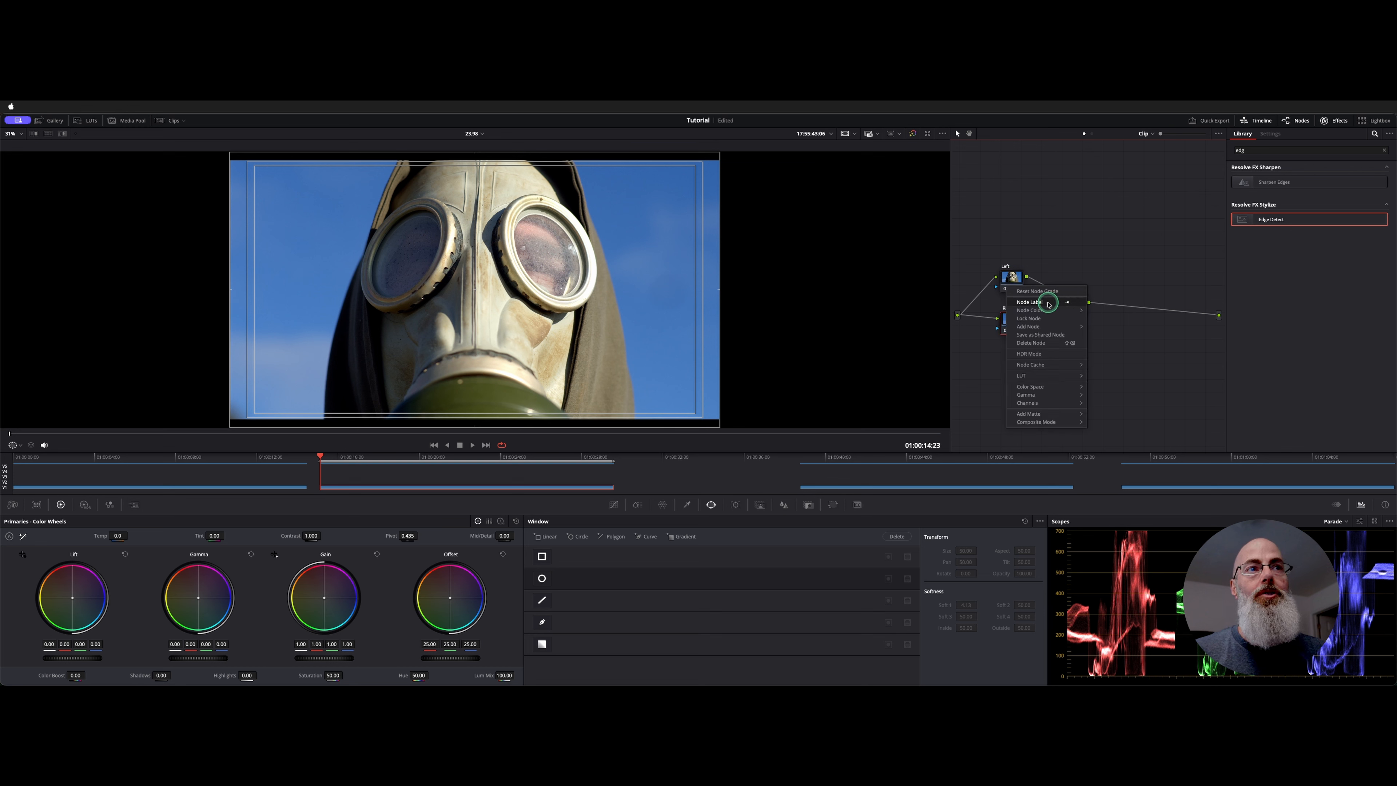
{"action": "left_click", "coordinate": [1056, 303]}
{"action": "left_click", "coordinate": [1173, 231]}
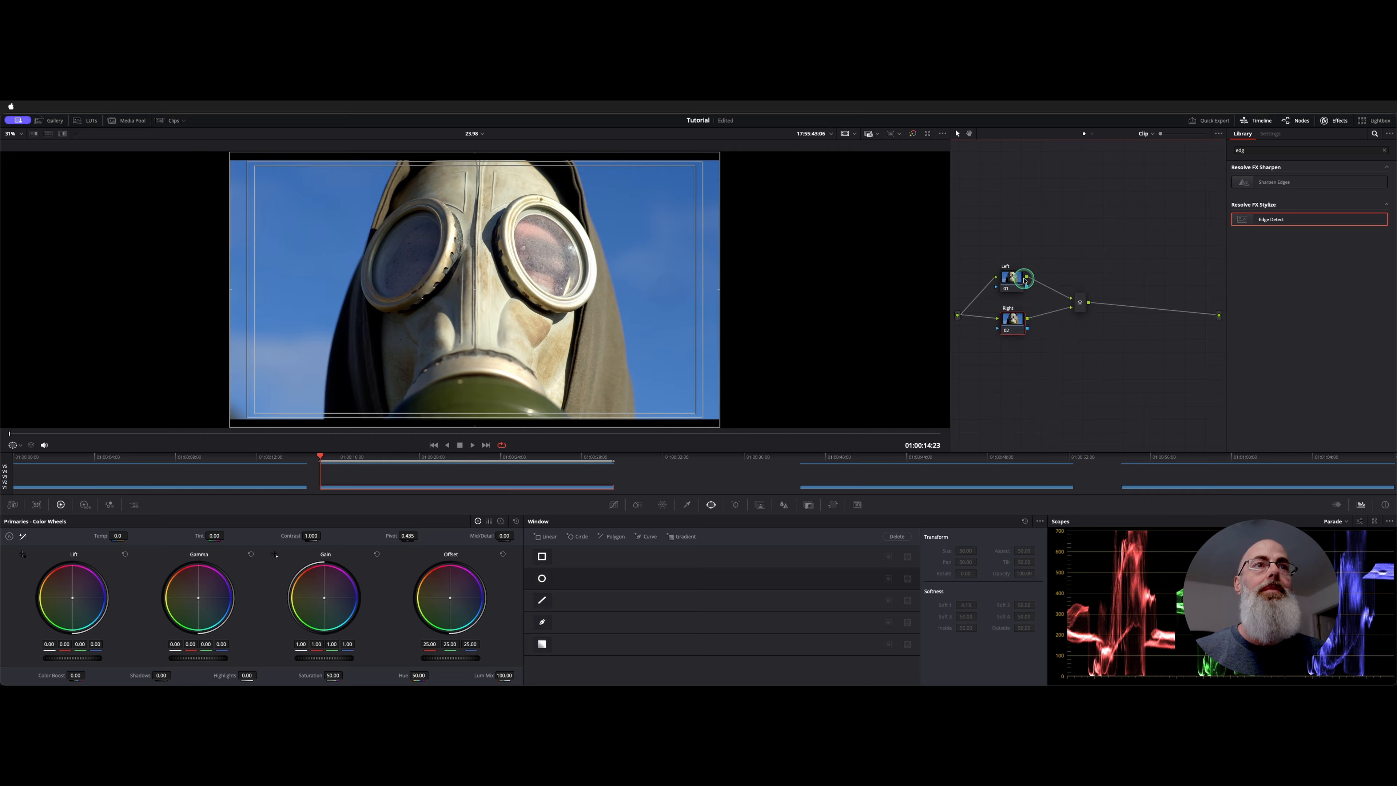
Step: On the Left node, draw a closed four-point curve window roughly inside the gas mask lens on the right side of the image
{"action": "left_click", "coordinate": [1011, 281]}
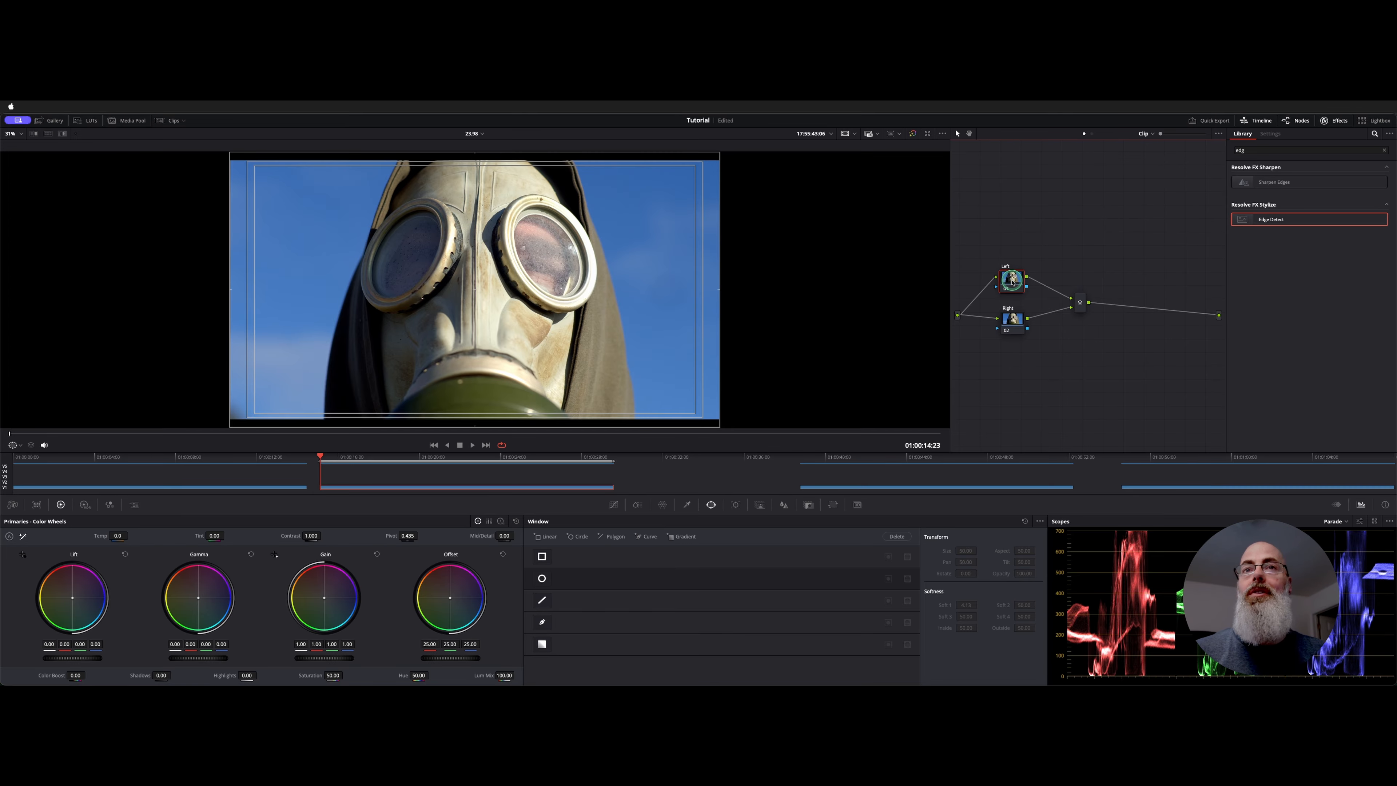
{"action": "left_click_drag", "start_coordinate": [1012, 281], "coordinate": [1012, 284]}
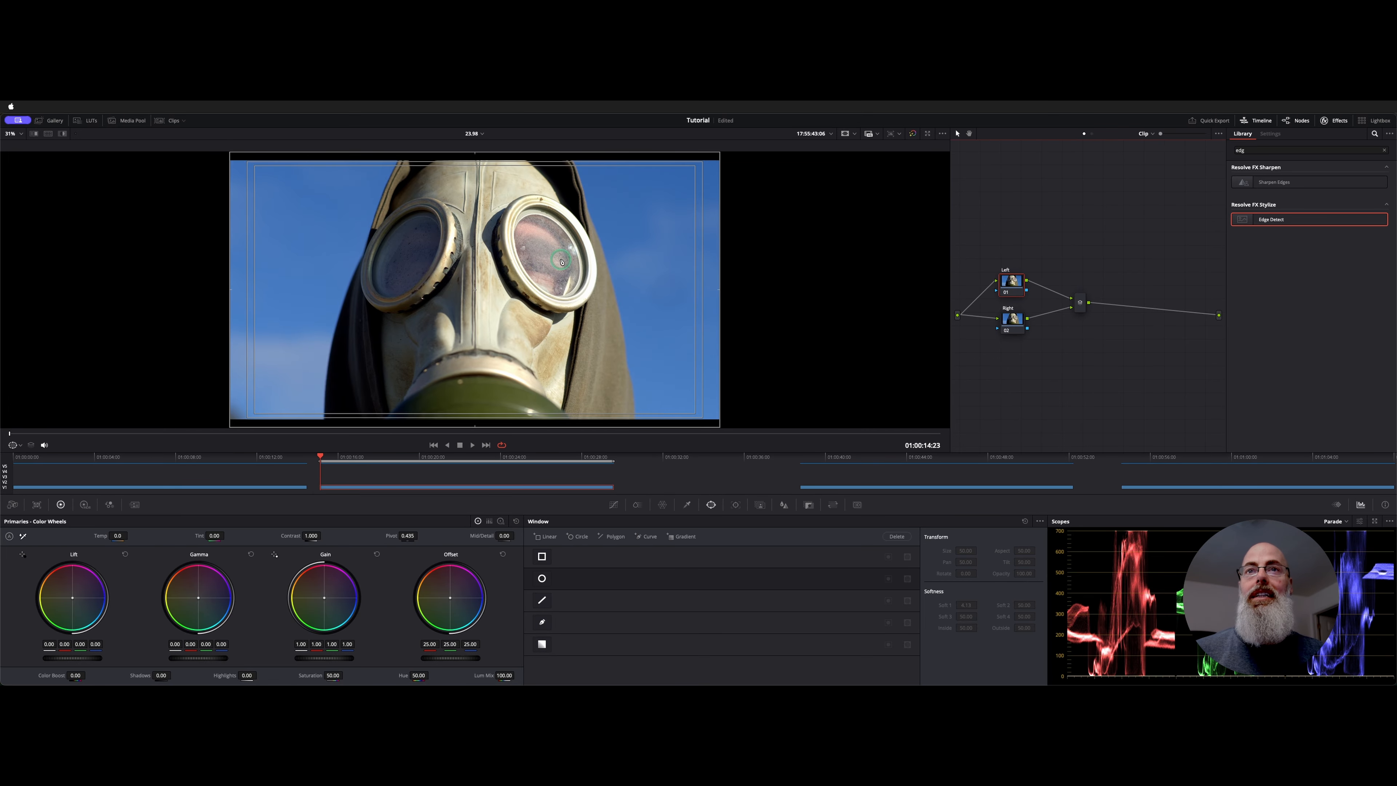
{"action": "scroll", "coordinate": [499, 314], "scroll_direction": "up", "scroll_amount": 3}
{"action": "scroll", "coordinate": [500, 315], "scroll_direction": "right", "scroll_amount": 3}
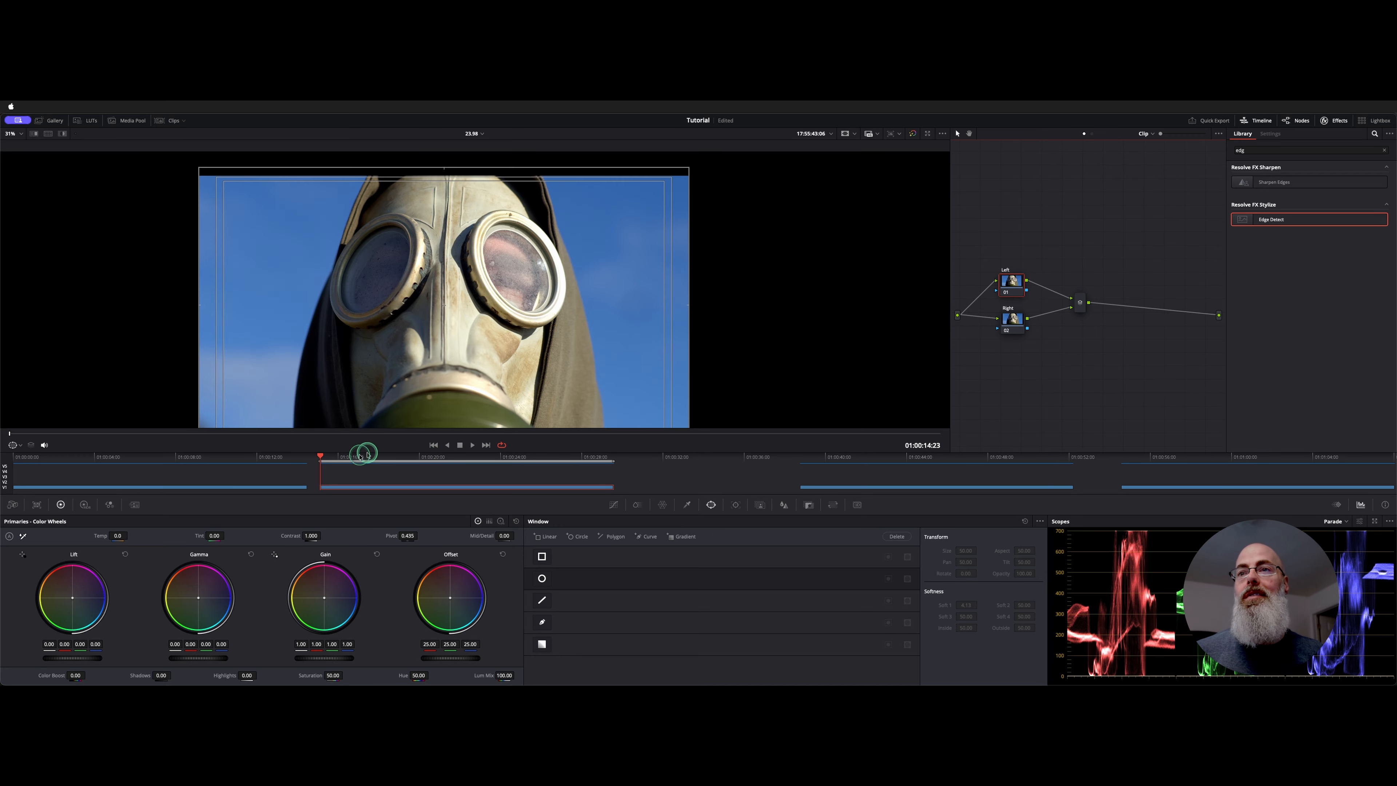
{"action": "scroll", "coordinate": [417, 304], "scroll_direction": "up", "scroll_amount": 5}
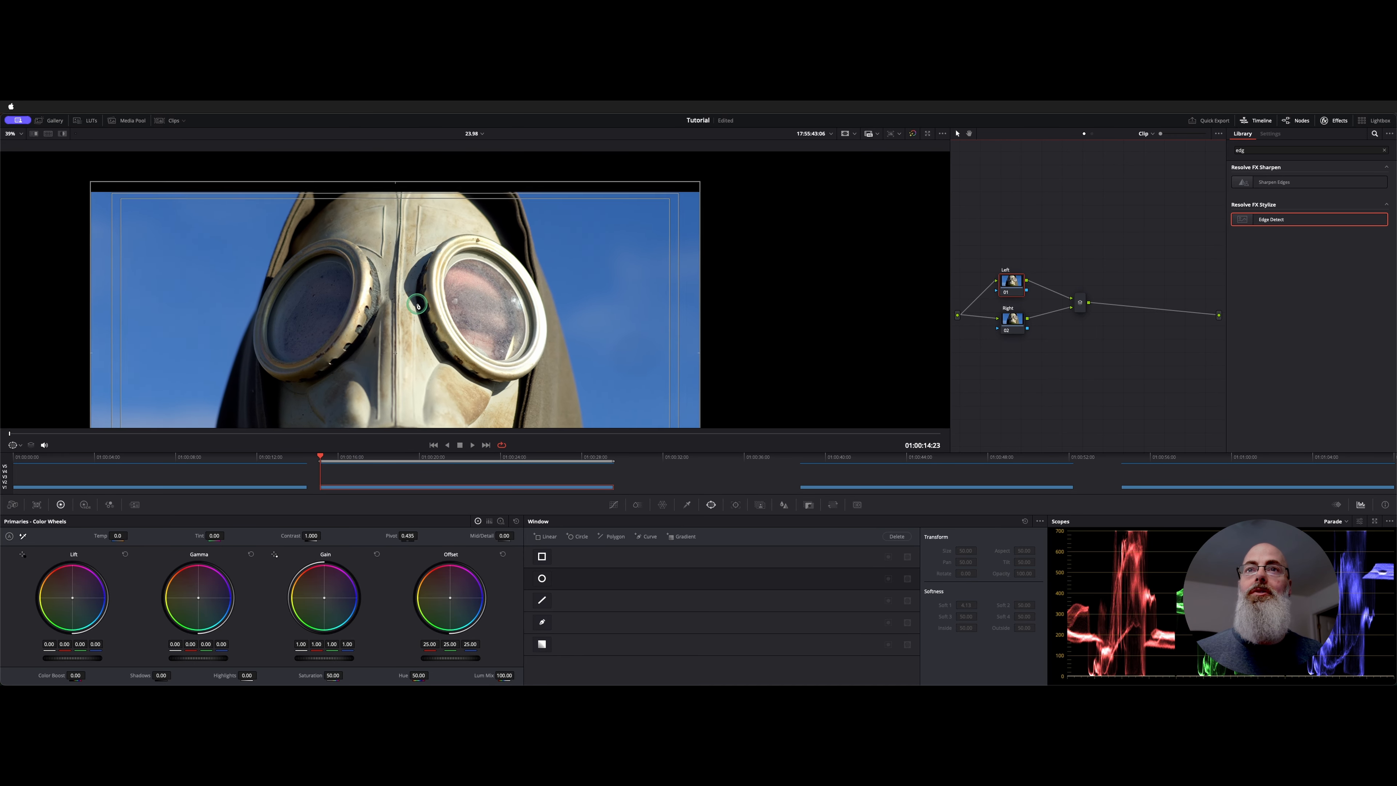
{"action": "scroll", "coordinate": [417, 304], "scroll_direction": "down", "scroll_amount": 1}
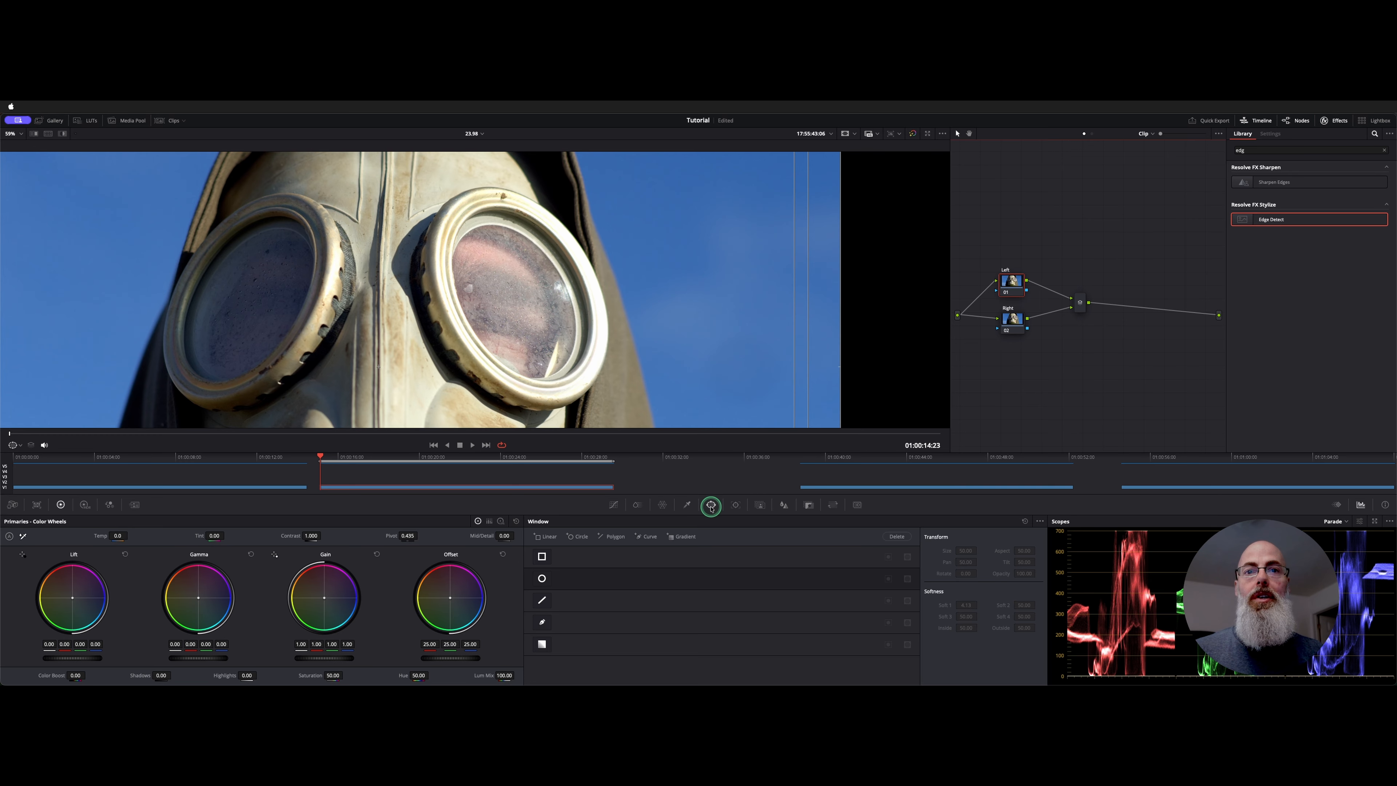
{"action": "left_click", "coordinate": [538, 624]}
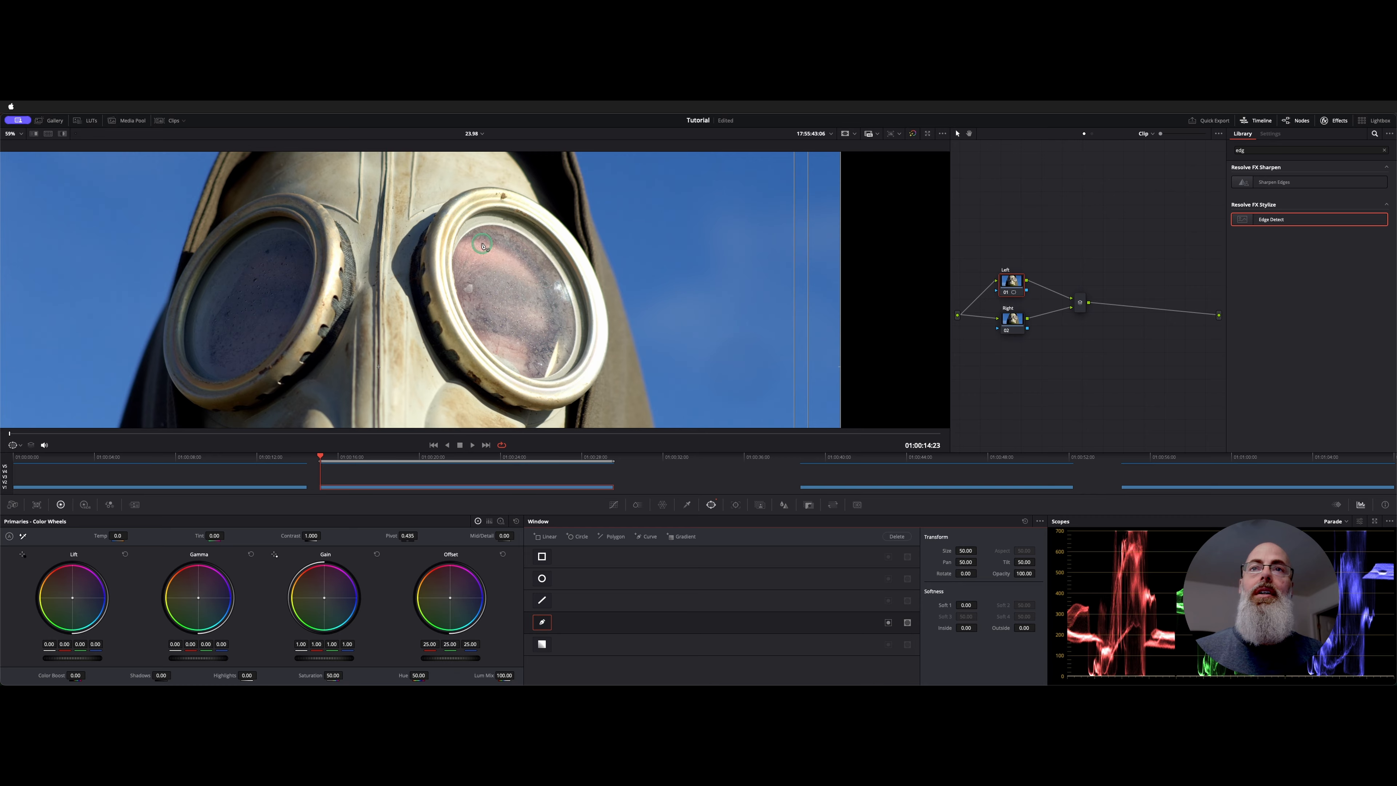
{"action": "left_click", "coordinate": [494, 226]}
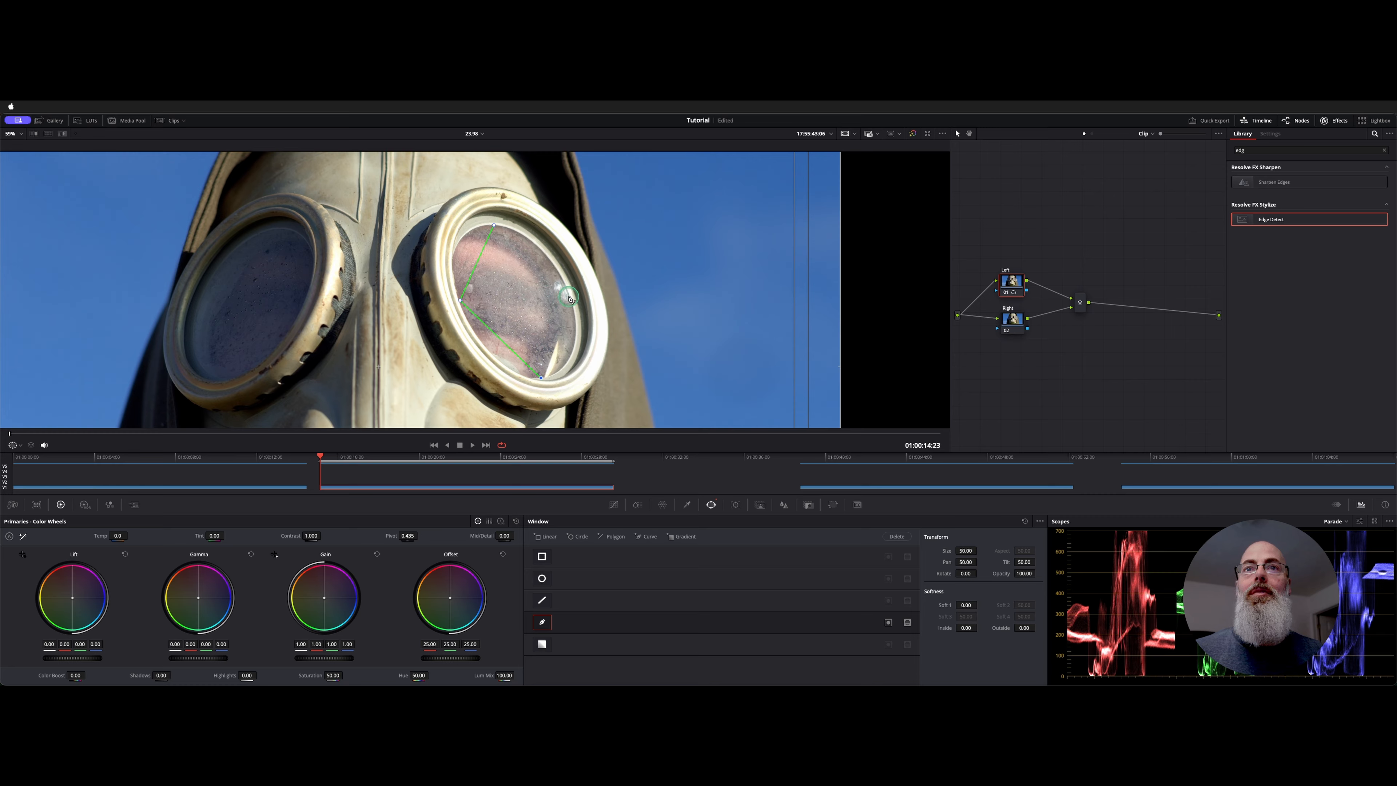
{"action": "left_click", "coordinate": [495, 227]}
{"action": "key", "text": "shift+h"}
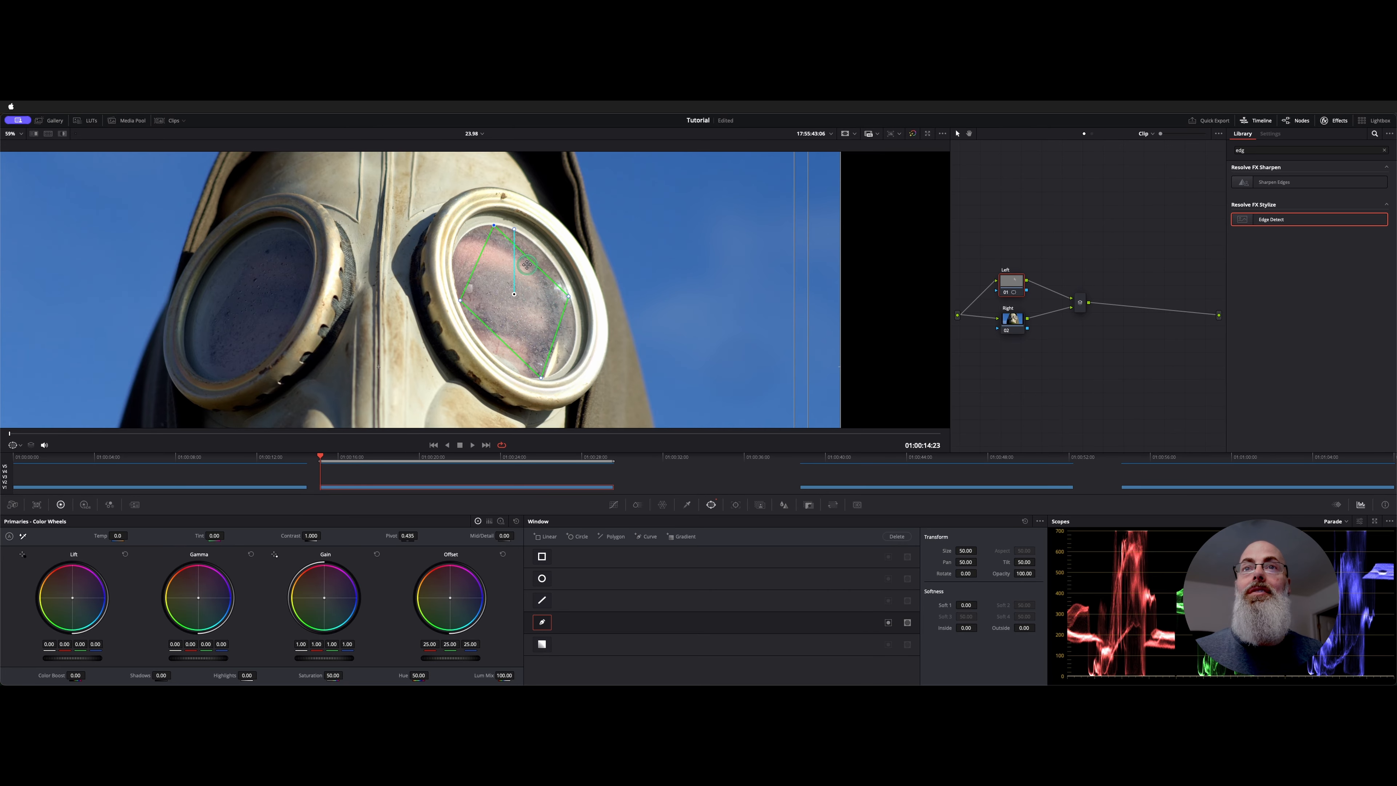
Step: Add control points along each side of the curve window and pull them outward so the outline follows the lens's inner rim
{"action": "left_click_drag", "start_coordinate": [529, 259], "coordinate": [533, 255]}
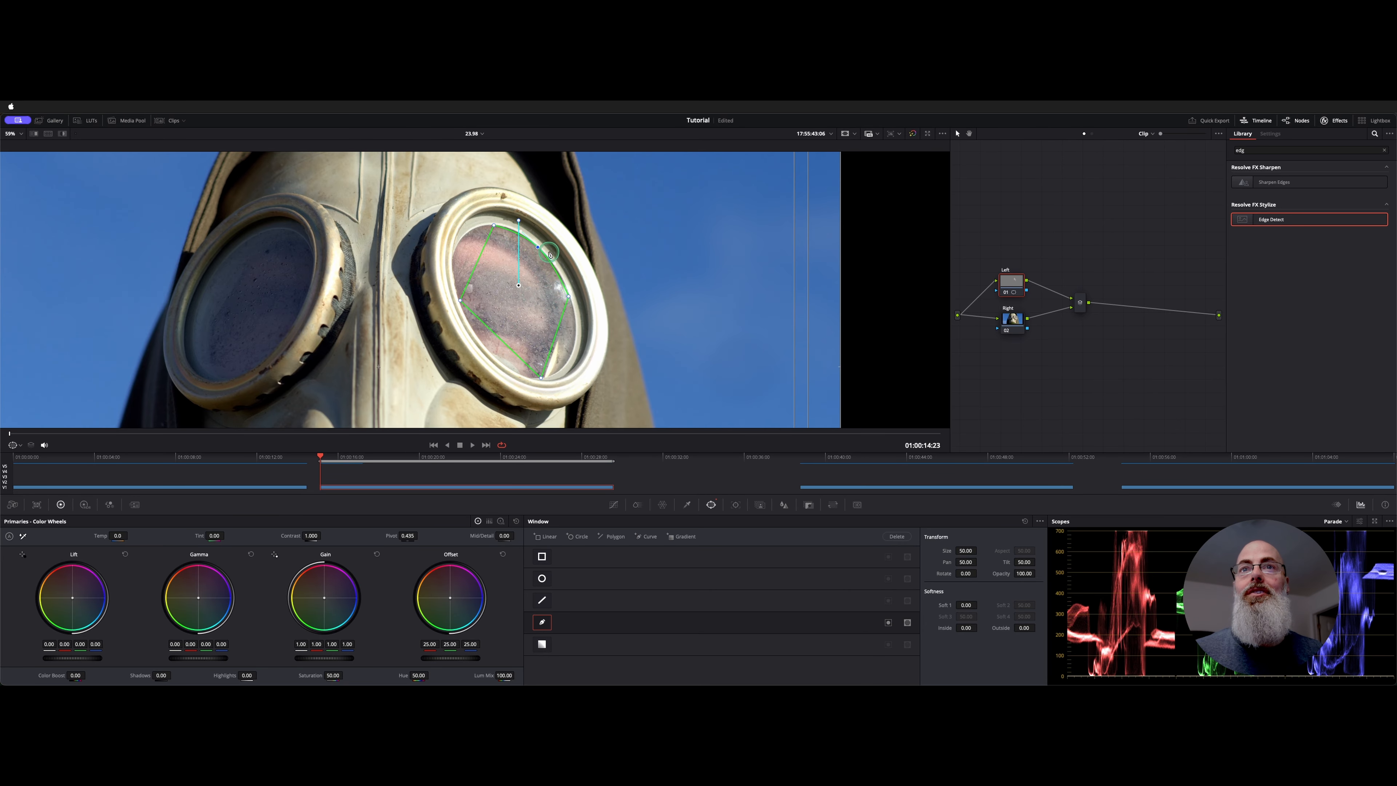
{"action": "scroll", "coordinate": [536, 251], "scroll_direction": "up", "scroll_amount": 8}
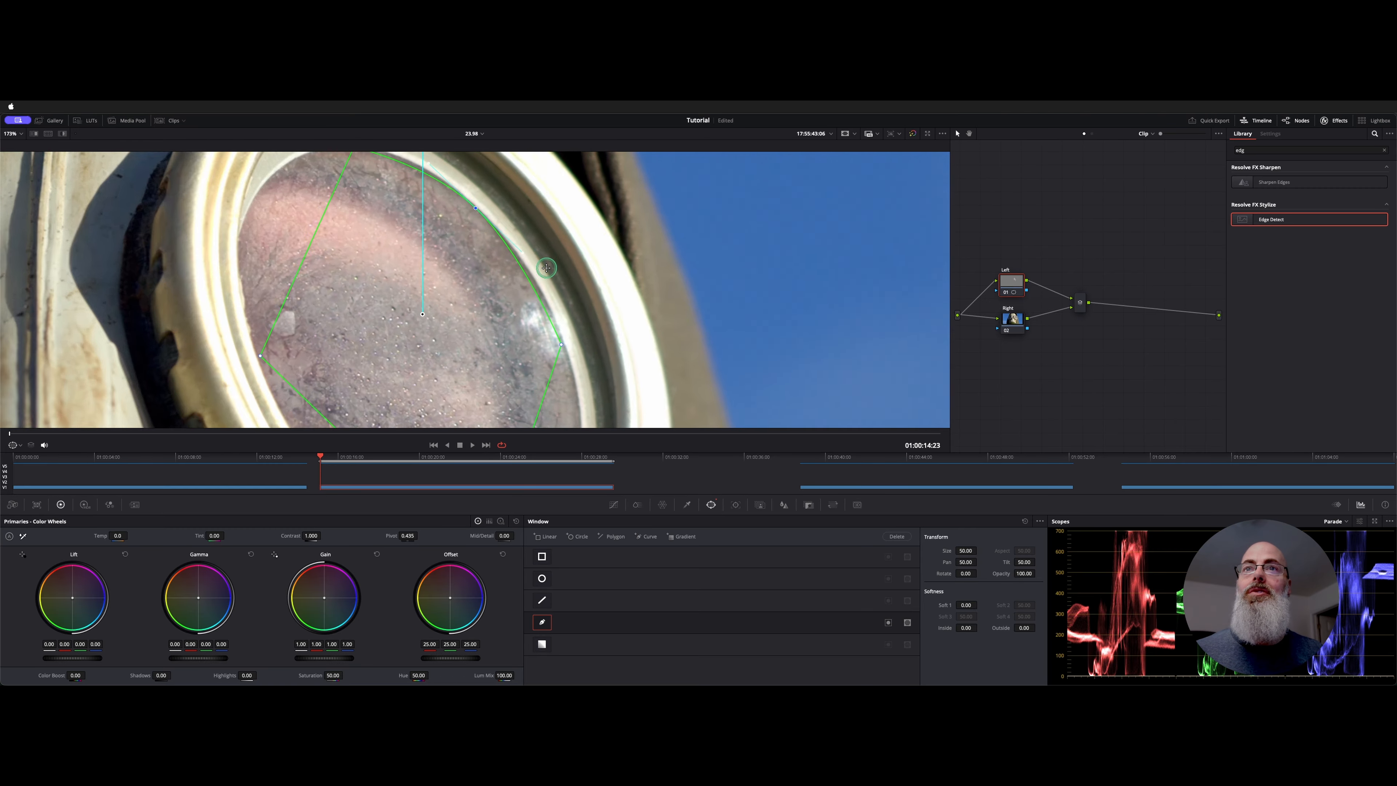
{"action": "scroll", "coordinate": [493, 211], "scroll_direction": "up", "scroll_amount": 2}
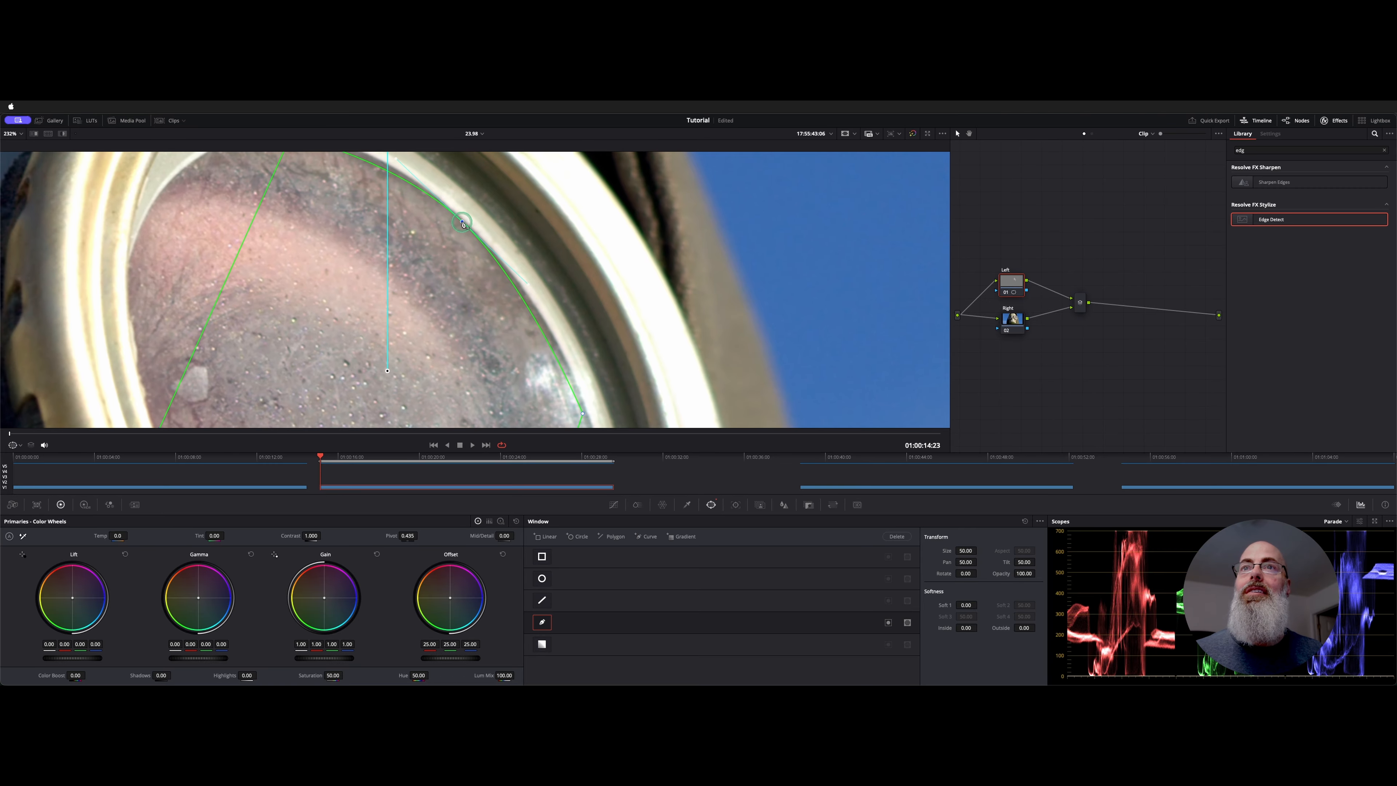
{"action": "left_click_drag", "start_coordinate": [582, 415], "coordinate": [590, 403]}
{"action": "scroll", "coordinate": [572, 368], "scroll_direction": "down", "scroll_amount": 10}
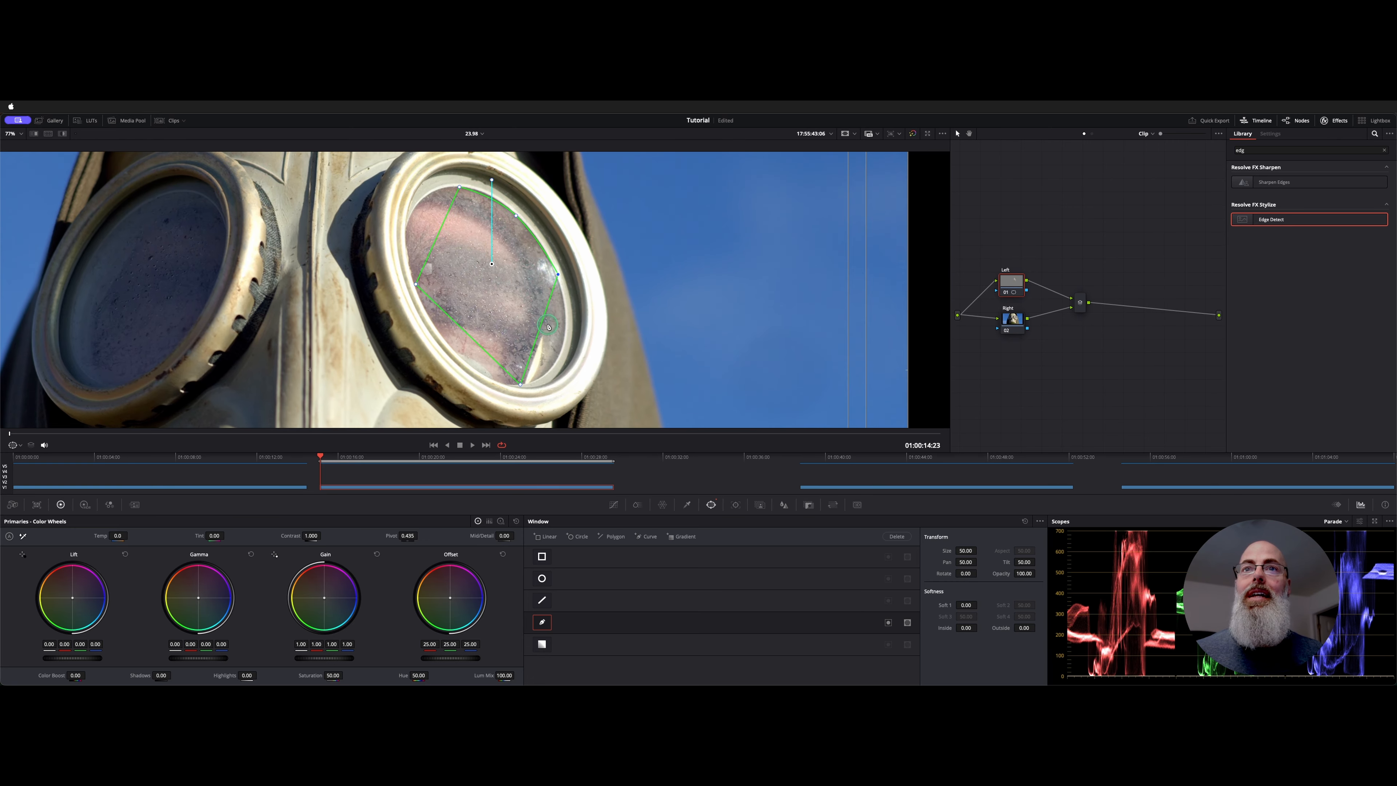
{"action": "left_click_drag", "start_coordinate": [542, 327], "coordinate": [562, 348]}
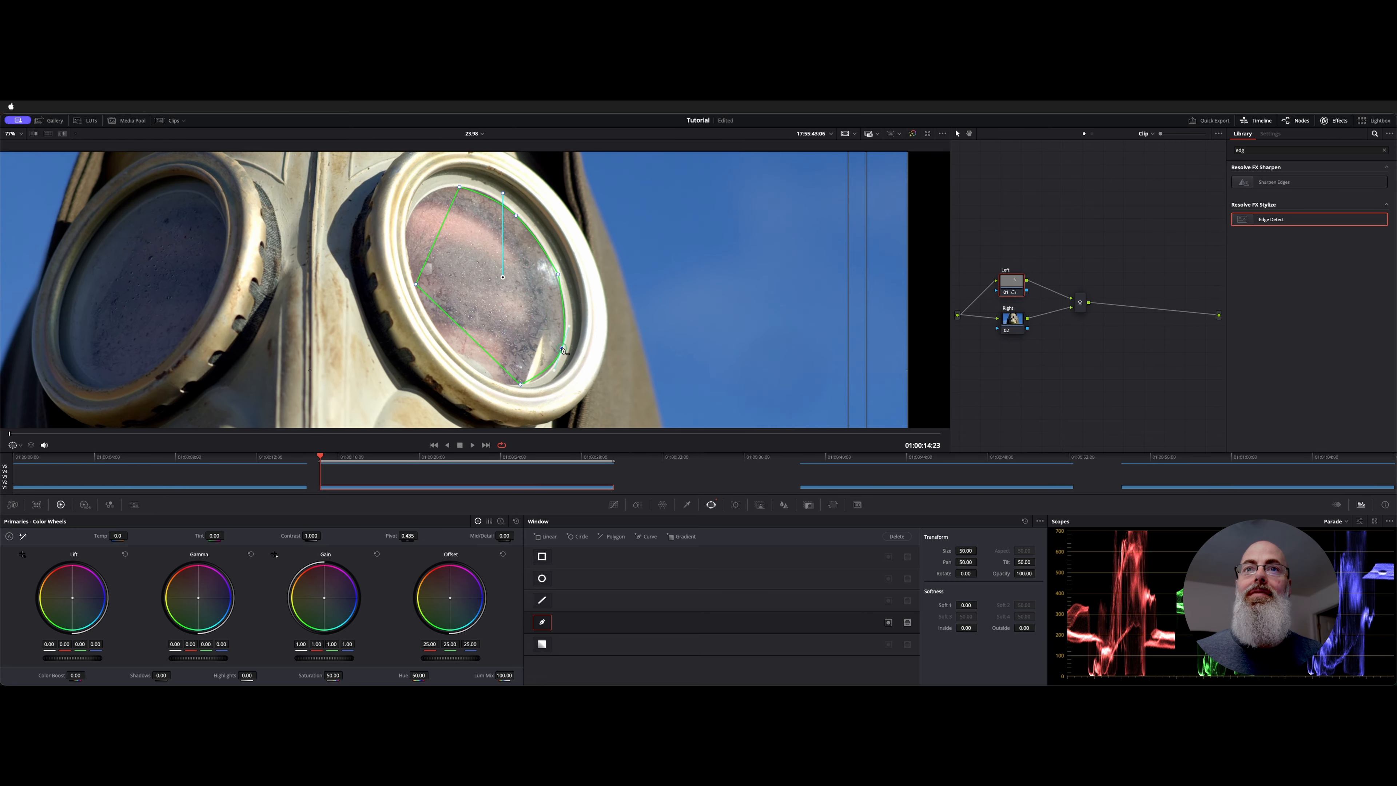
{"action": "left_click_drag", "start_coordinate": [471, 335], "coordinate": [462, 363]}
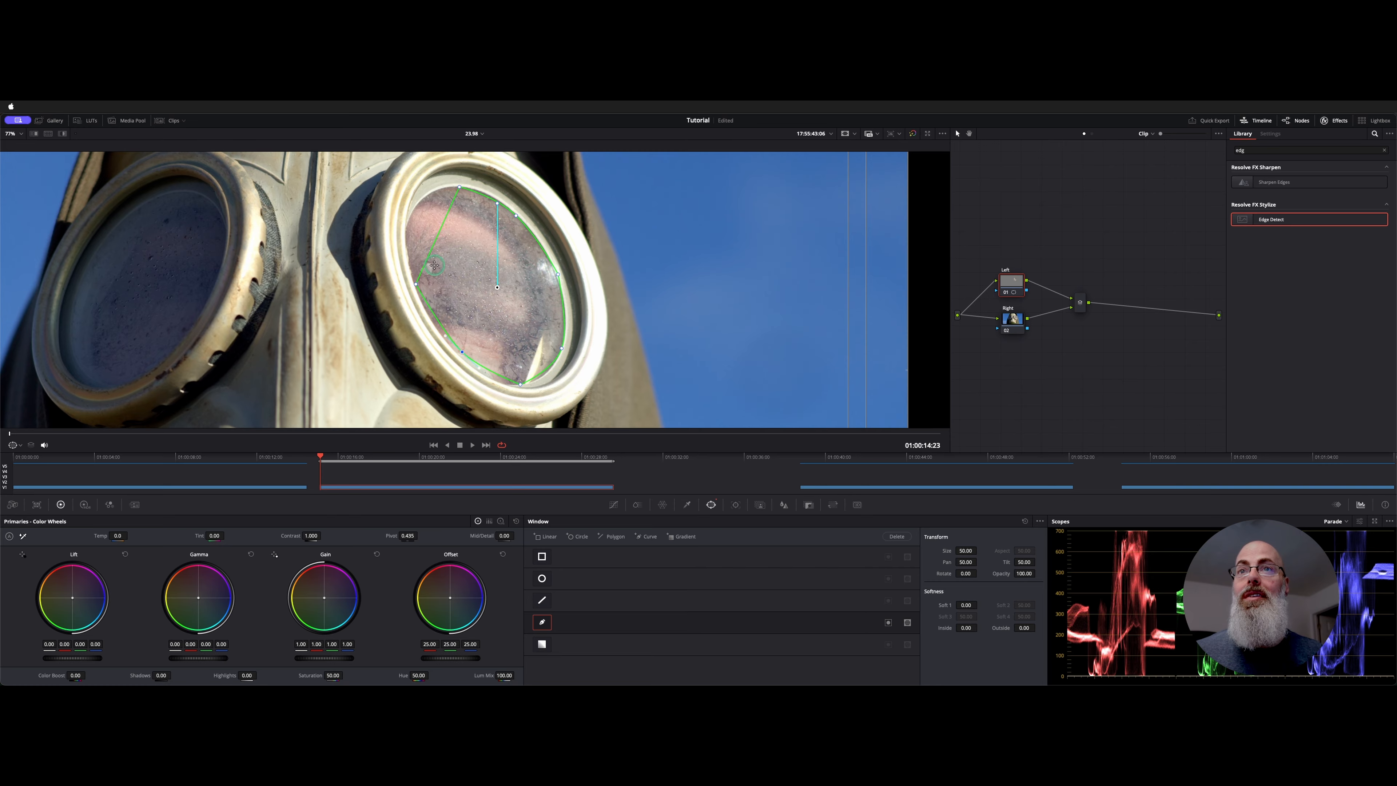
{"action": "left_click_drag", "start_coordinate": [438, 234], "coordinate": [414, 213]}
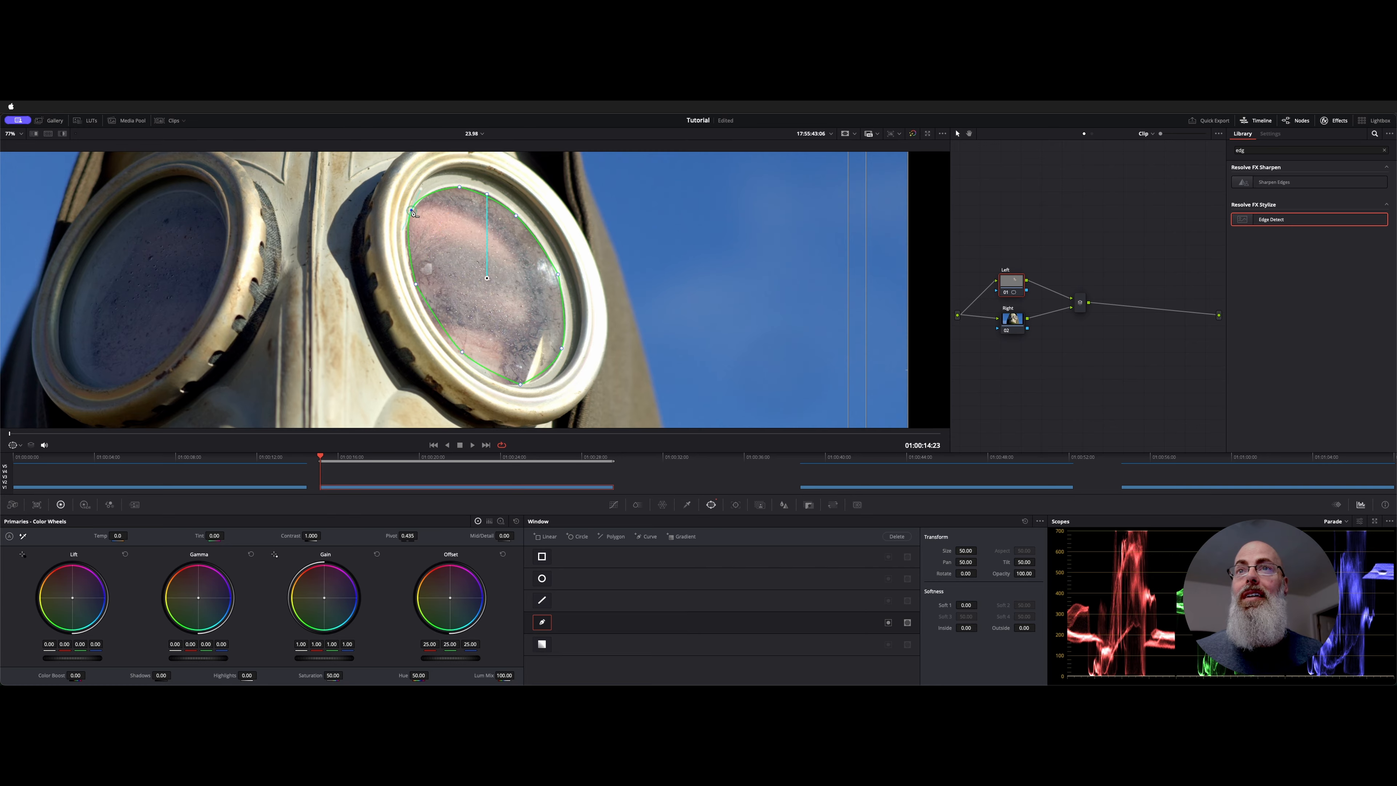
{"action": "left_click", "coordinate": [408, 244]}
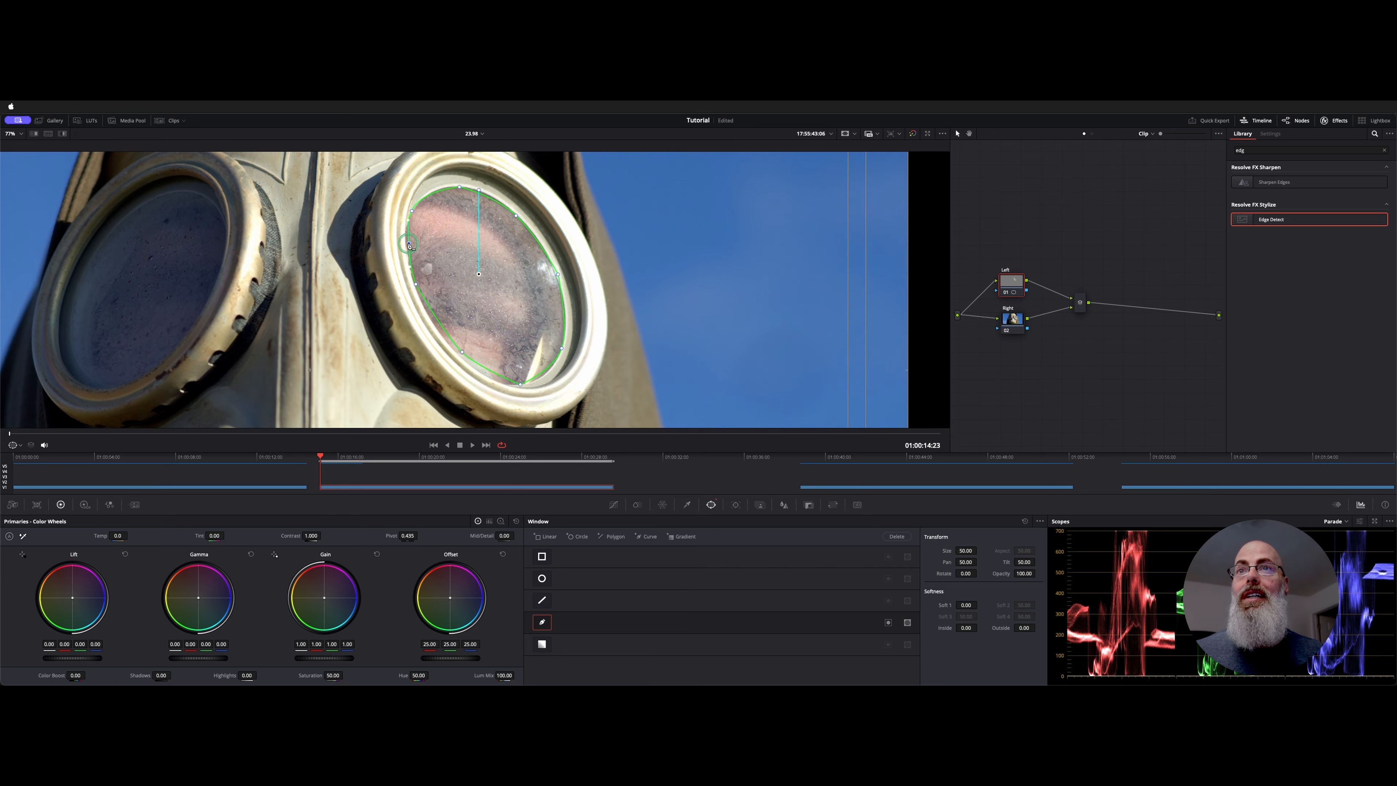
{"action": "left_click", "coordinate": [442, 325]}
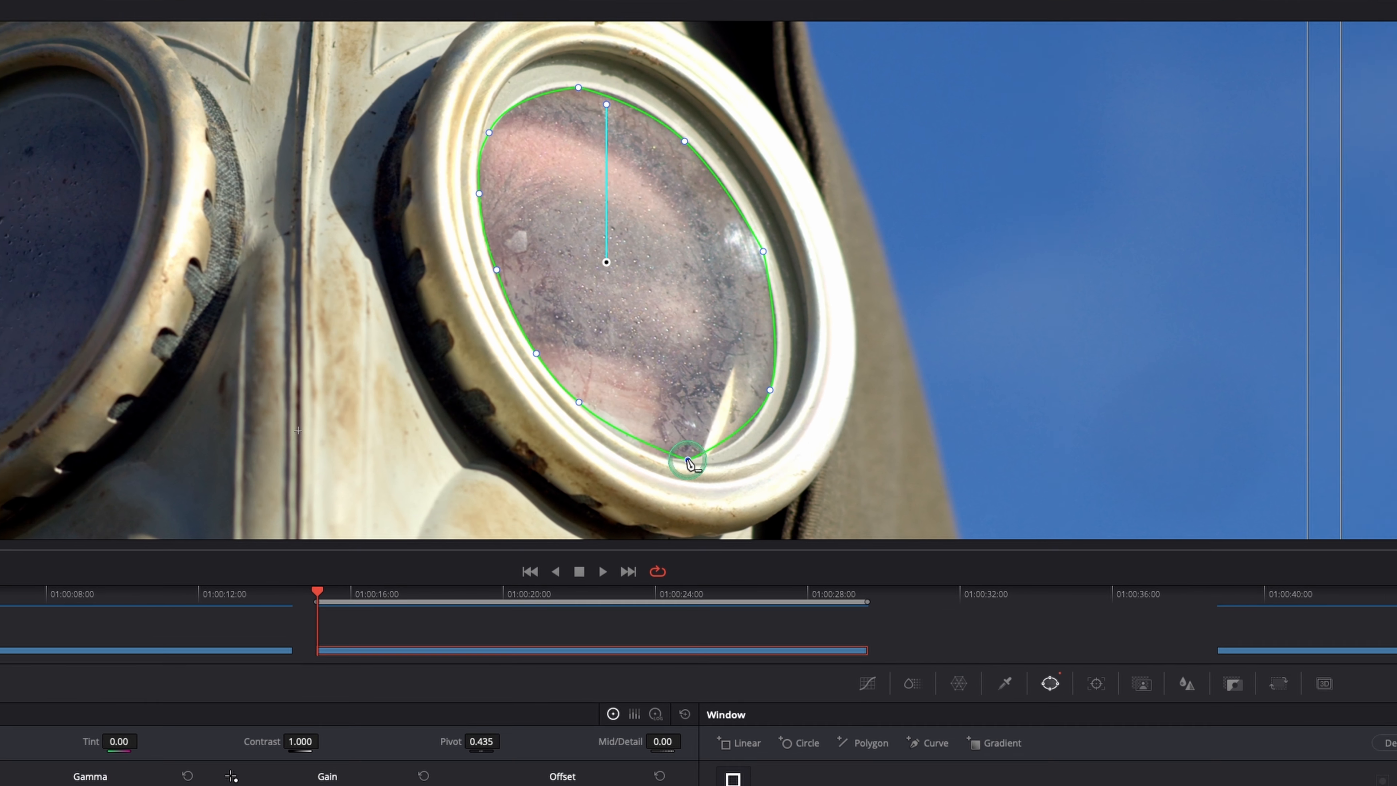
Step: Delete the window's lowest control point, pull a new one down to the lens rim, and add another along the upper edge
{"action": "middle_click", "coordinate": [518, 385]}
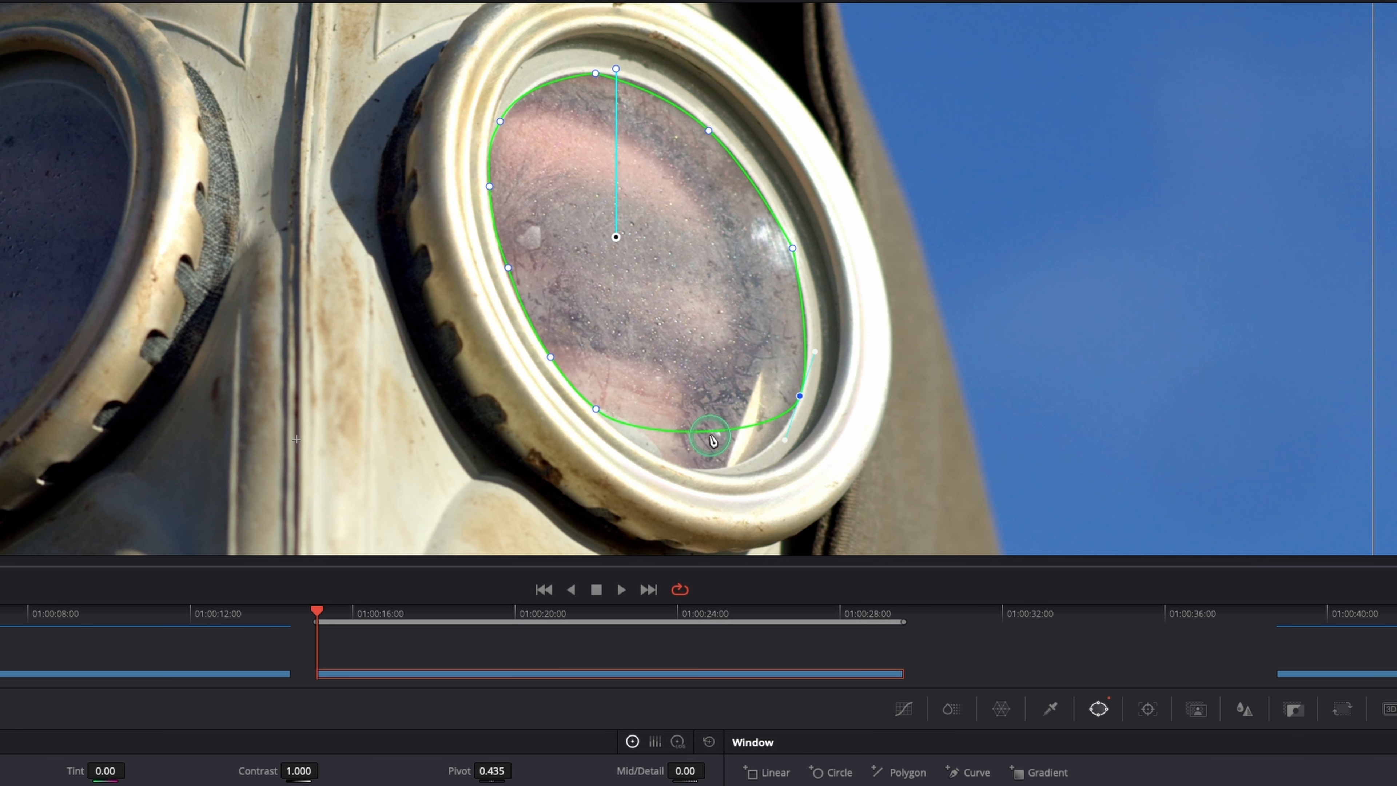
{"action": "left_click_drag", "start_coordinate": [711, 436], "coordinate": [720, 476]}
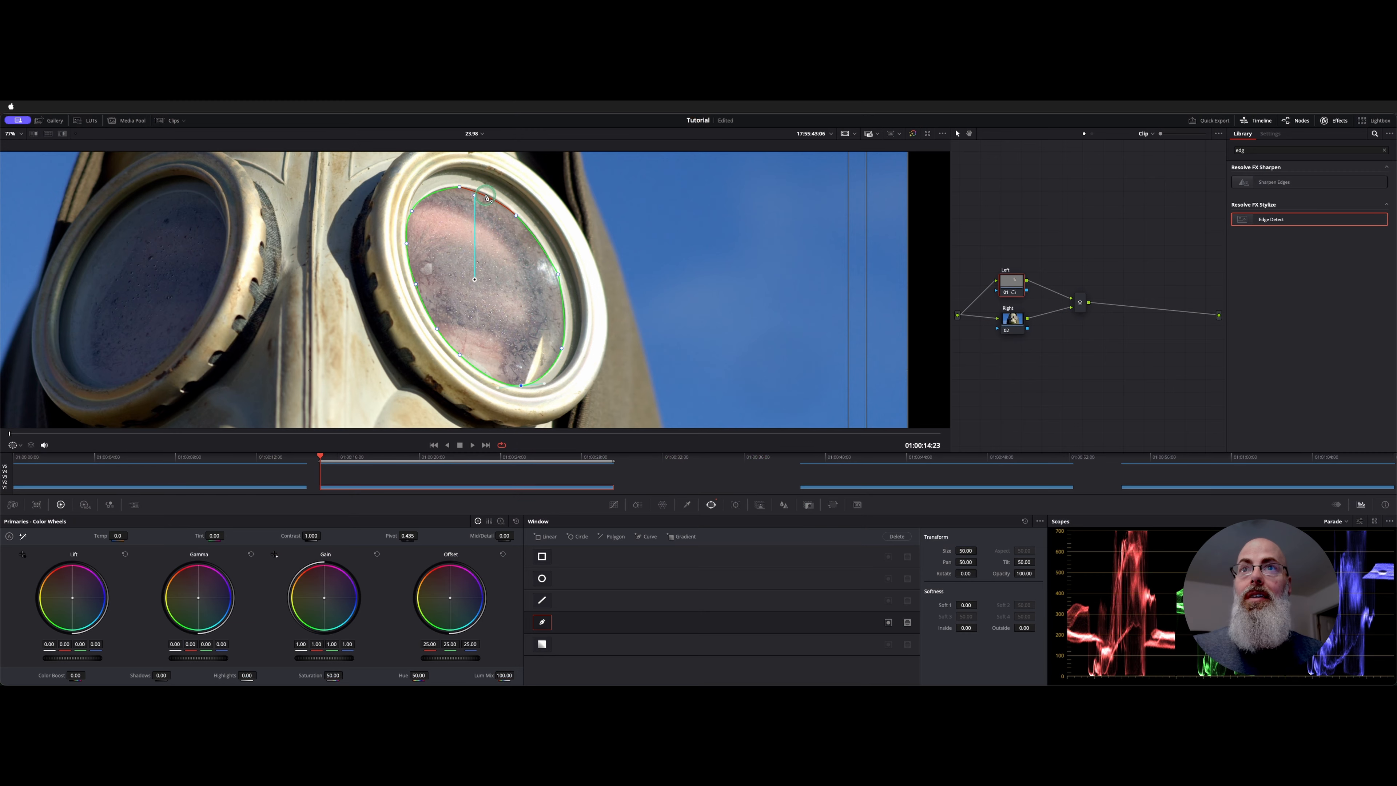
{"action": "left_click", "coordinate": [486, 196]}
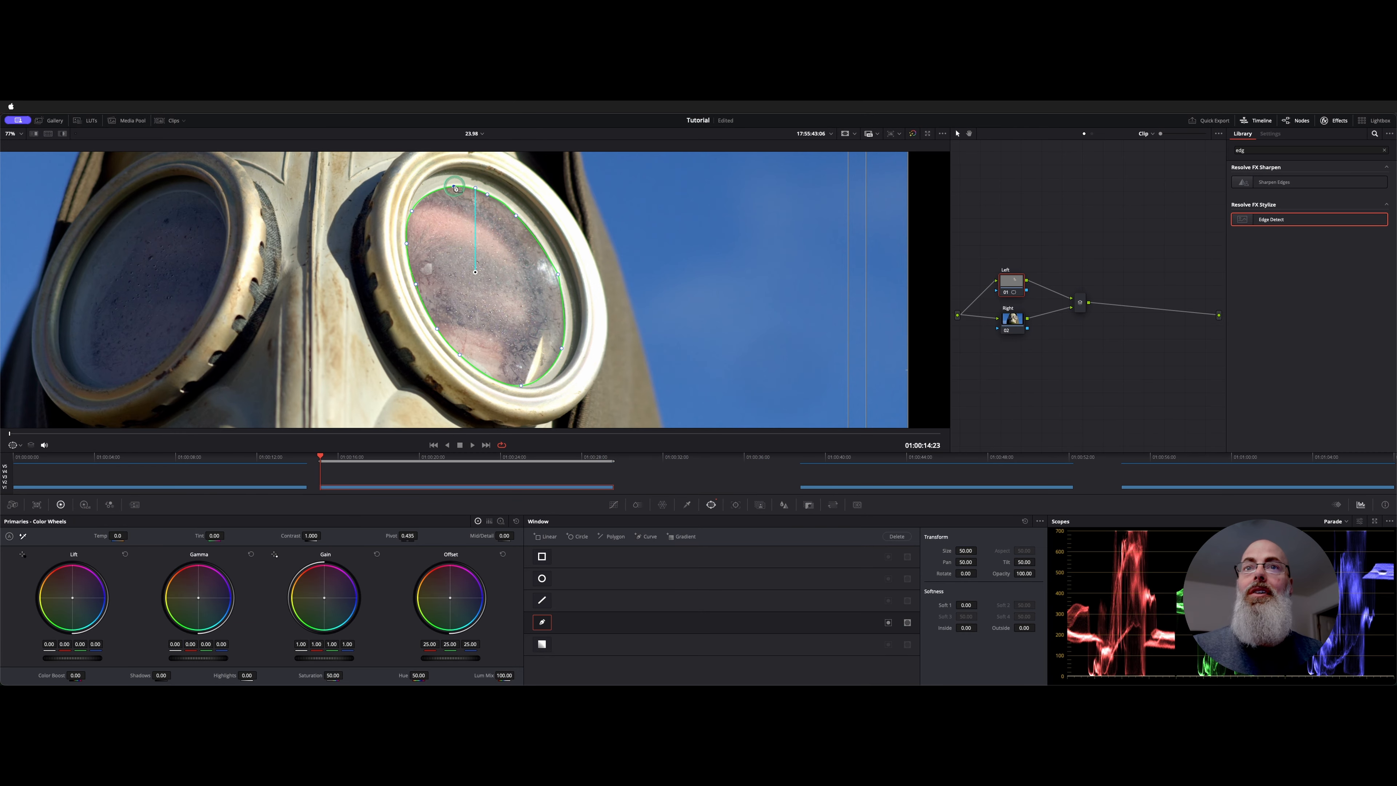
{"action": "left_click_drag", "start_coordinate": [334, 279], "coordinate": [355, 267]}
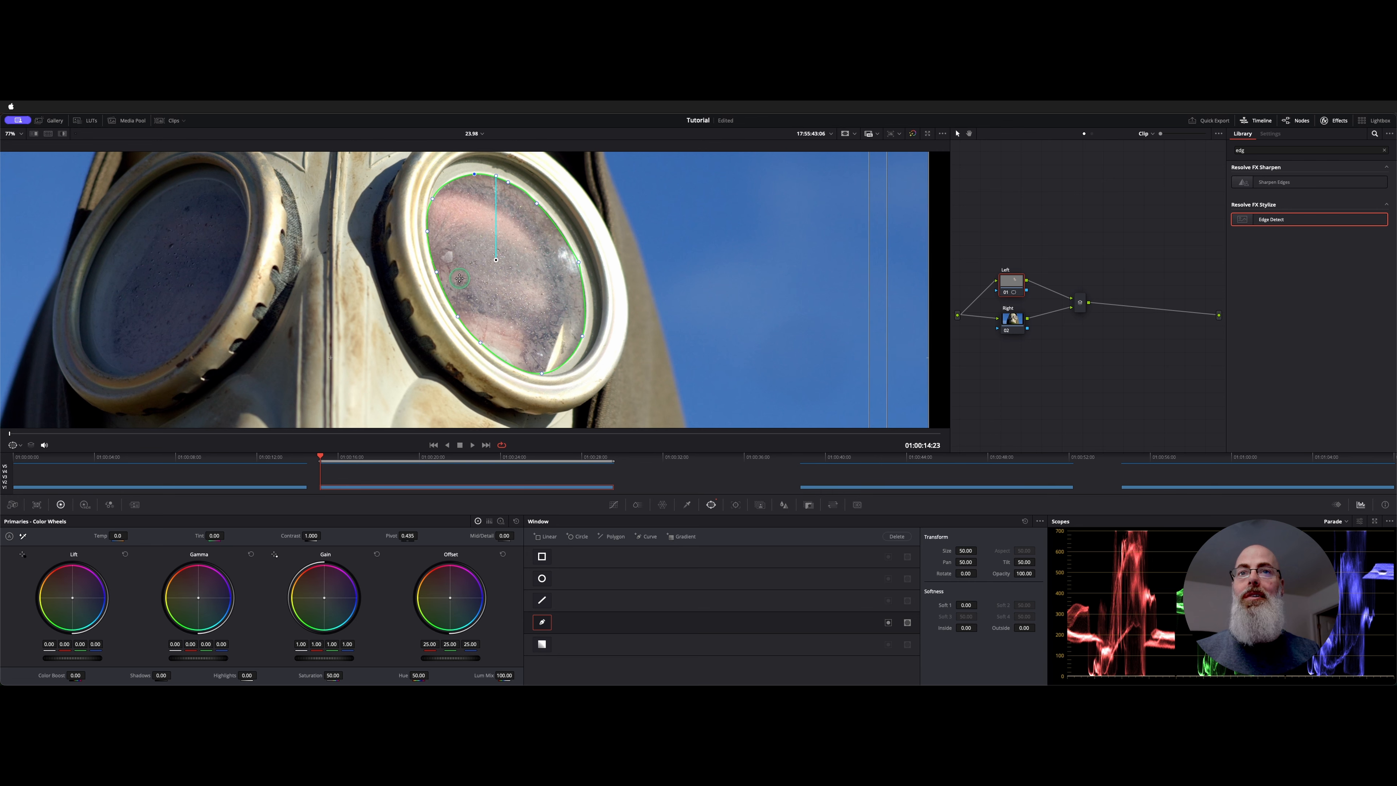
{"action": "key", "text": "shift+z"}
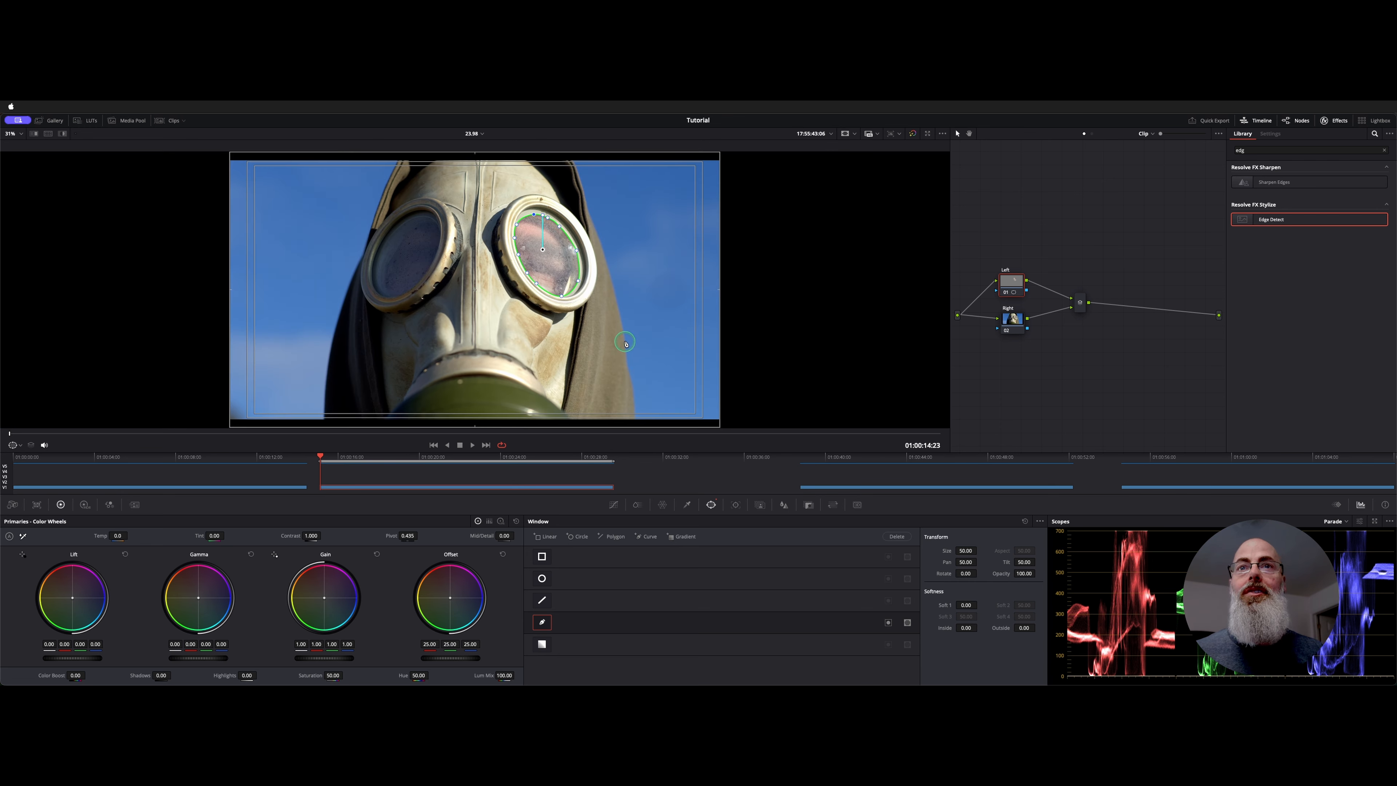
Step: Track the Left node's curve window through the whole clip and review the result in playback, briefly highlighting the masked area
{"action": "left_click", "coordinate": [739, 507]}
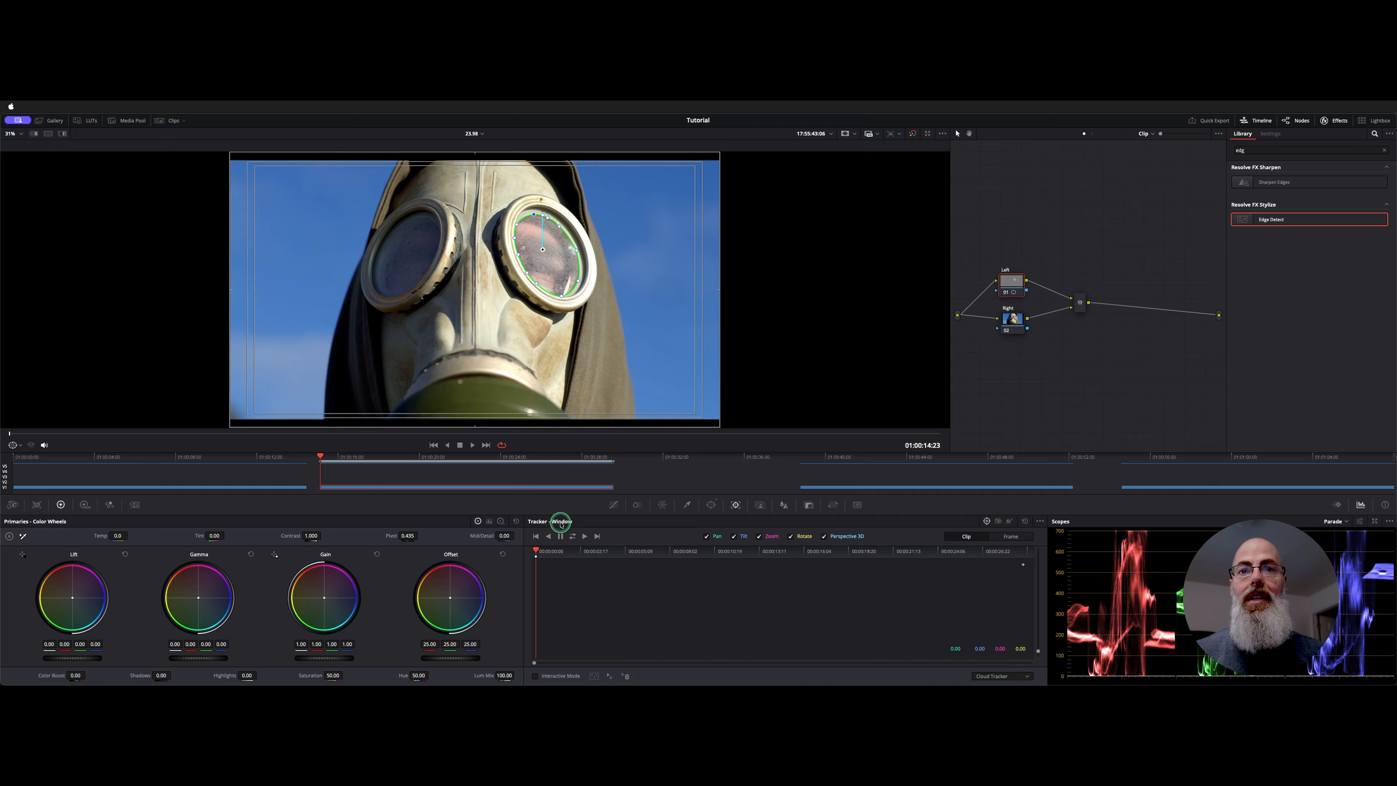
{"action": "left_click", "coordinate": [572, 536]}
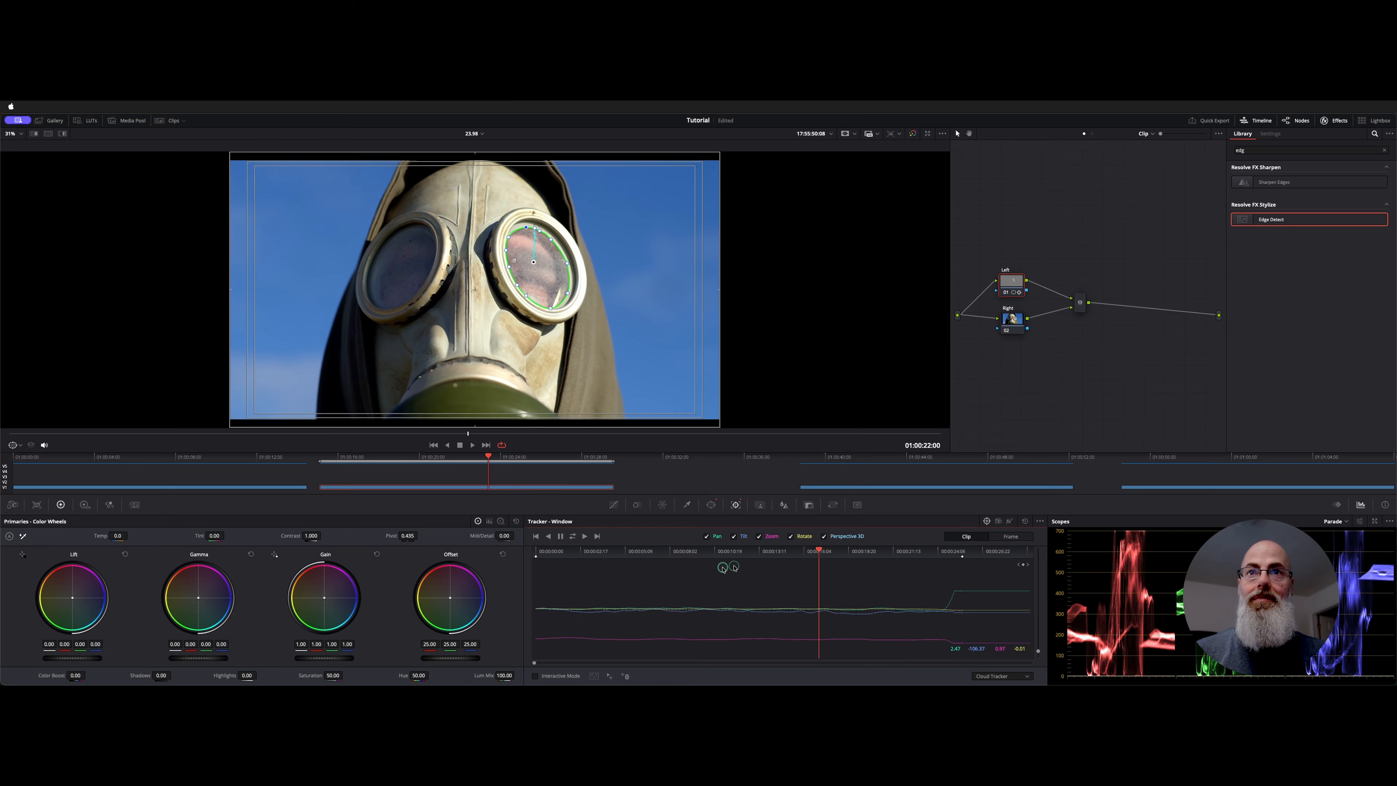
{"action": "left_click_drag", "start_coordinate": [723, 568], "coordinate": [619, 576]}
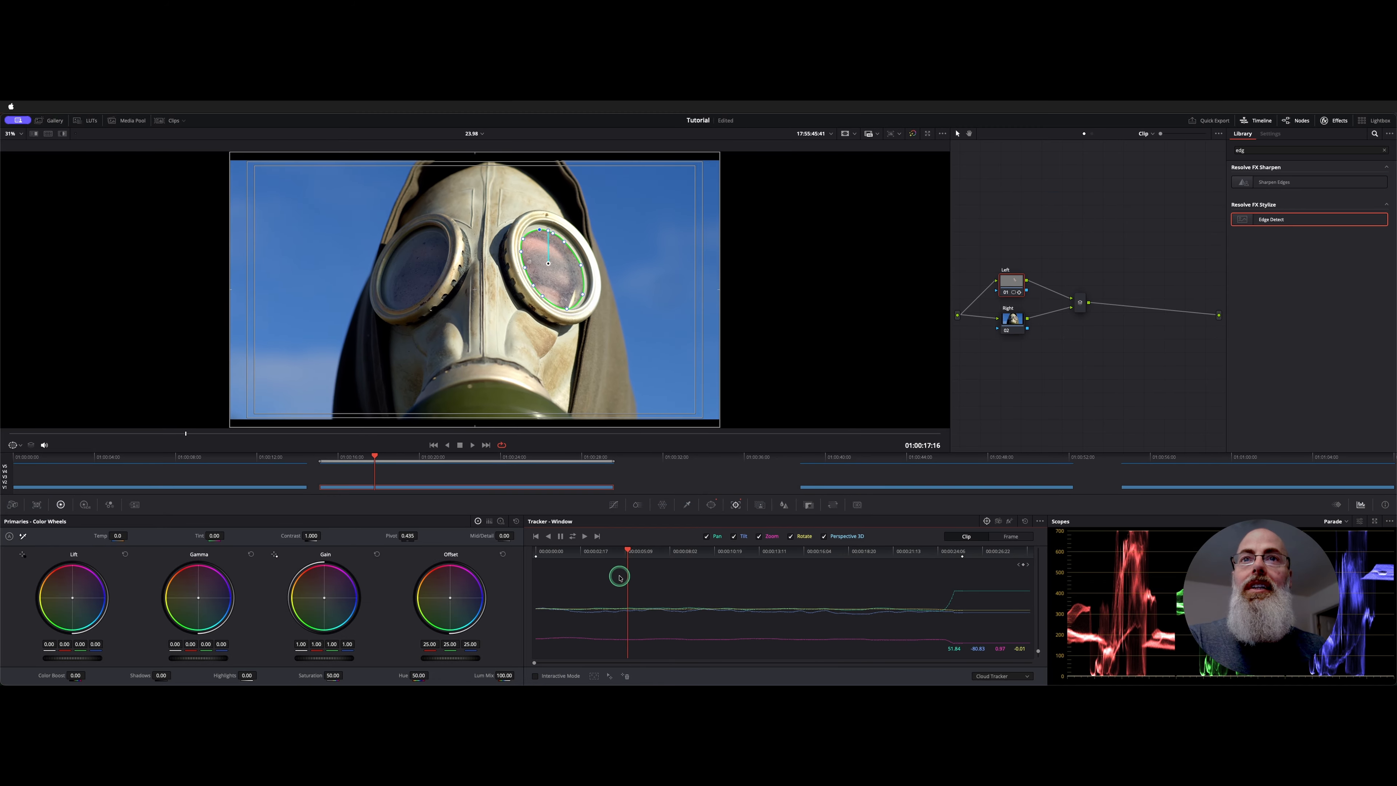
{"action": "key", "text": "space"}
{"action": "key", "text": "space"}
{"action": "key", "text": "shift+h"}
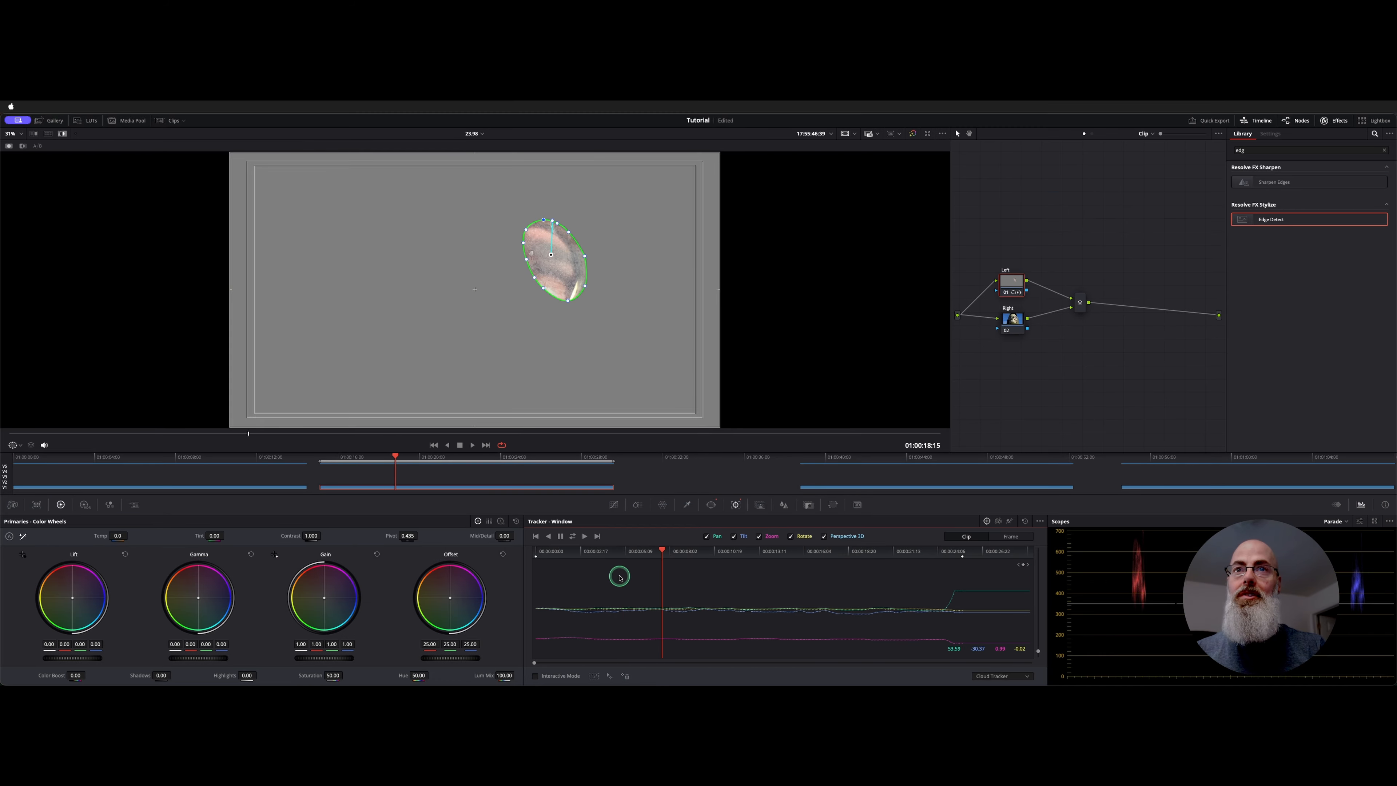
{"action": "key", "text": "shift+h"}
{"action": "key", "text": "space"}
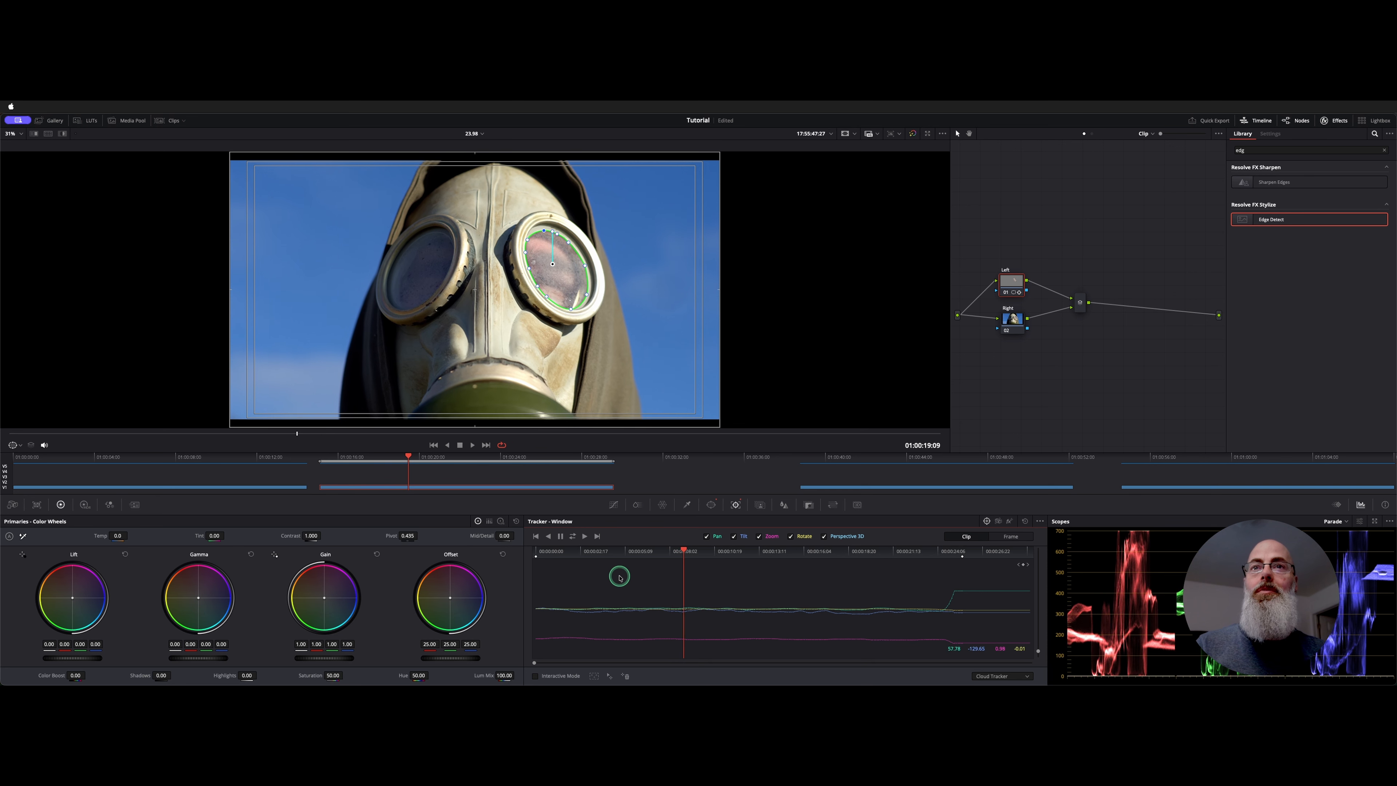
{"action": "key", "text": "space"}
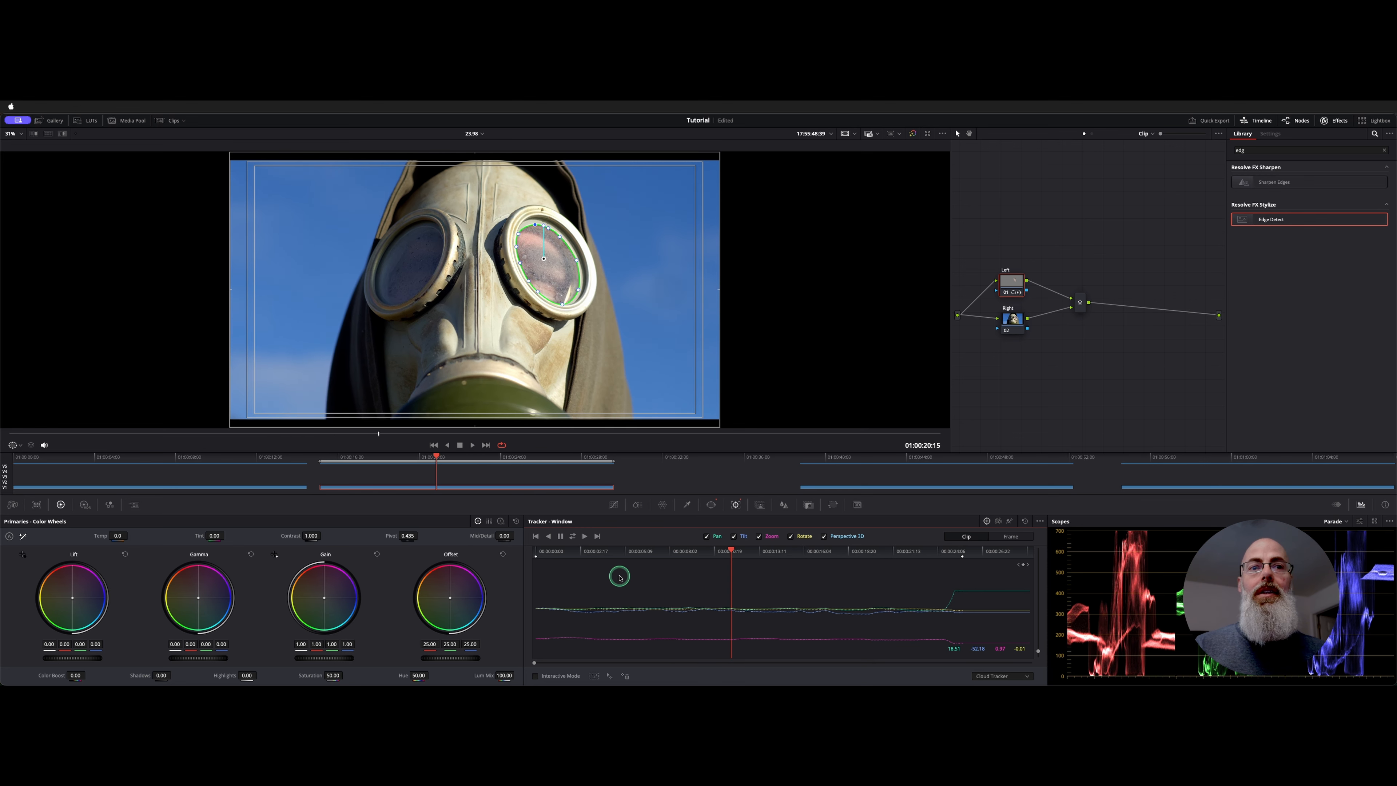
Step: Switch the tracker to Frame mode at 01:00:26:13, advance to 01:00:26:19 where the head starts turning, and hide the timeline
{"action": "left_click", "coordinate": [942, 552]}
{"action": "left_click_drag", "start_coordinate": [943, 555], "coordinate": [936, 555]}
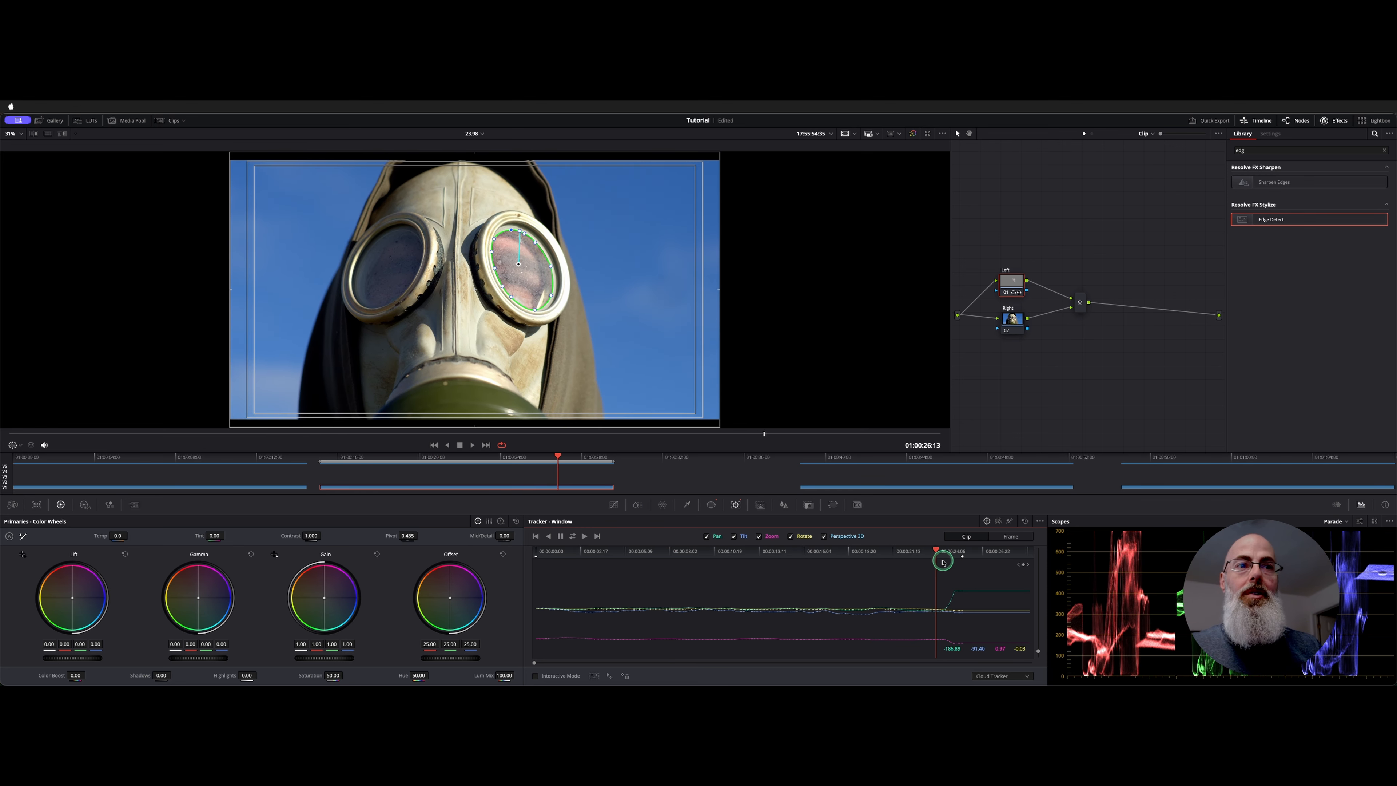
{"action": "left_click", "coordinate": [1014, 537]}
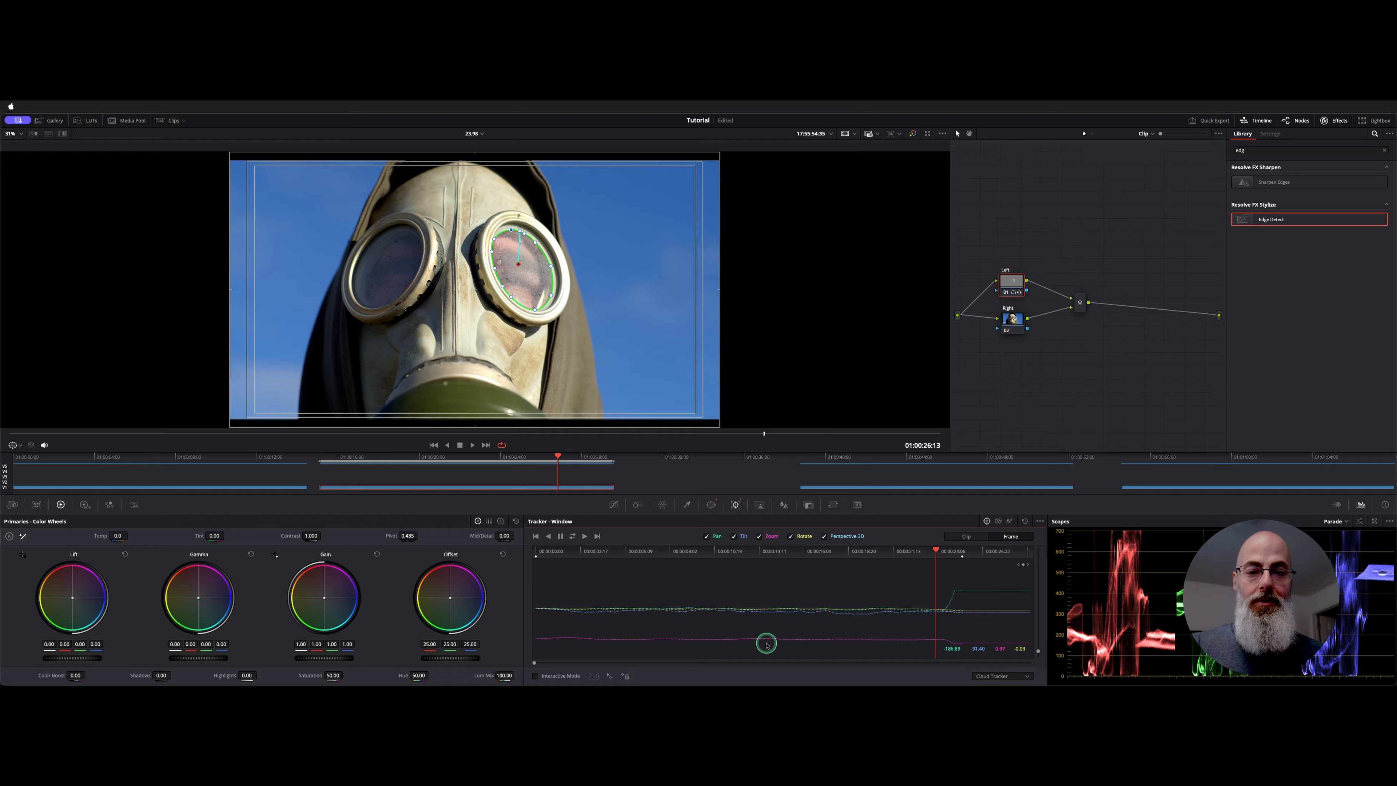
{"action": "key", "text": "Right"}
{"action": "key", "text": "Right"}
{"action": "key", "text": "Right"}
{"action": "key", "text": "Right"}
{"action": "key", "text": "Right"}
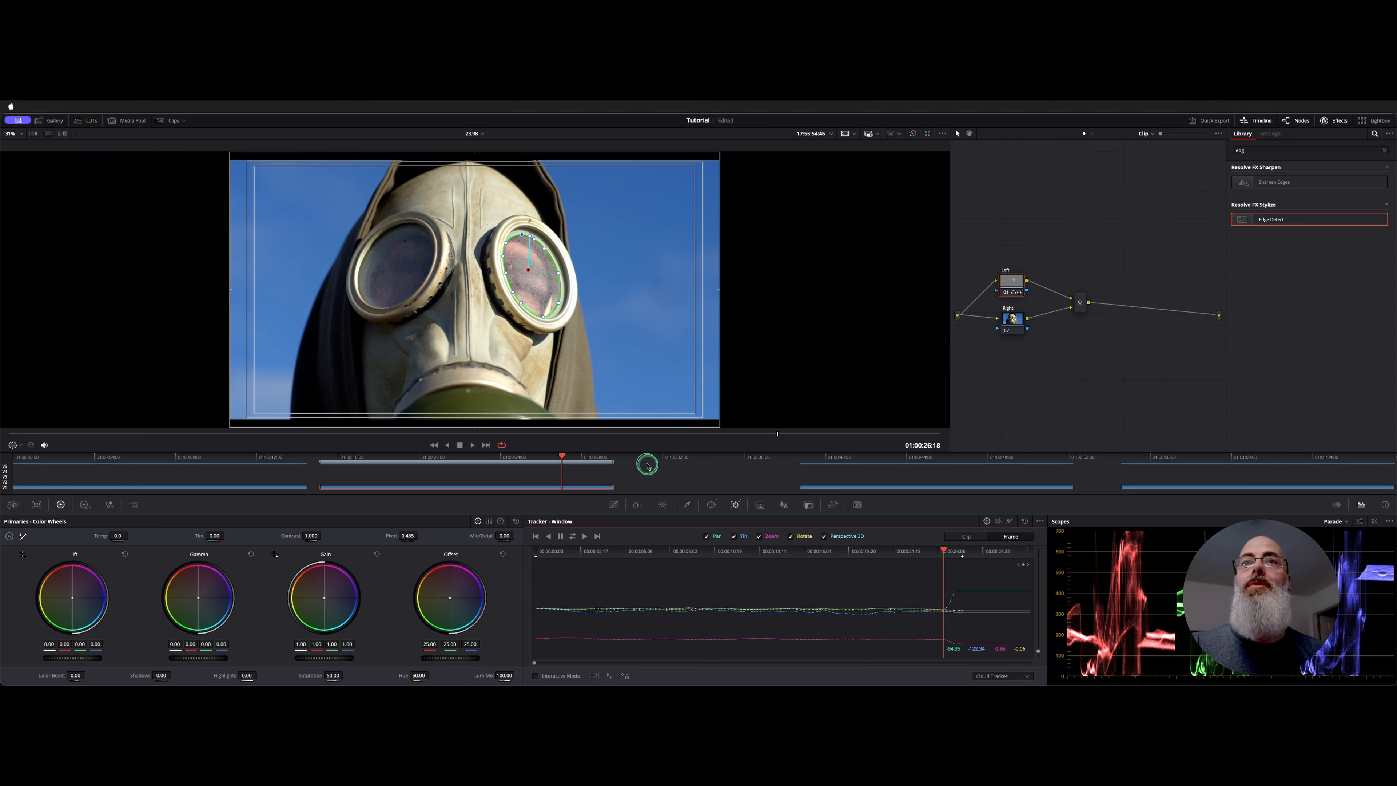
{"action": "key", "text": "Right"}
{"action": "scroll", "coordinate": [578, 340], "scroll_direction": "up", "scroll_amount": 3}
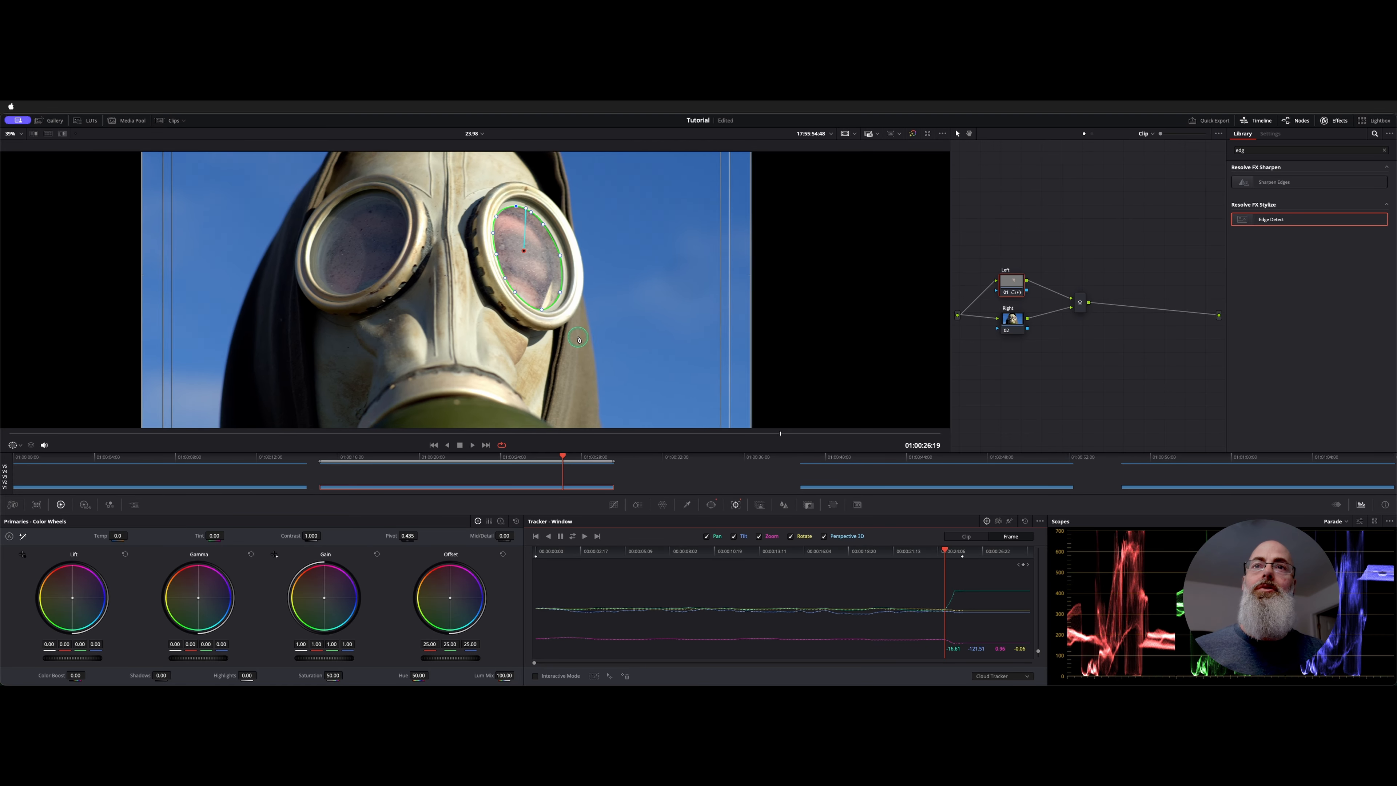
{"action": "scroll", "coordinate": [578, 339], "scroll_direction": "up", "scroll_amount": 4}
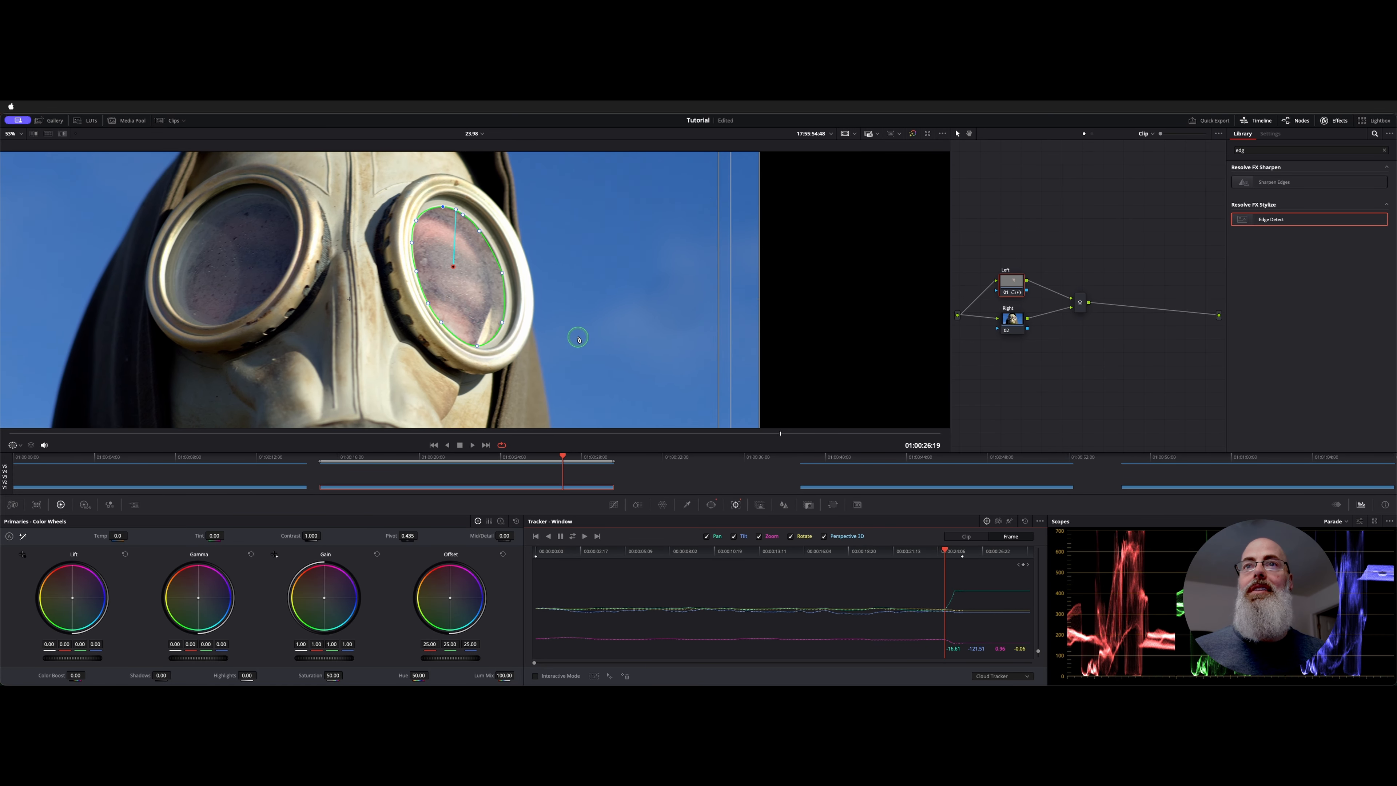
{"action": "left_click", "coordinate": [1256, 120]}
Step: Advance frame by frame to 01:00:27:02, keeping the window aligned with the lens as the head turns
{"action": "key", "text": "Right"}
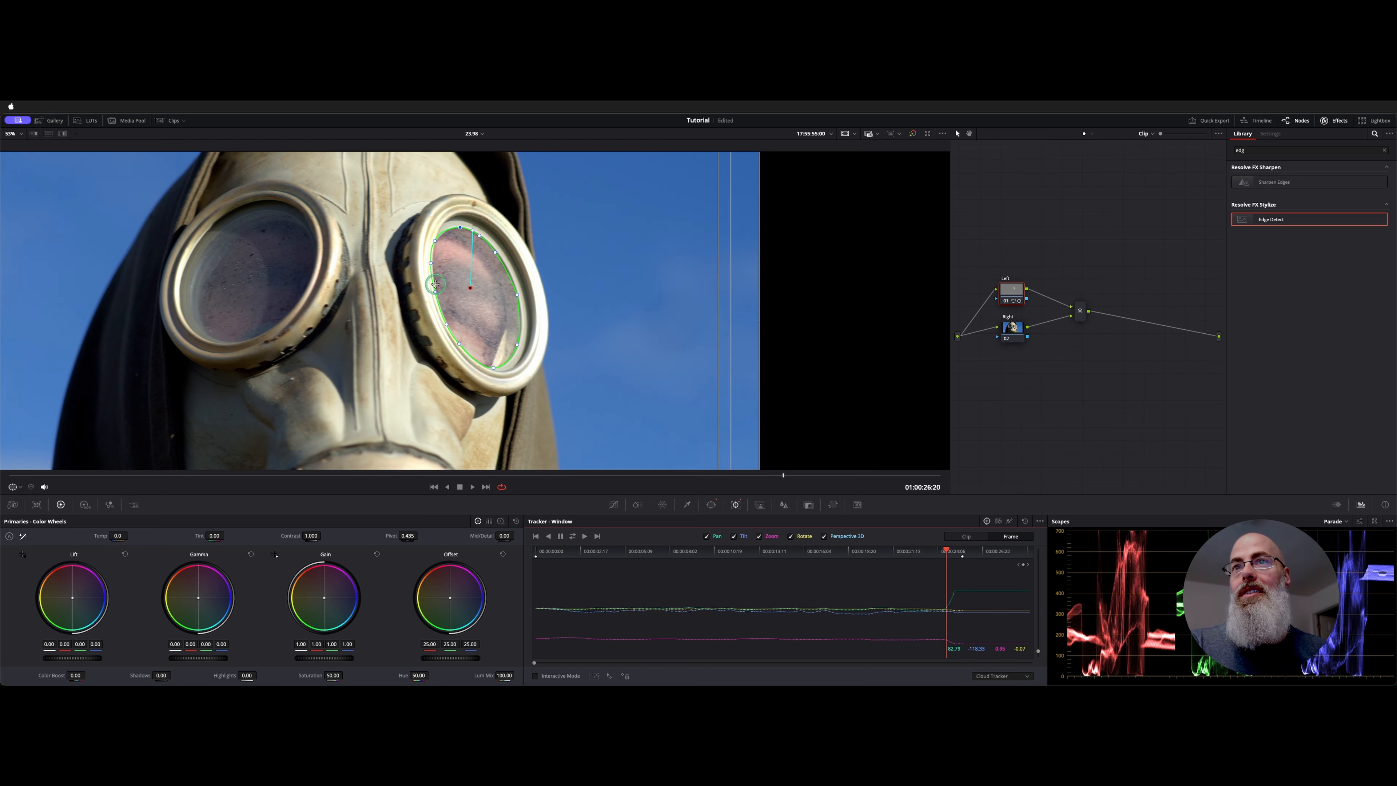
{"action": "key", "text": "Right"}
{"action": "key", "text": "Right"}
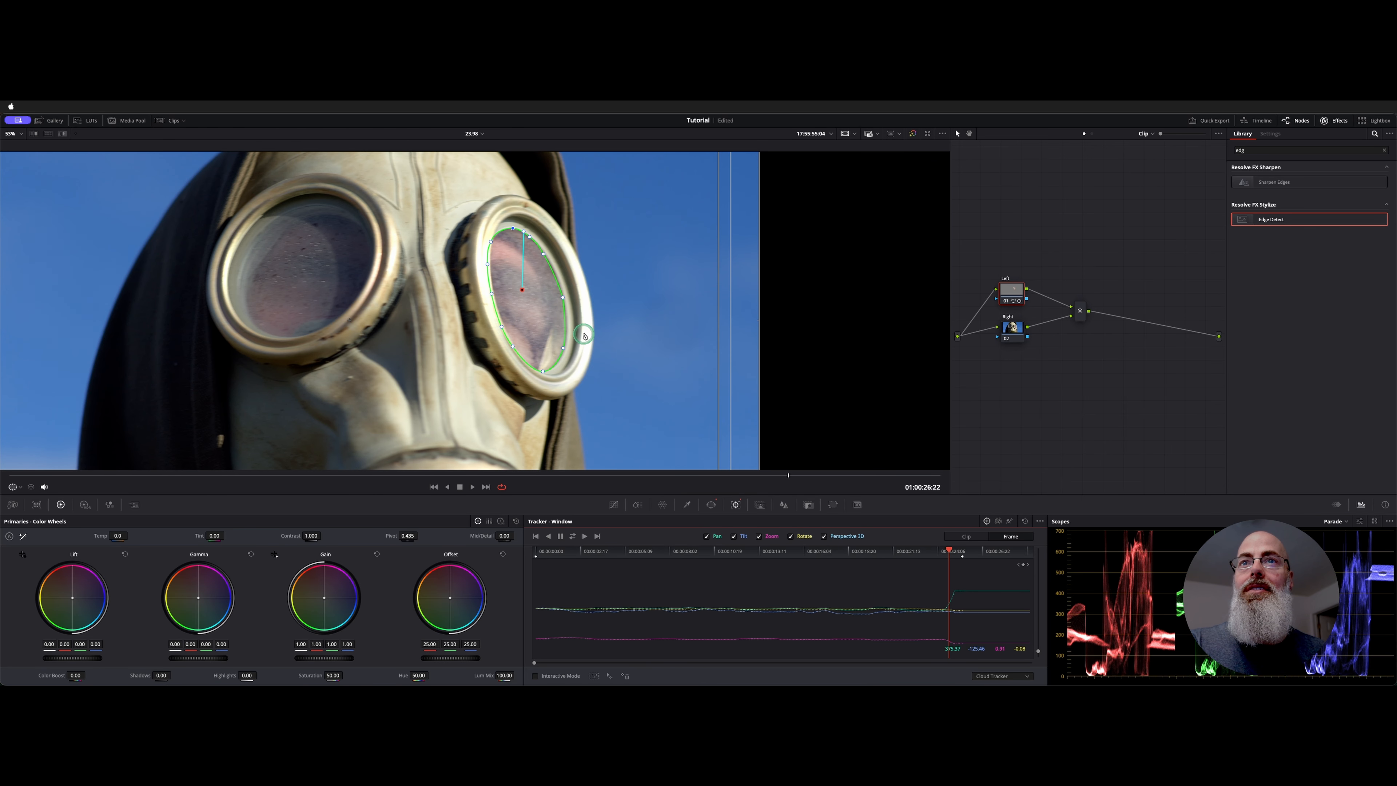
{"action": "key", "text": "Right"}
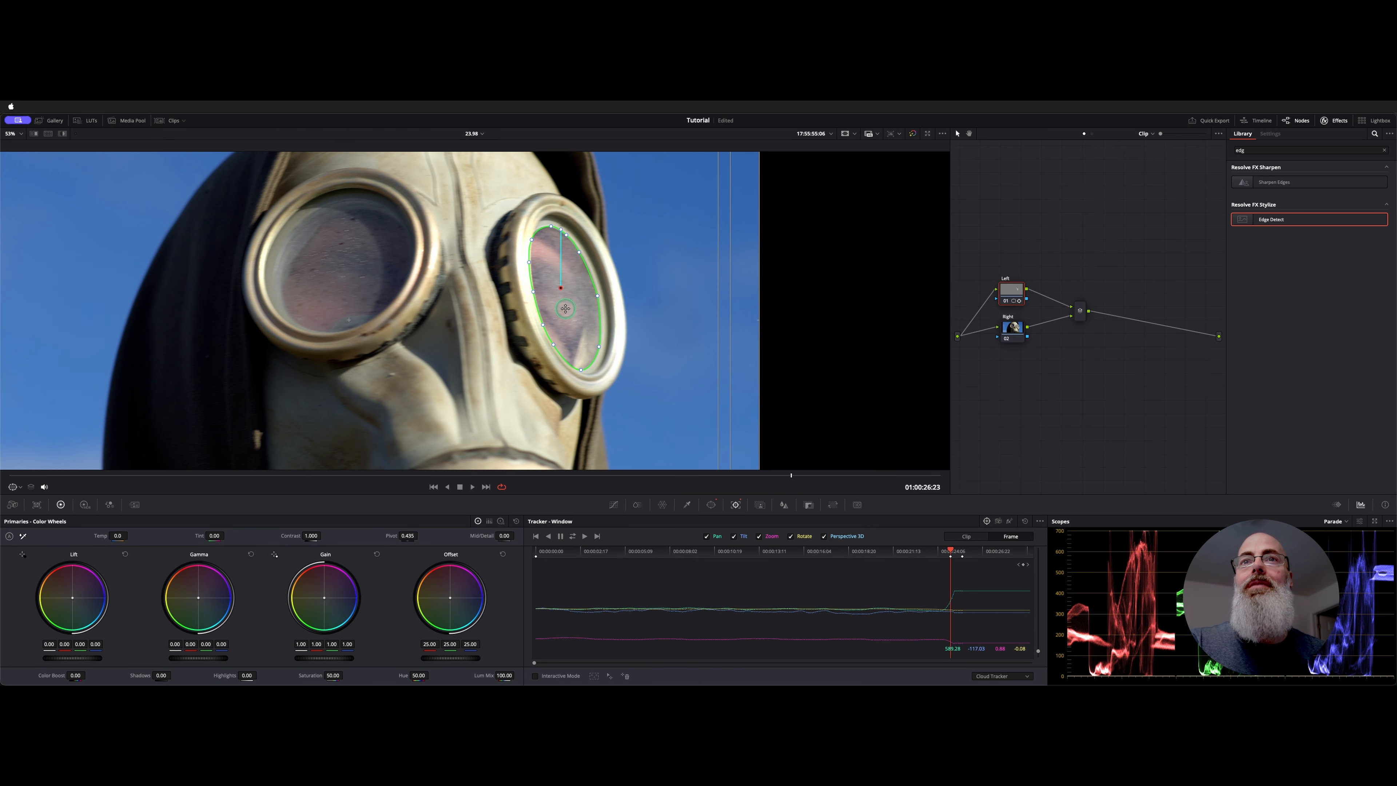
{"action": "key", "text": "Right"}
{"action": "key", "text": "Right"}
{"action": "key", "text": "Left"}
{"action": "key", "text": "Left"}
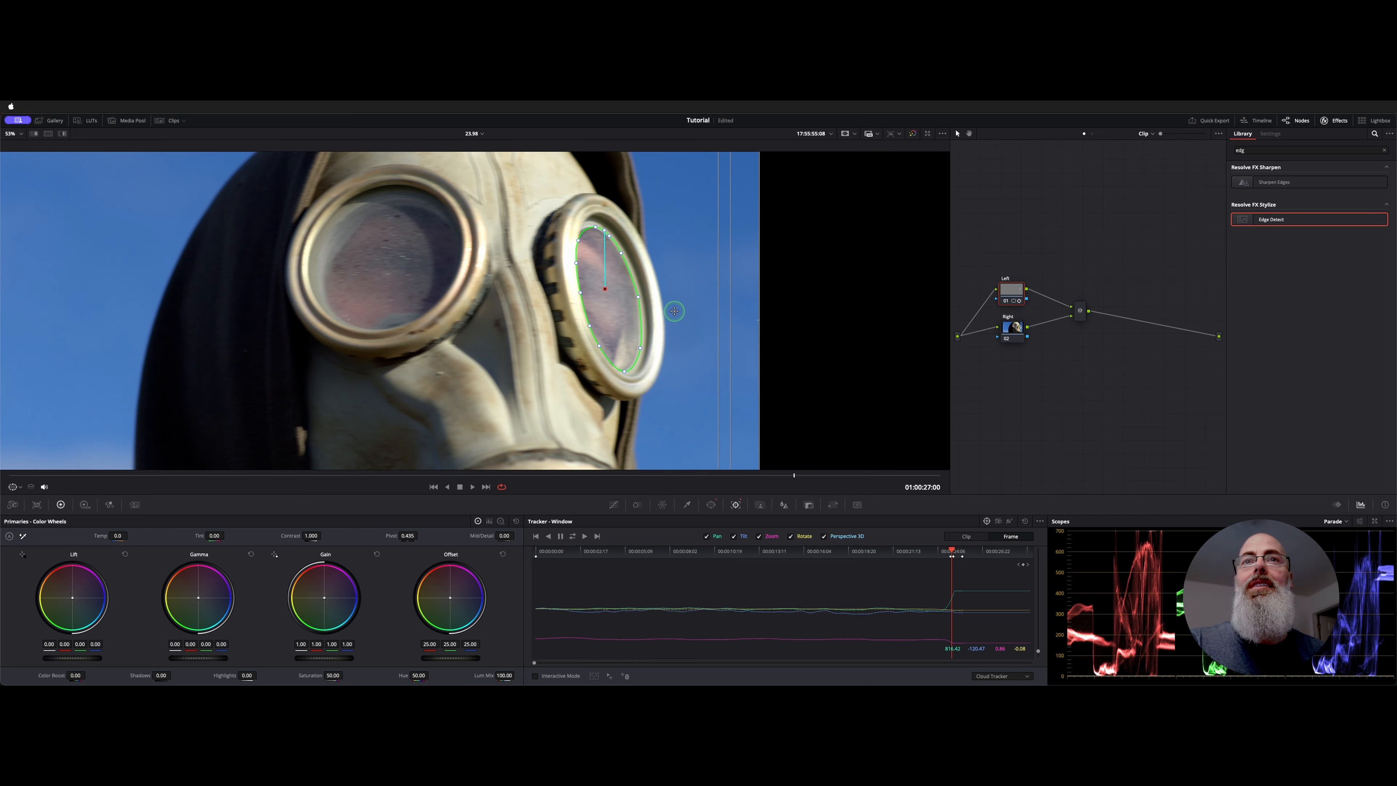
{"action": "key", "text": "Right"}
{"action": "key", "text": "Right"}
{"action": "key", "text": "Right"}
{"action": "key", "text": "Right"}
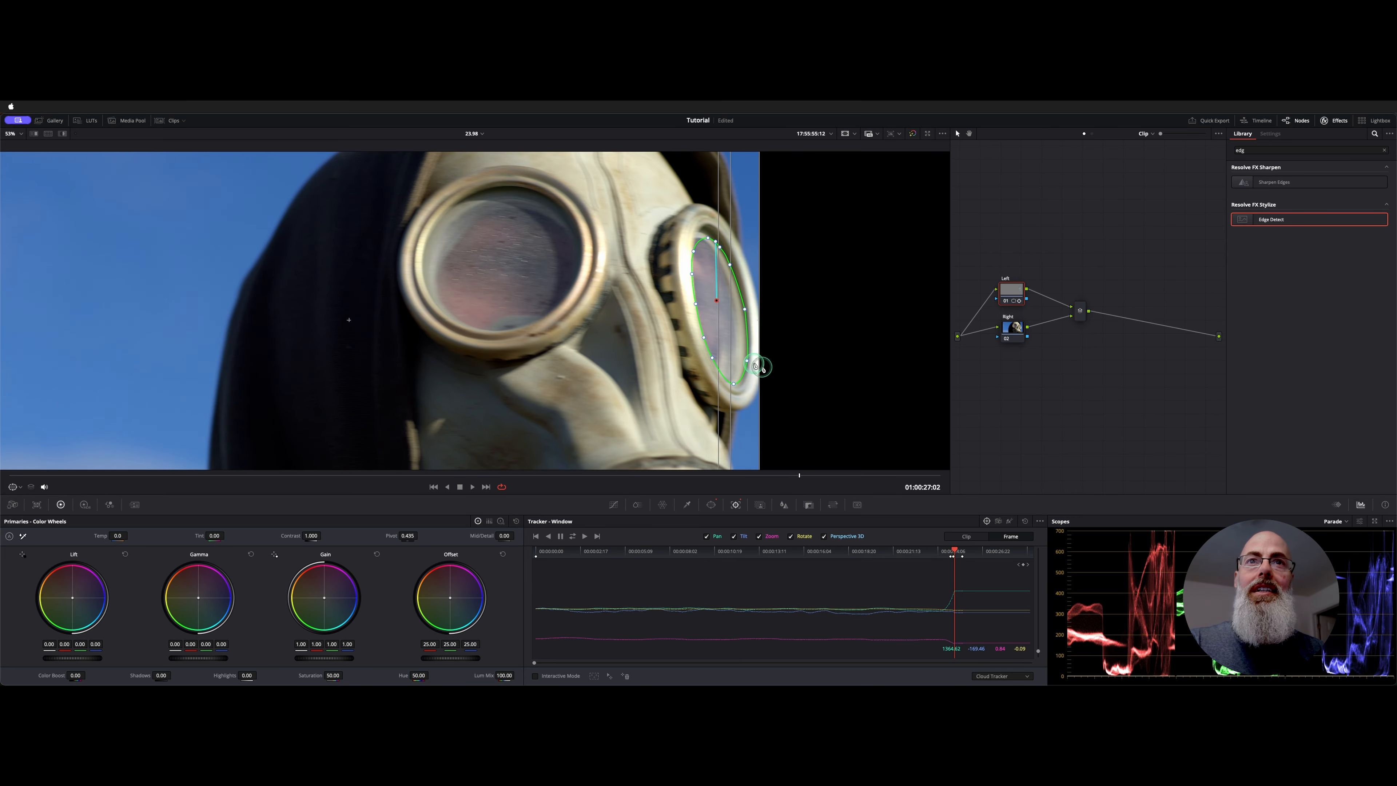
Step: From 01:00:27:03 to 01:00:27:11, move the window beyond the picture's right edge wherever it still overlaps the image after the lens exits
{"action": "key", "text": "Right"}
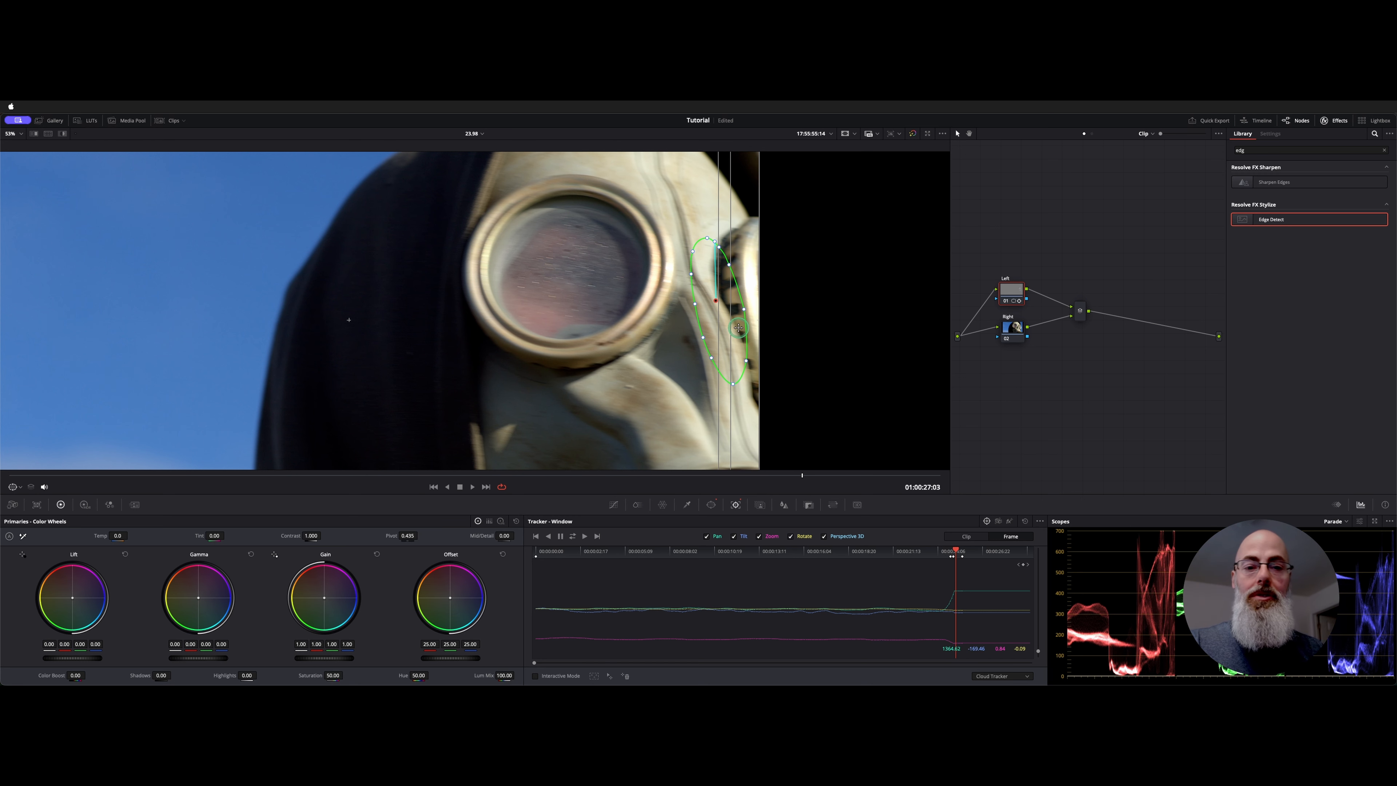
{"action": "left_click_drag", "start_coordinate": [721, 307], "coordinate": [819, 308]}
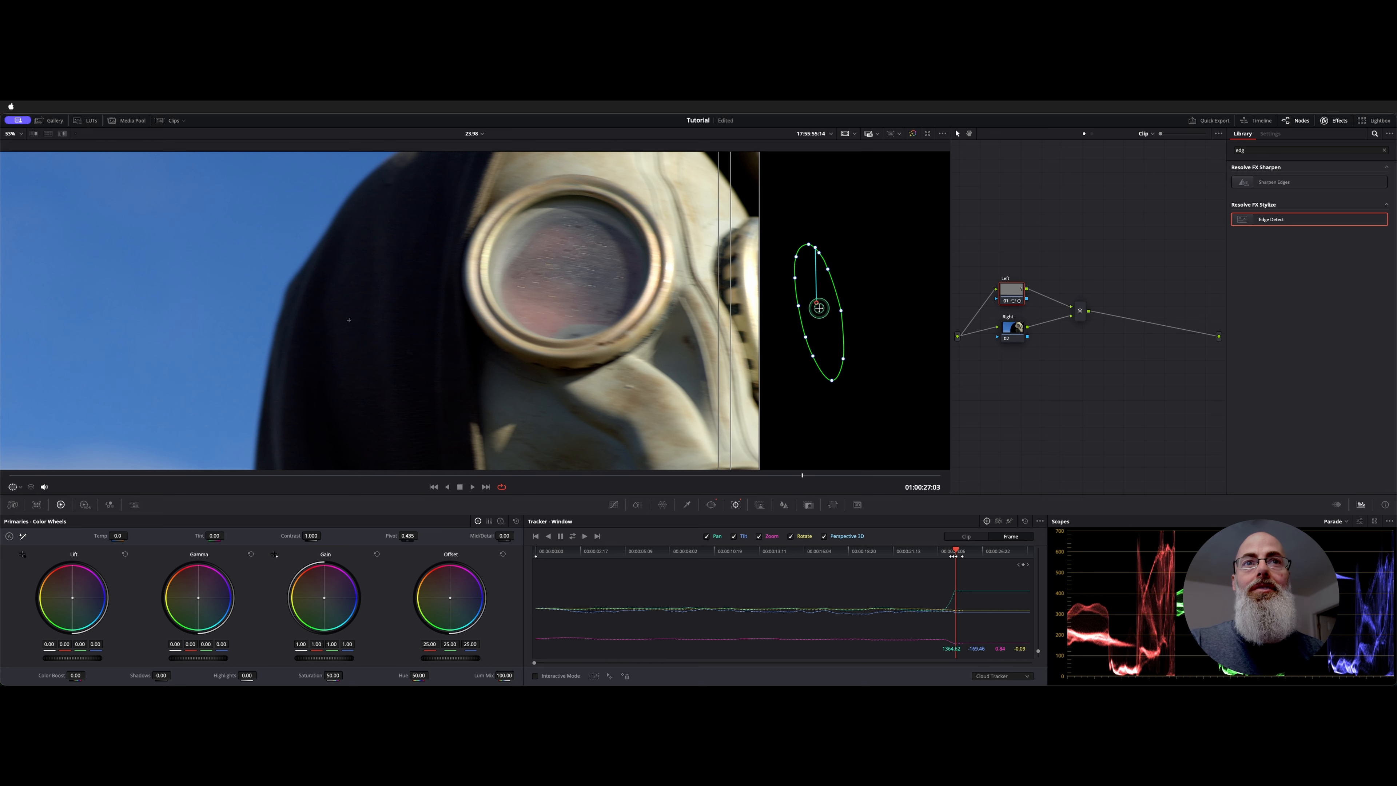
{"action": "key", "text": "Right"}
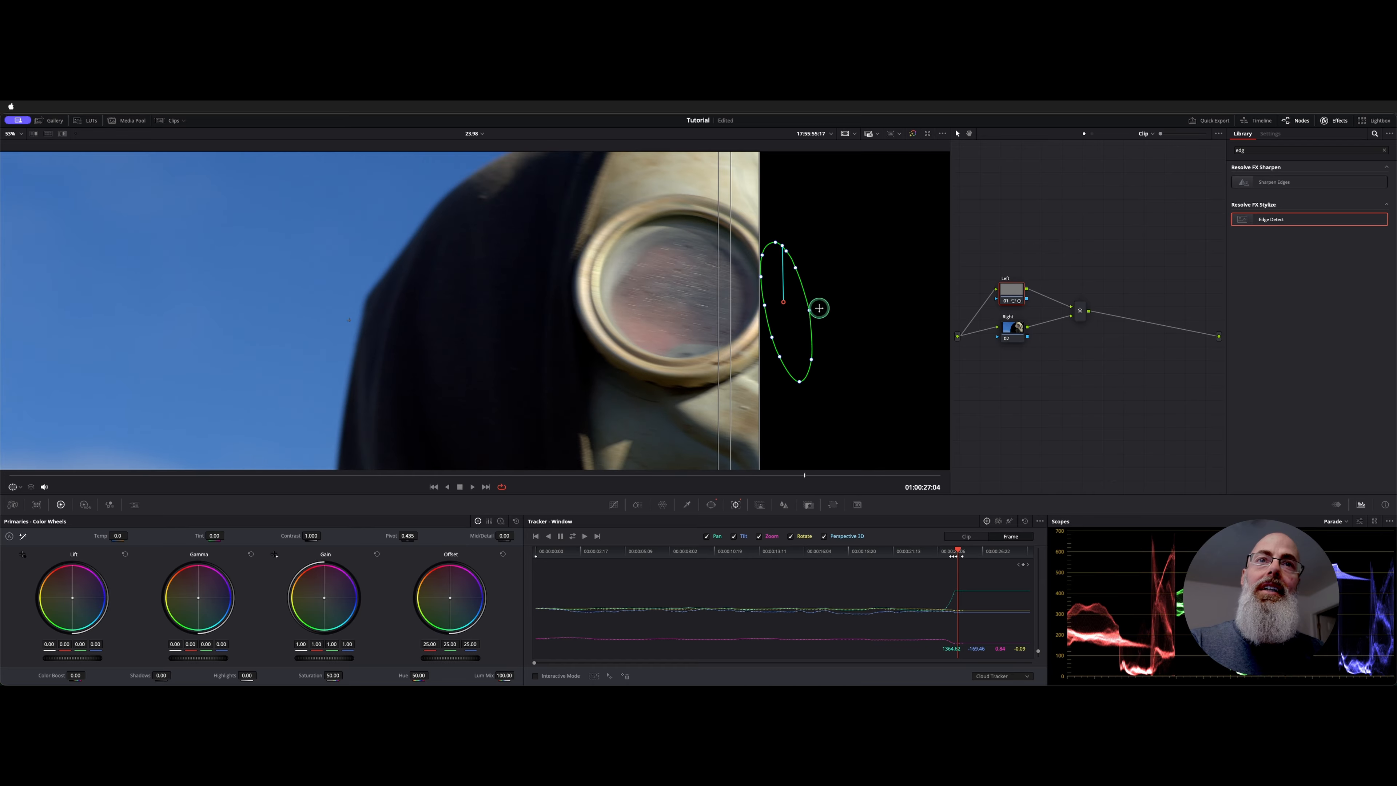
{"action": "left_click_drag", "start_coordinate": [795, 312], "coordinate": [805, 309]}
{"action": "key", "text": "Right"}
{"action": "key", "text": "Right"}
{"action": "key", "text": "Right"}
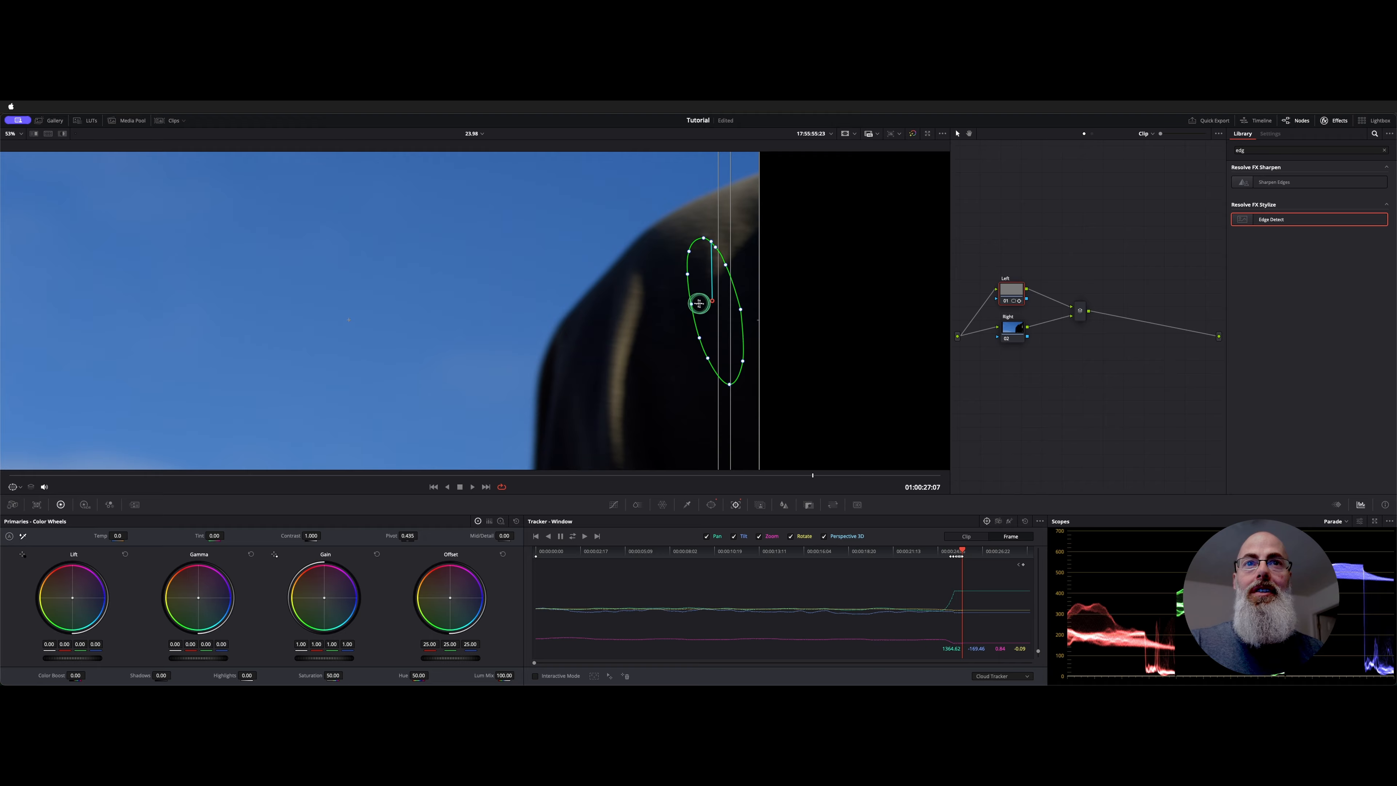
{"action": "left_click_drag", "start_coordinate": [699, 303], "coordinate": [820, 303]}
{"action": "key", "text": "Right"}
{"action": "key", "text": "Right"}
{"action": "key", "text": "Right"}
{"action": "key", "text": "Right"}
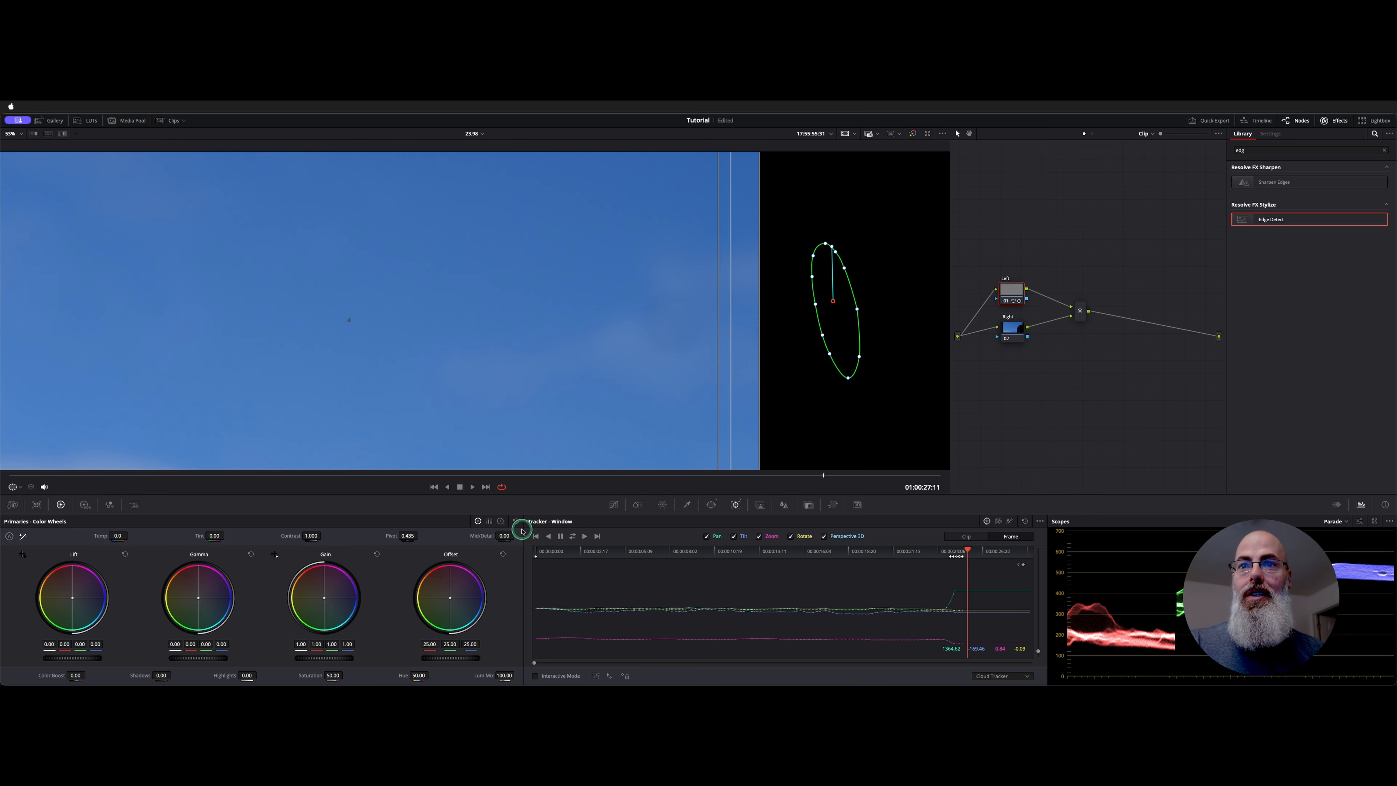
Step: At the clip's first frame, draw a closed four-point curve window on the Right node inside the lens on the left side of the image
{"action": "left_click", "coordinate": [433, 486]}
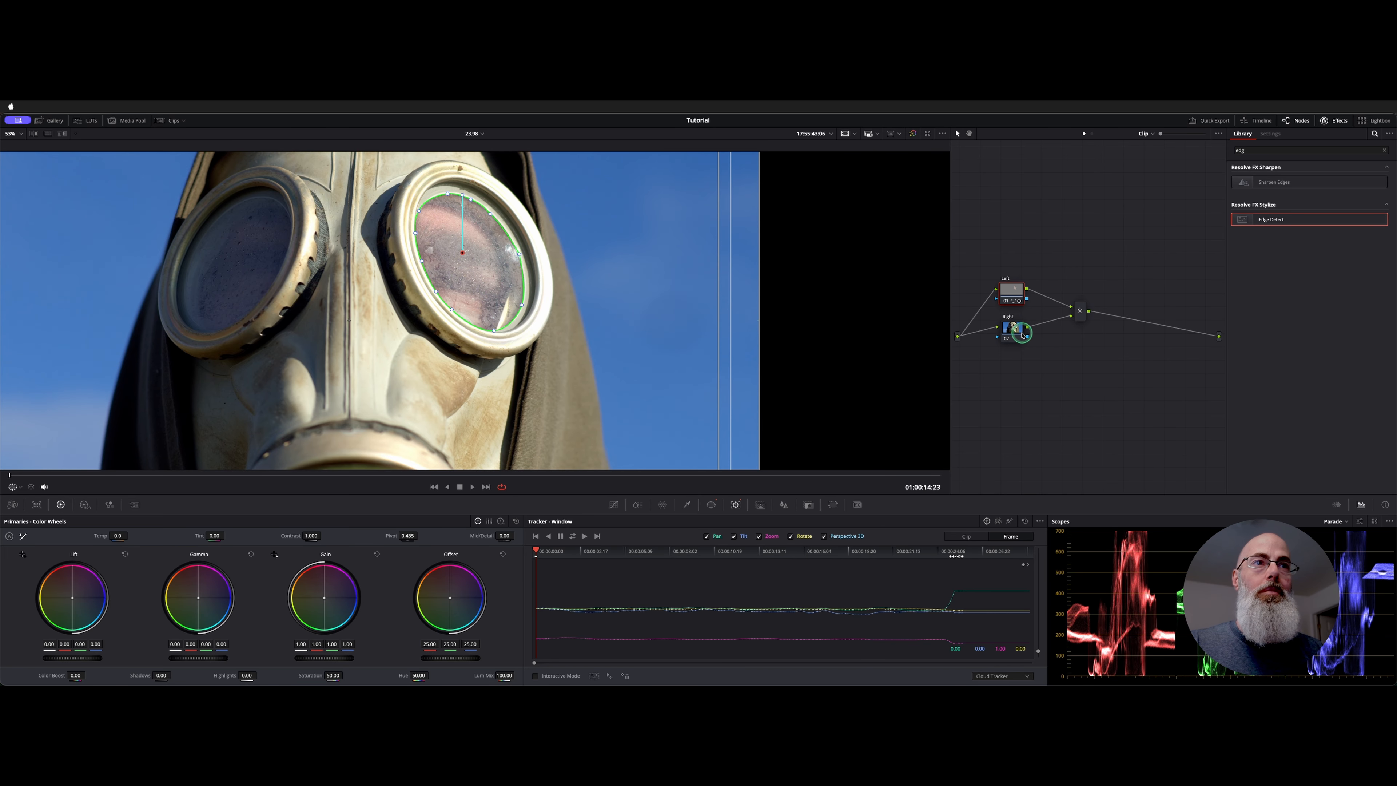
{"action": "left_click_drag", "start_coordinate": [1012, 328], "coordinate": [1012, 336]}
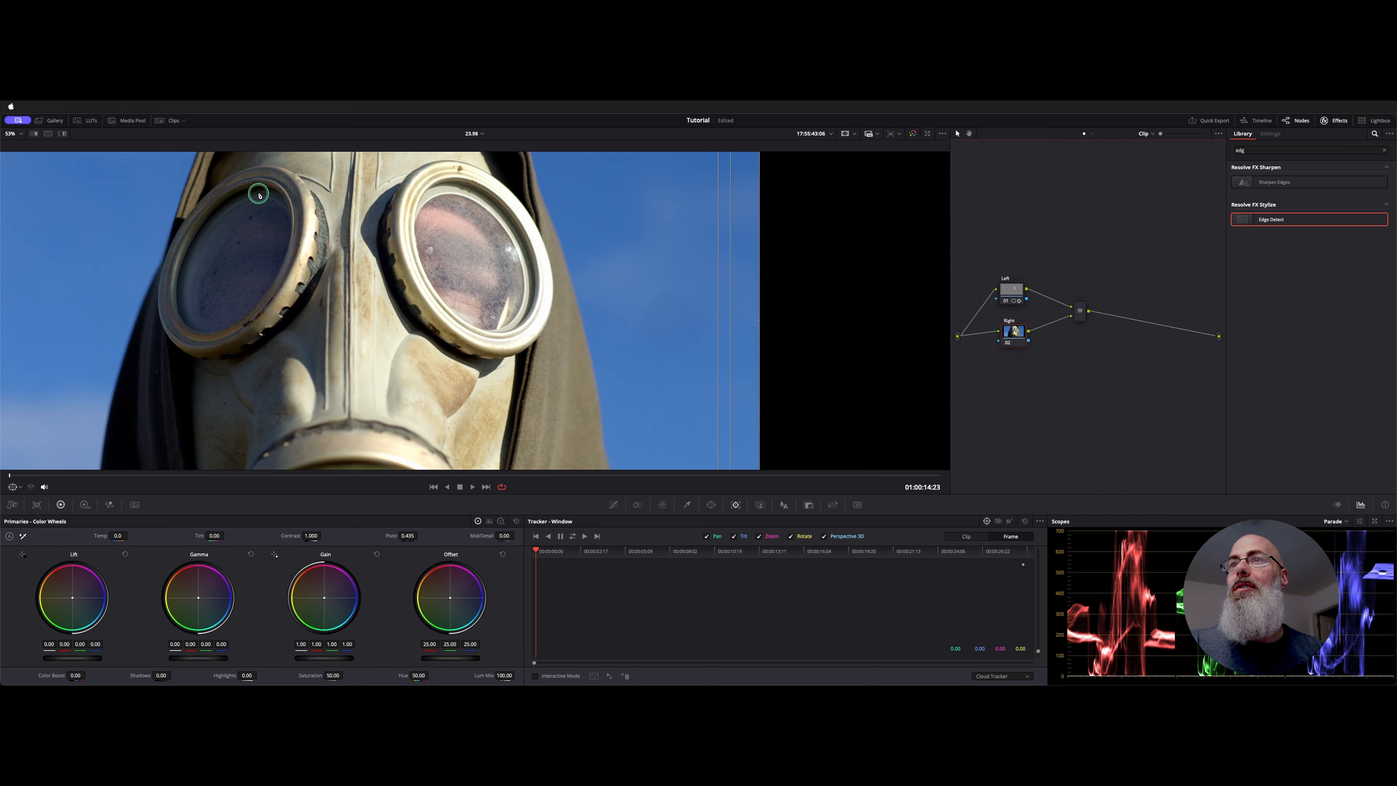
{"action": "left_click", "coordinate": [711, 505]}
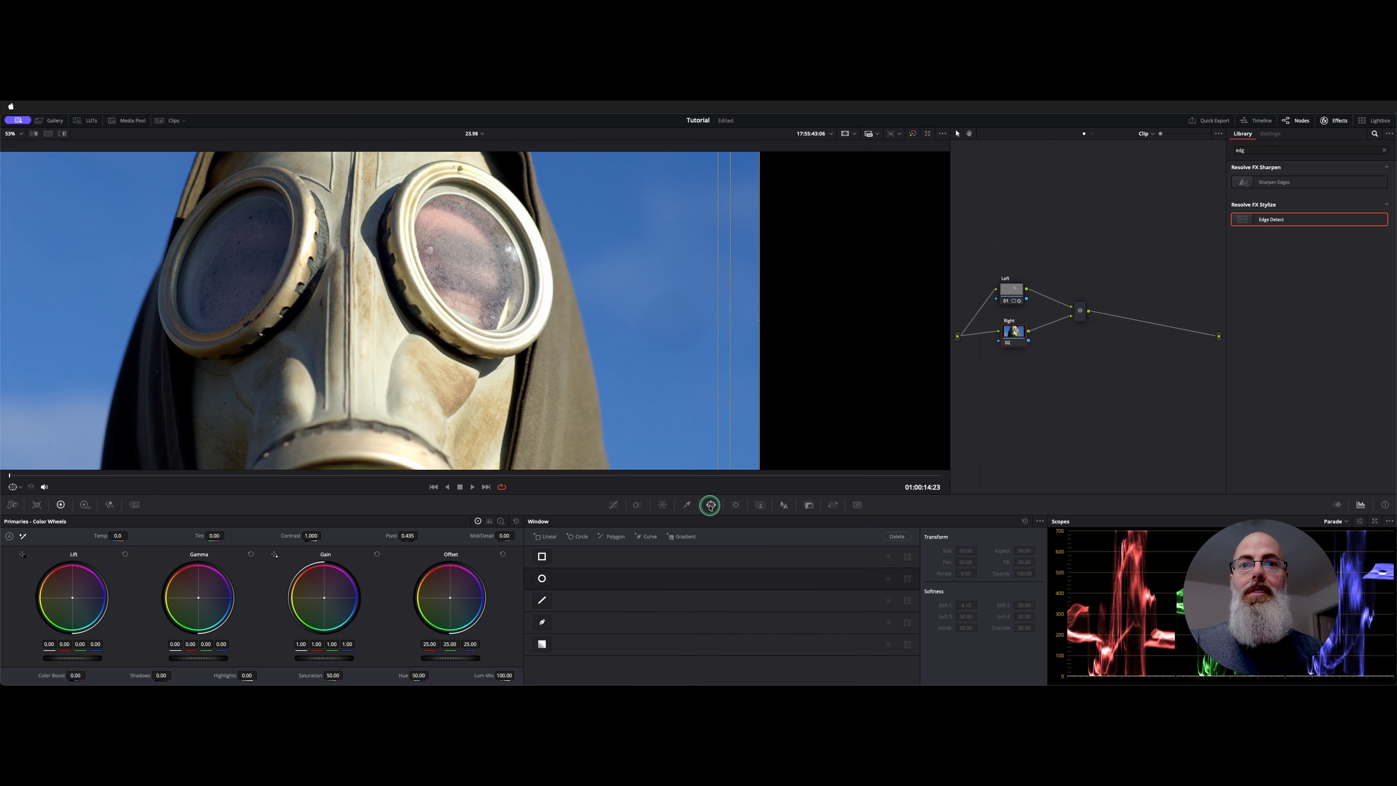
{"action": "left_click", "coordinate": [543, 623]}
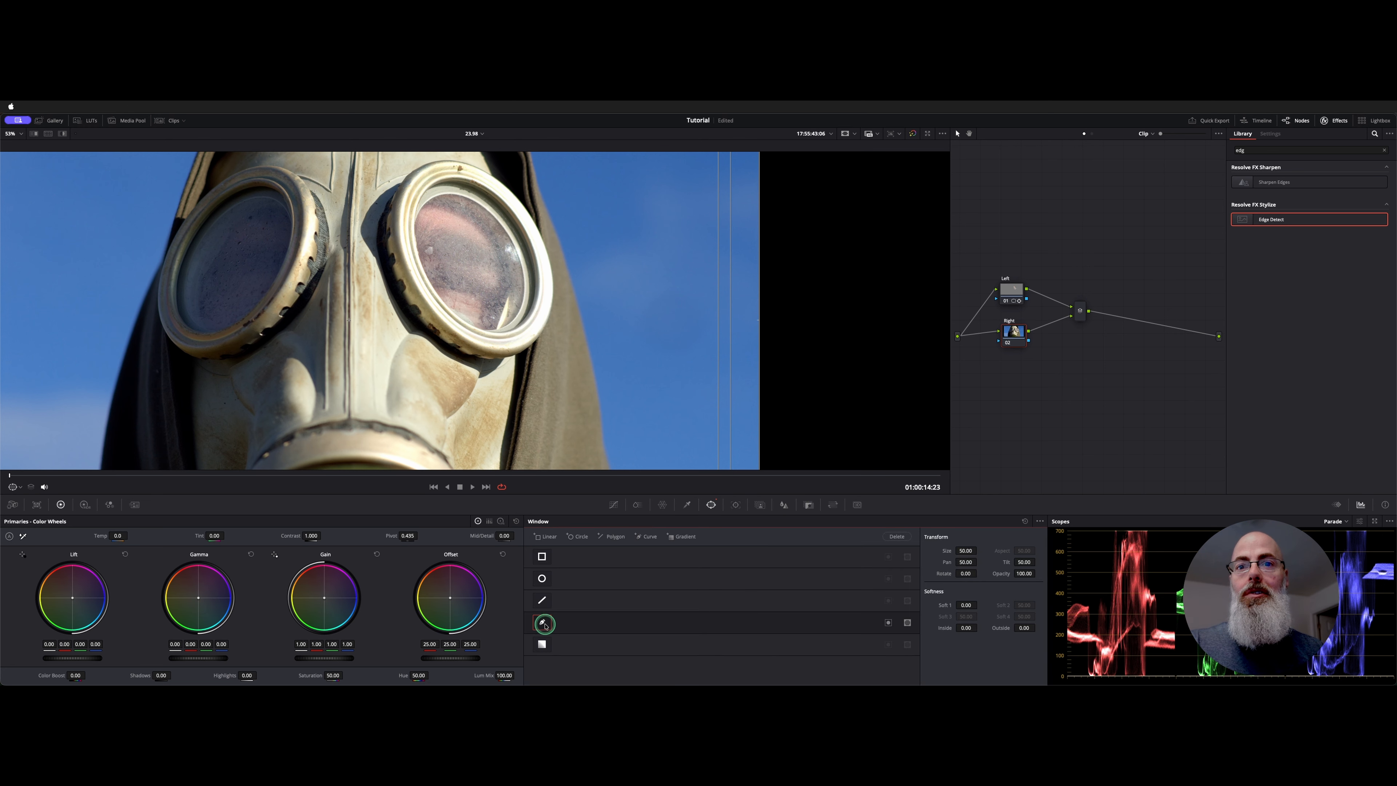
{"action": "left_click", "coordinate": [262, 195]}
{"action": "left_click", "coordinate": [202, 226]}
{"action": "left_click", "coordinate": [190, 249]}
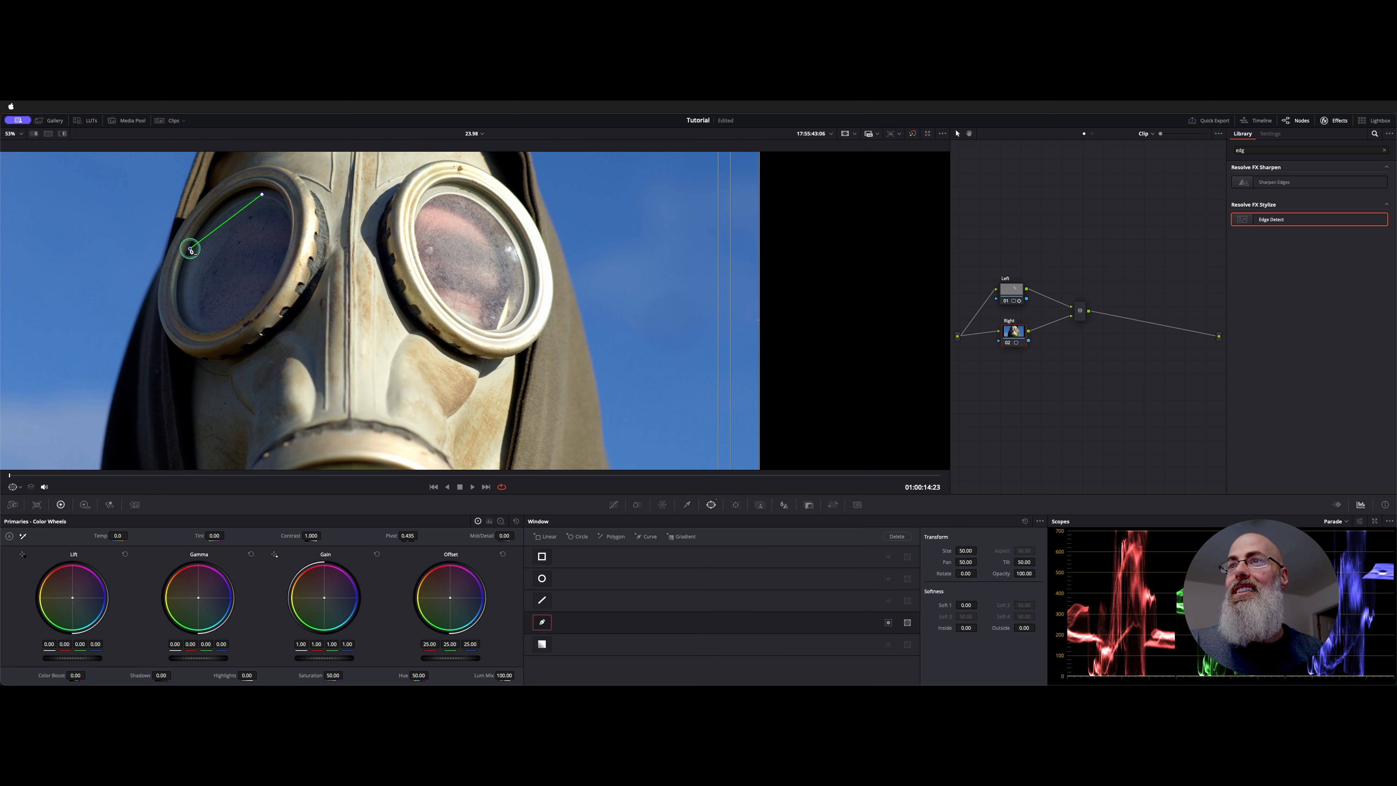
{"action": "left_click", "coordinate": [200, 332]}
{"action": "left_click", "coordinate": [274, 279]}
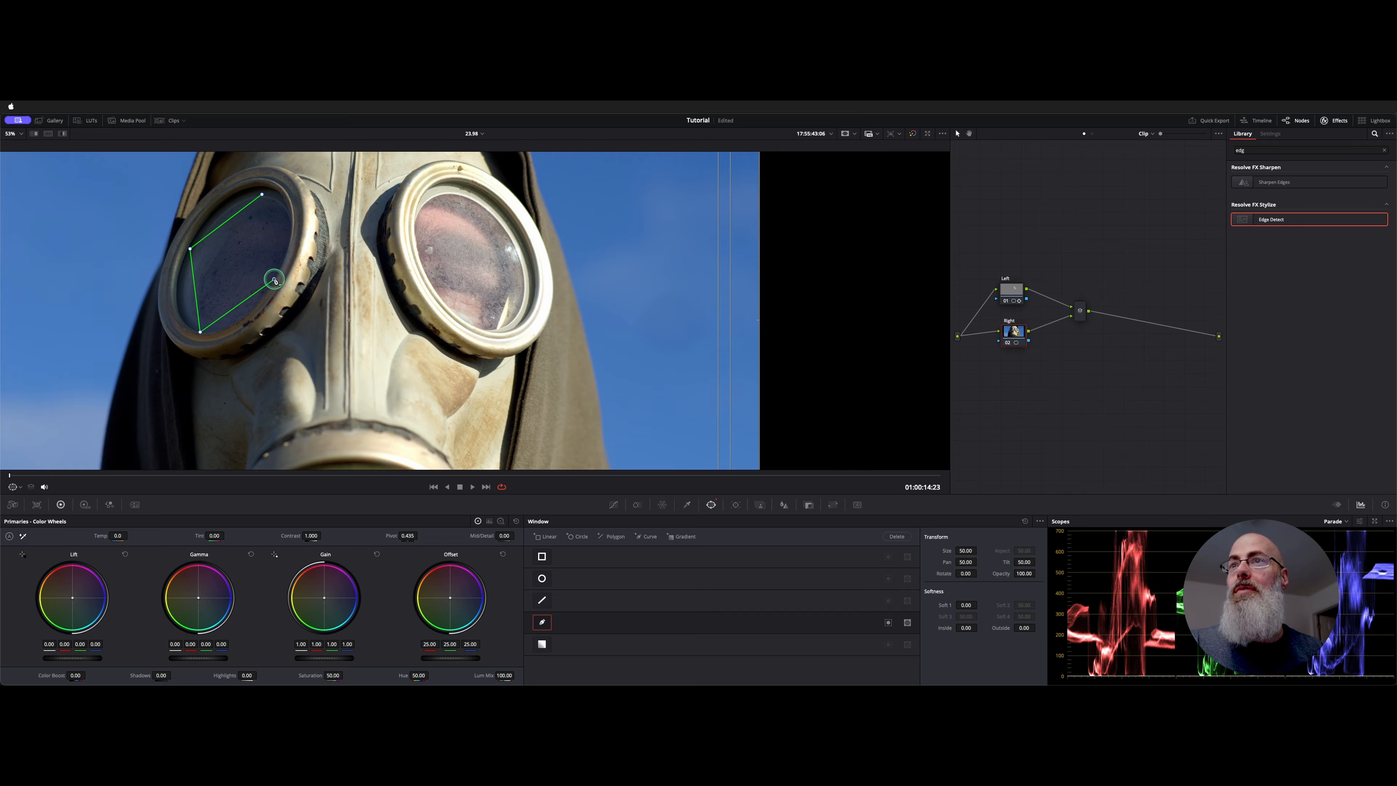
{"action": "left_click", "coordinate": [262, 195]}
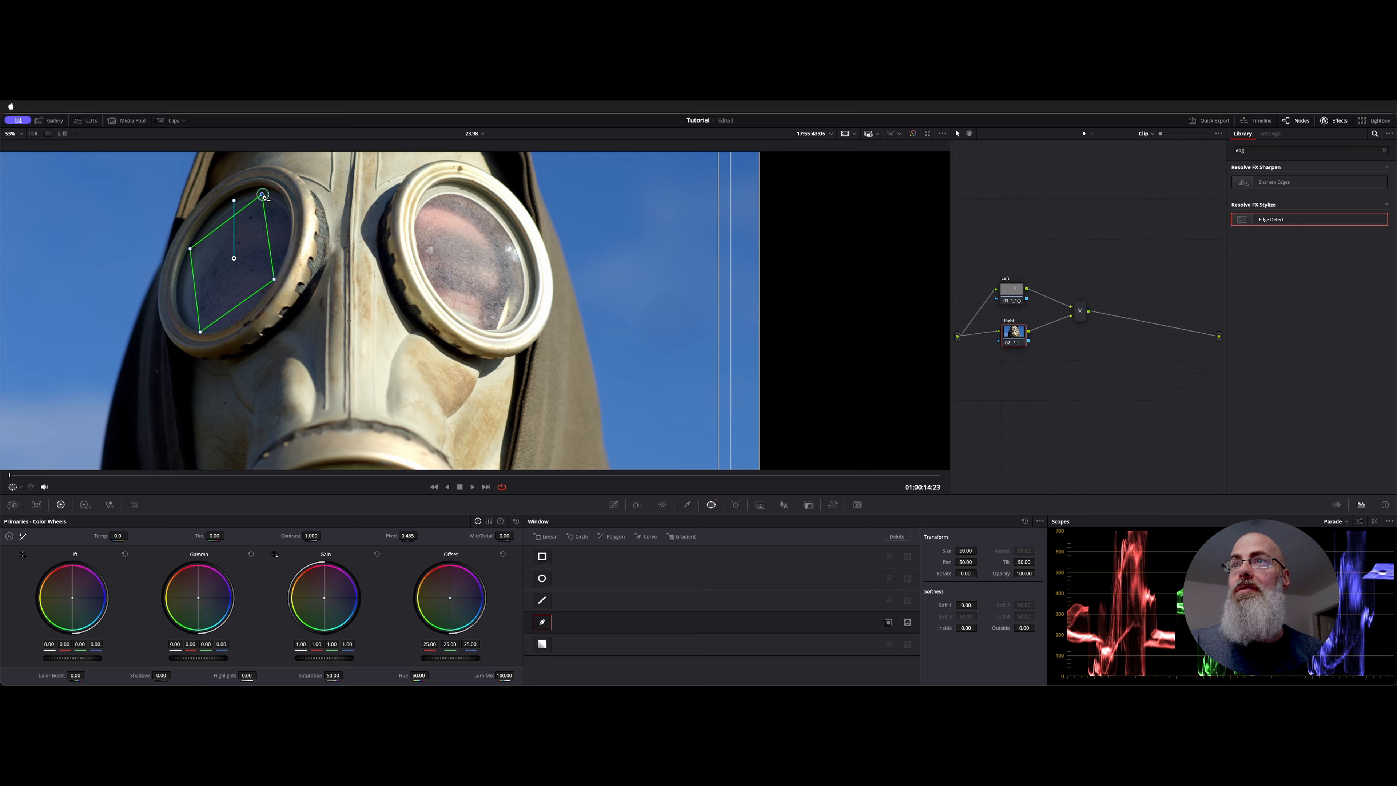
Step: Add control points along the sides of the new curve window and adjust them so the outline follows the lens's inner rim
{"action": "left_click_drag", "start_coordinate": [268, 233], "coordinate": [226, 207]}
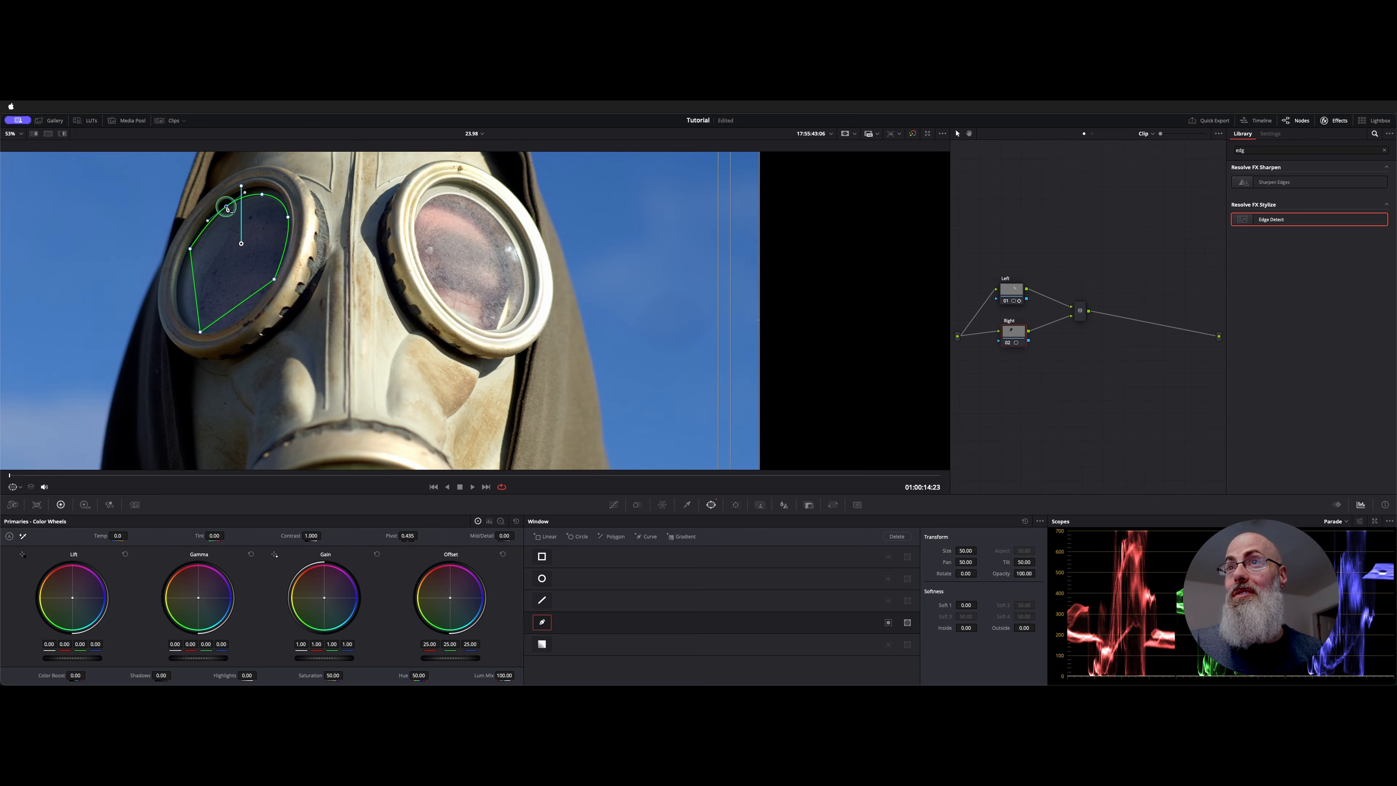
{"action": "left_click_drag", "start_coordinate": [194, 288], "coordinate": [177, 295]}
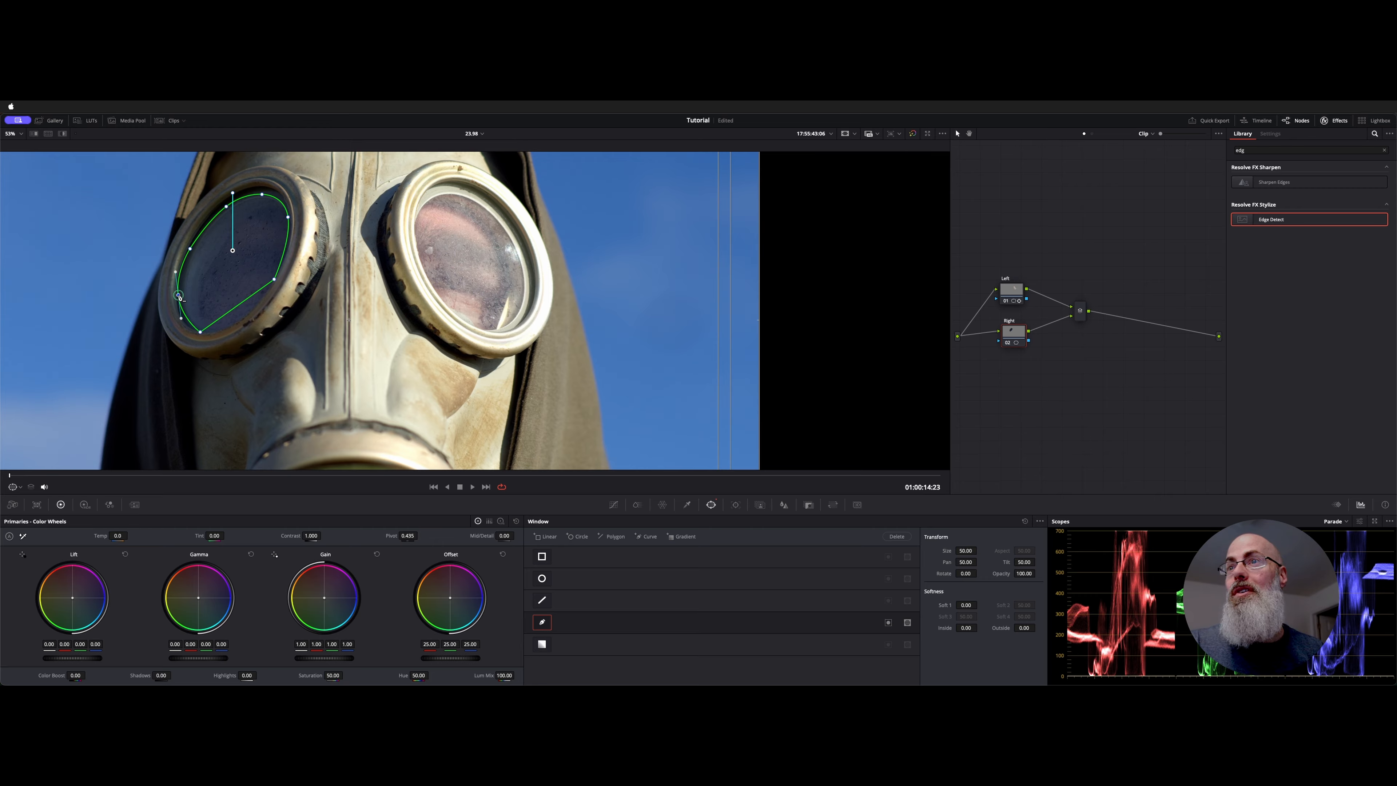
{"action": "left_click_drag", "start_coordinate": [234, 304], "coordinate": [248, 319]}
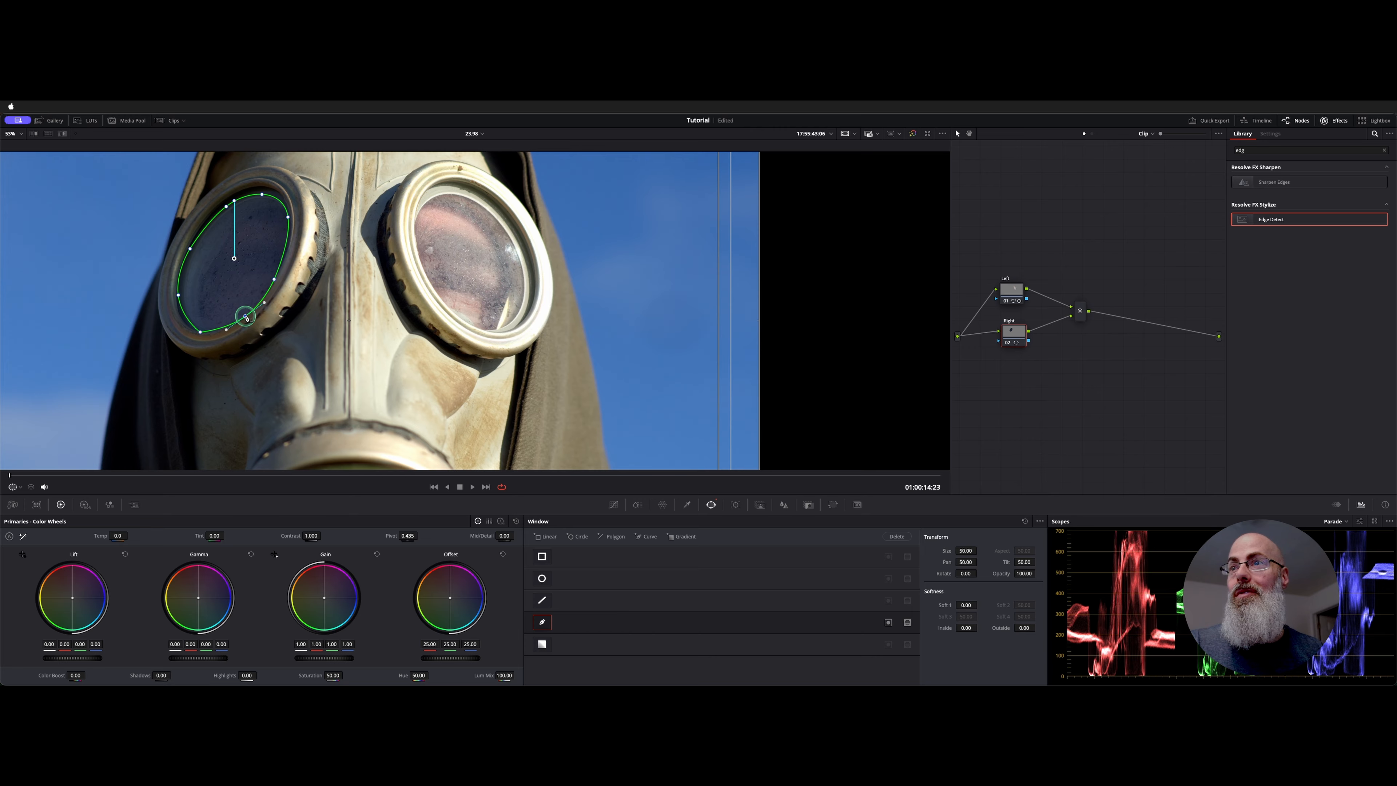
{"action": "left_click", "coordinate": [181, 318]}
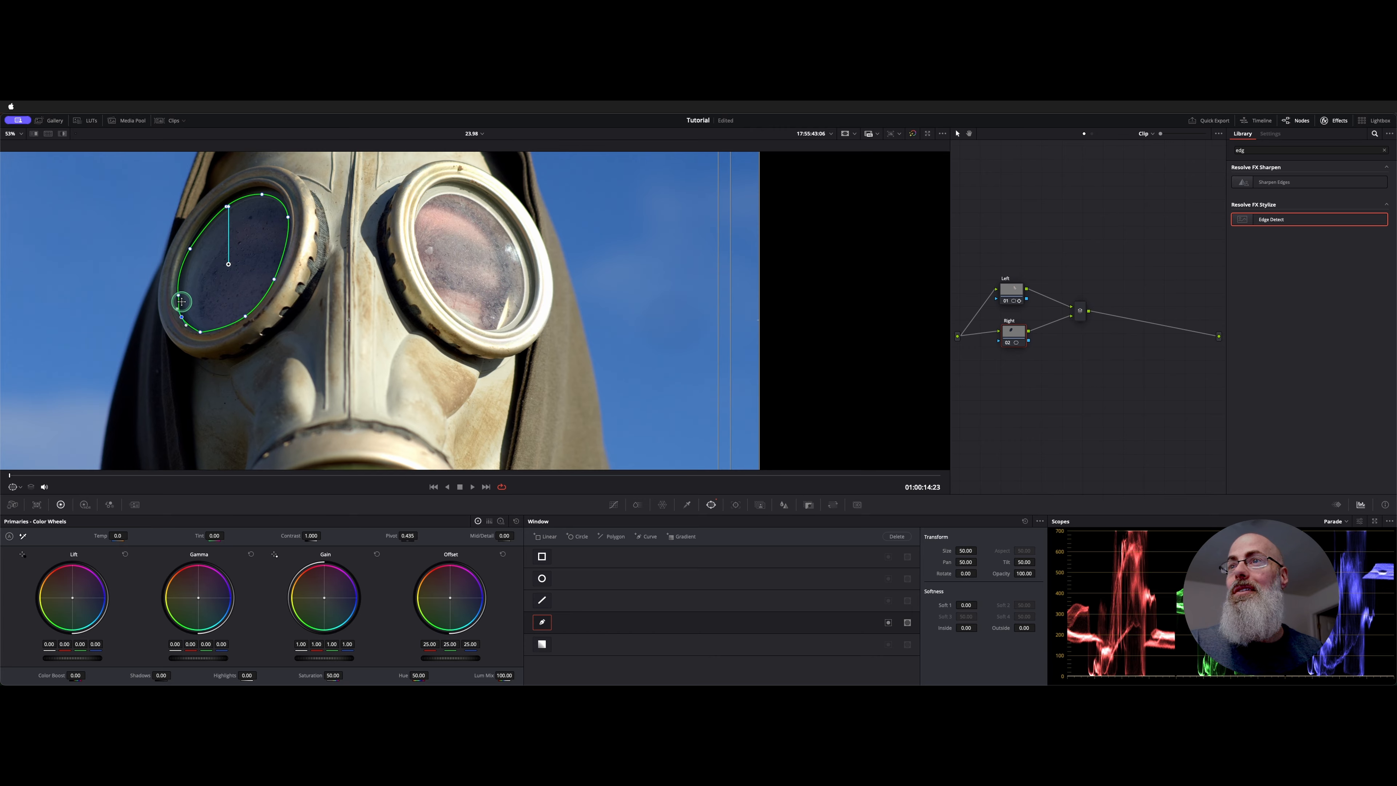
{"action": "left_click_drag", "start_coordinate": [182, 302], "coordinate": [180, 280]}
{"action": "middle_click", "coordinate": [178, 287]}
{"action": "left_click", "coordinate": [186, 281]}
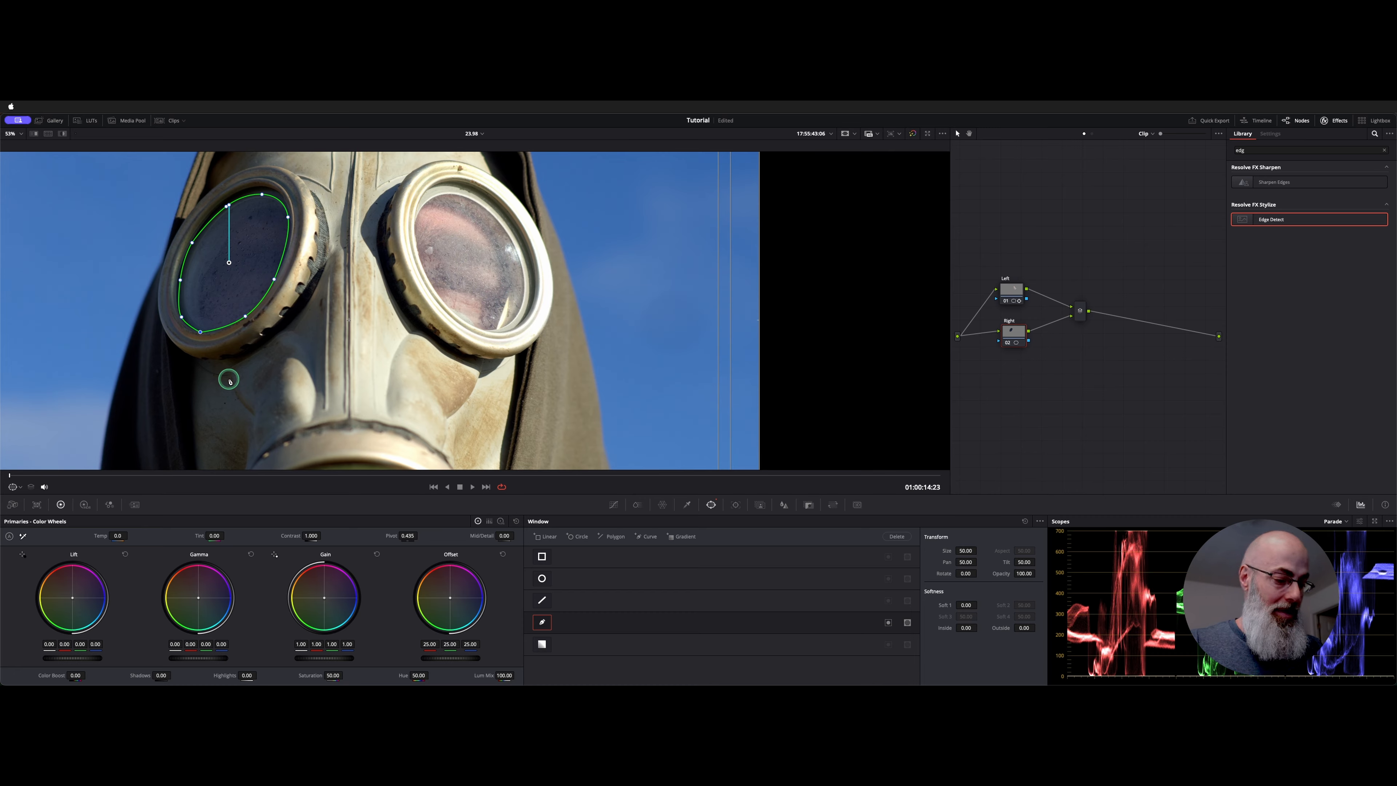
Step: Adjust the lowest control point and its tangent handles so the curve follows the bottom of the lens smoothly
{"action": "left_click_drag", "start_coordinate": [200, 332], "coordinate": [204, 334]}
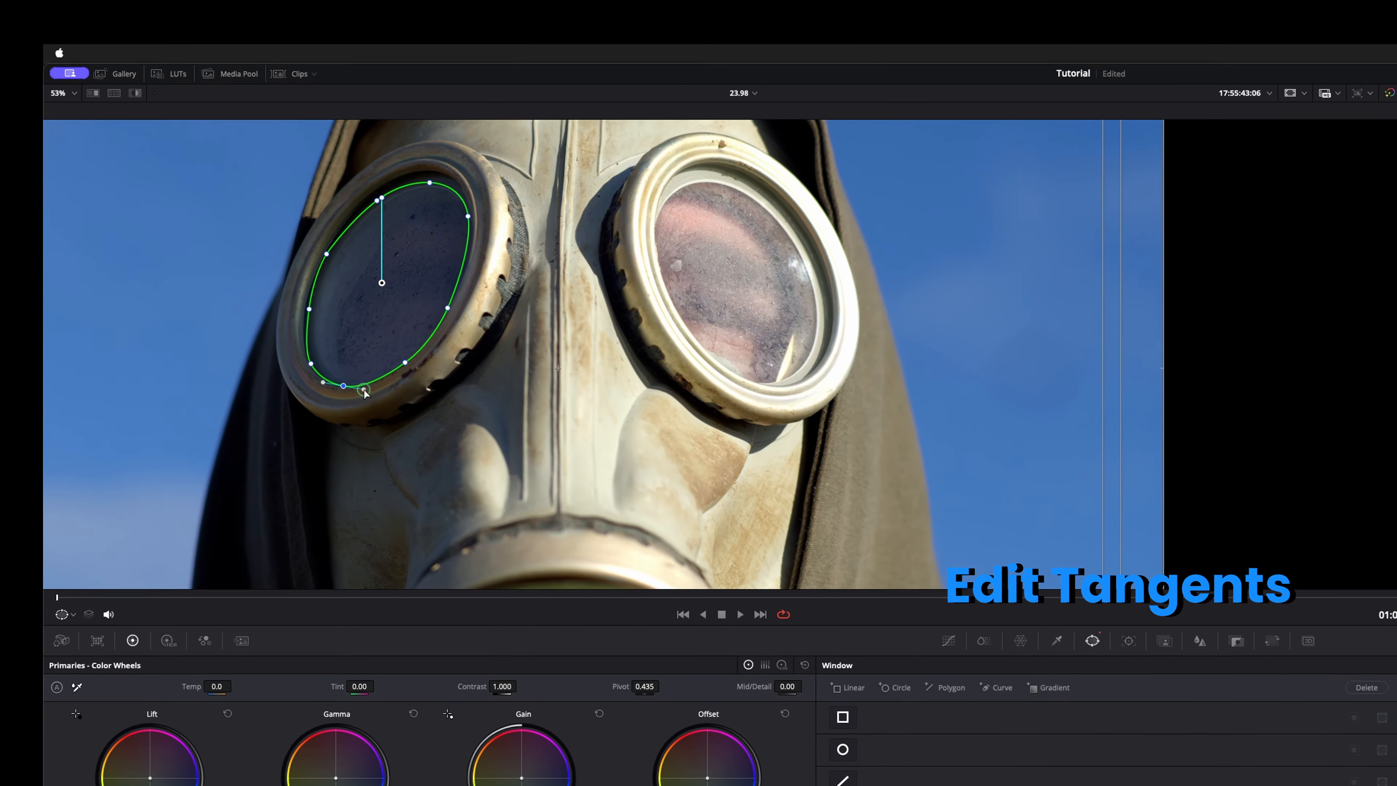
{"action": "left_click_drag", "start_coordinate": [219, 334], "coordinate": [228, 335]}
{"action": "left_click_drag", "start_coordinate": [465, 424], "coordinate": [397, 415]}
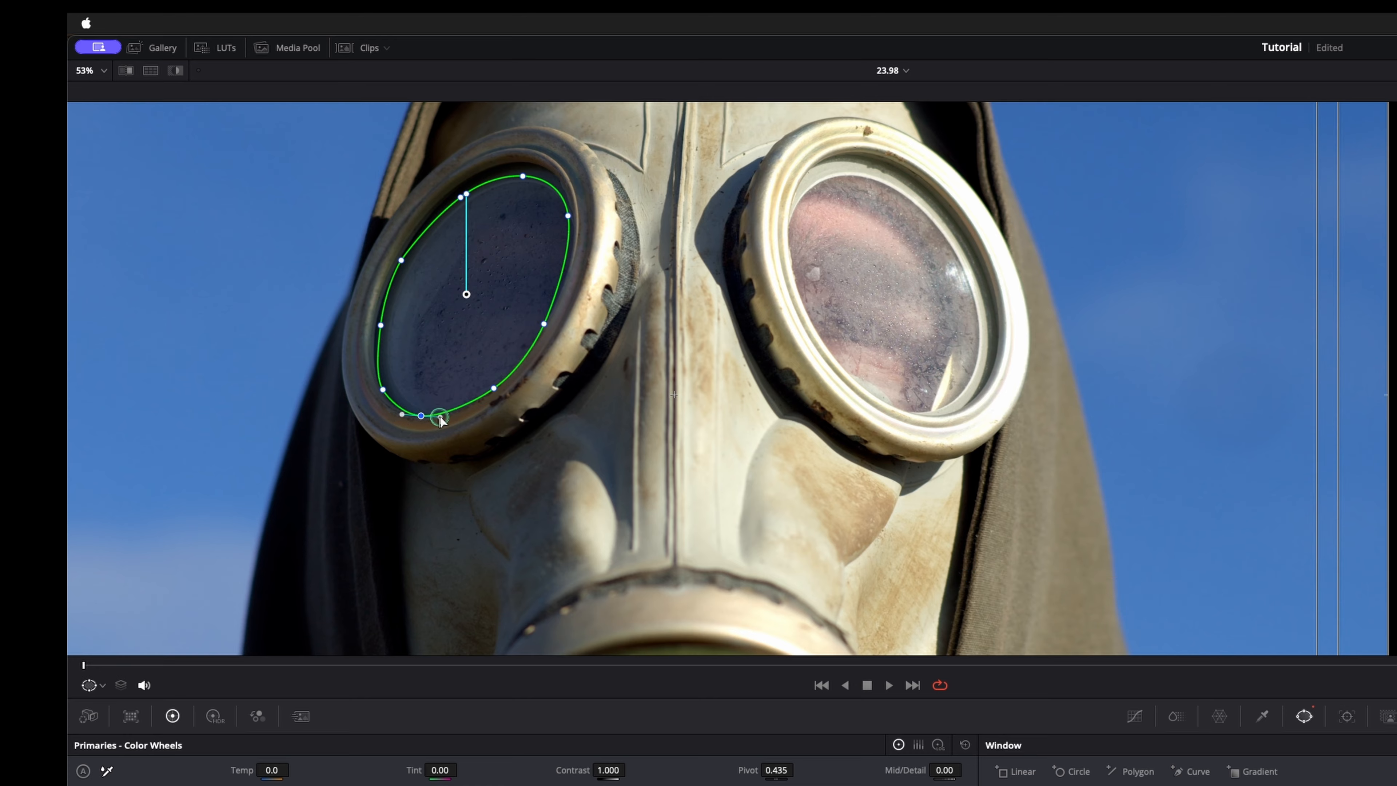
Step: Fine-tune both tangent handles of the lowest control point so the curve hugs the lens's lower rim
{"action": "left_click_drag", "start_coordinate": [433, 418], "coordinate": [463, 422]}
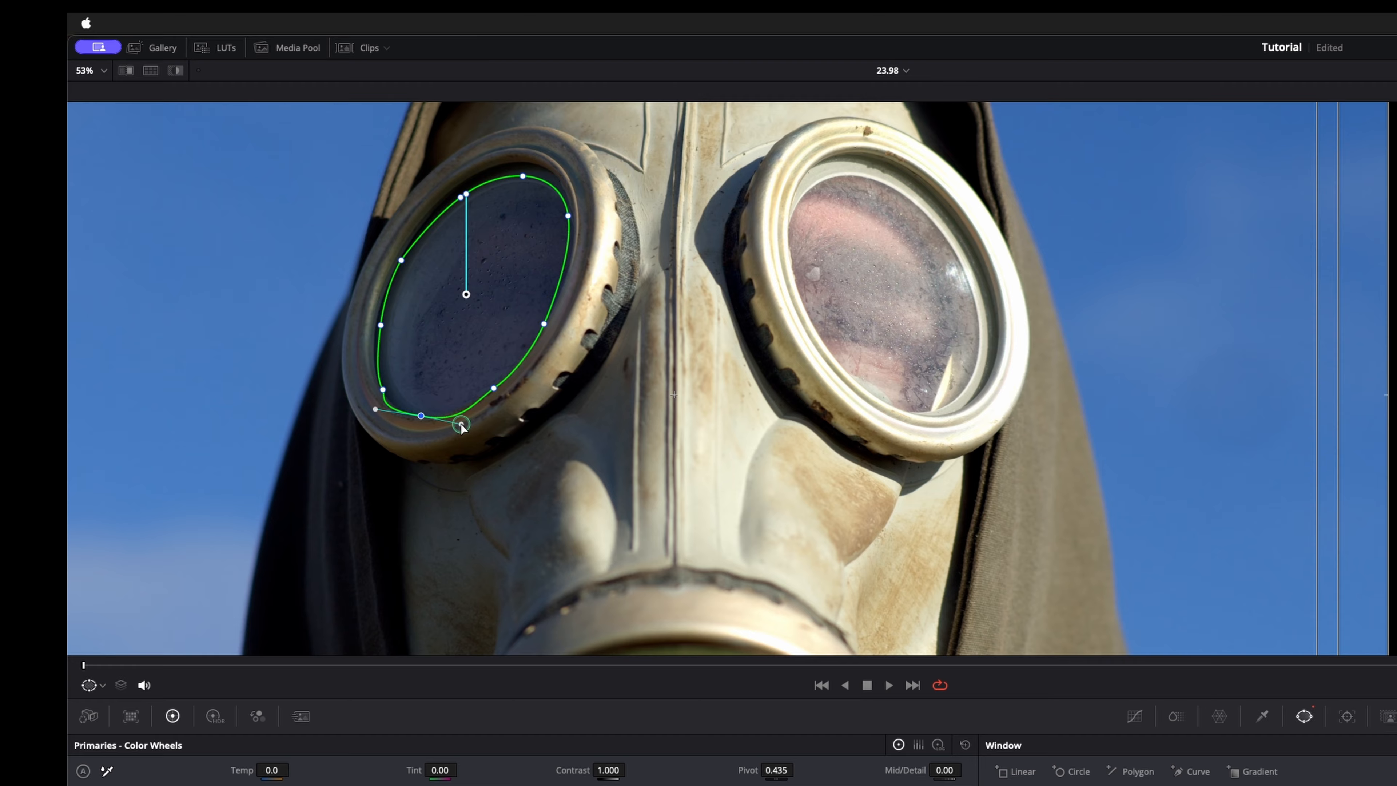
{"action": "left_click_drag", "start_coordinate": [374, 413], "coordinate": [400, 415]}
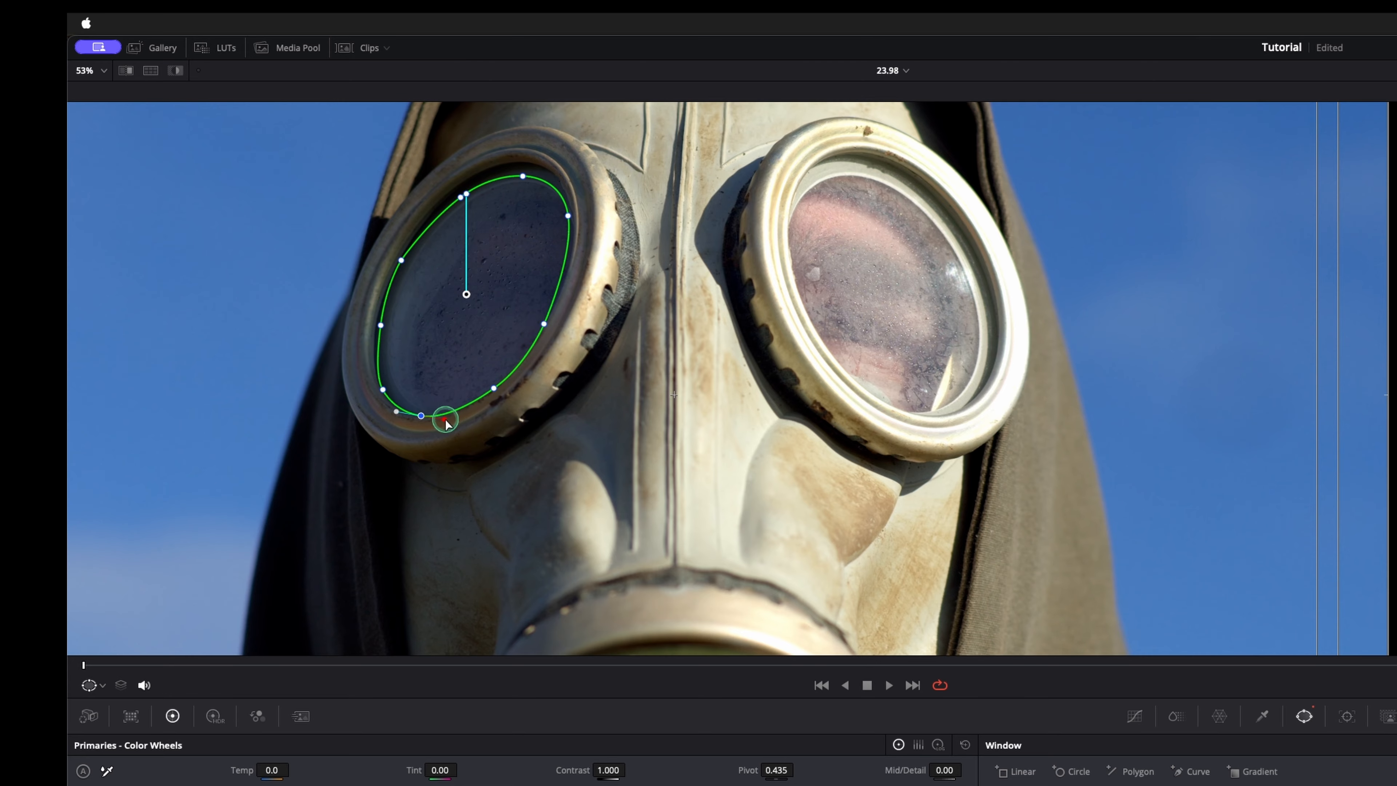
{"action": "left_click_drag", "start_coordinate": [446, 421], "coordinate": [429, 420]}
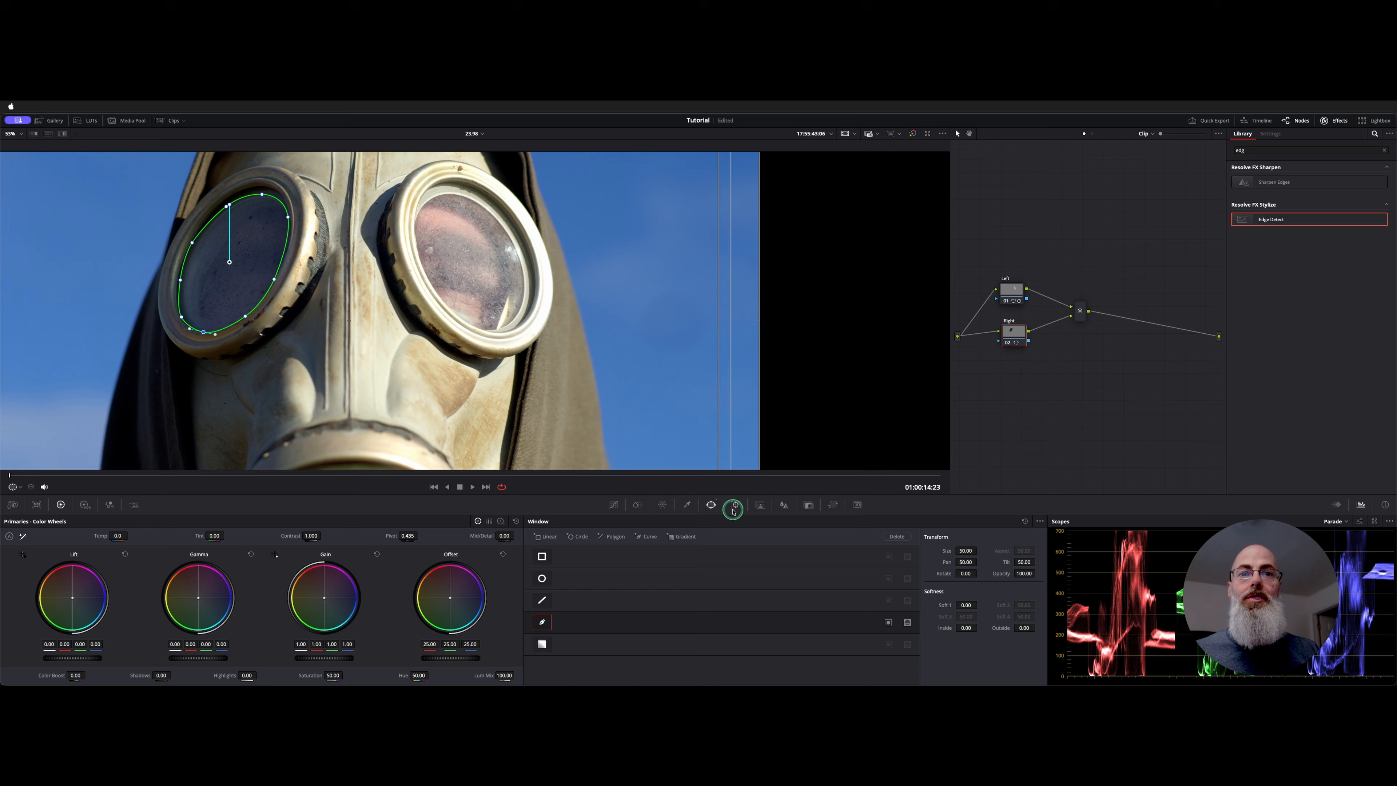
Step: Track the Right node's curve window forward and in reverse across the clip and play back the track to check it
{"action": "left_click", "coordinate": [1318, 706]}
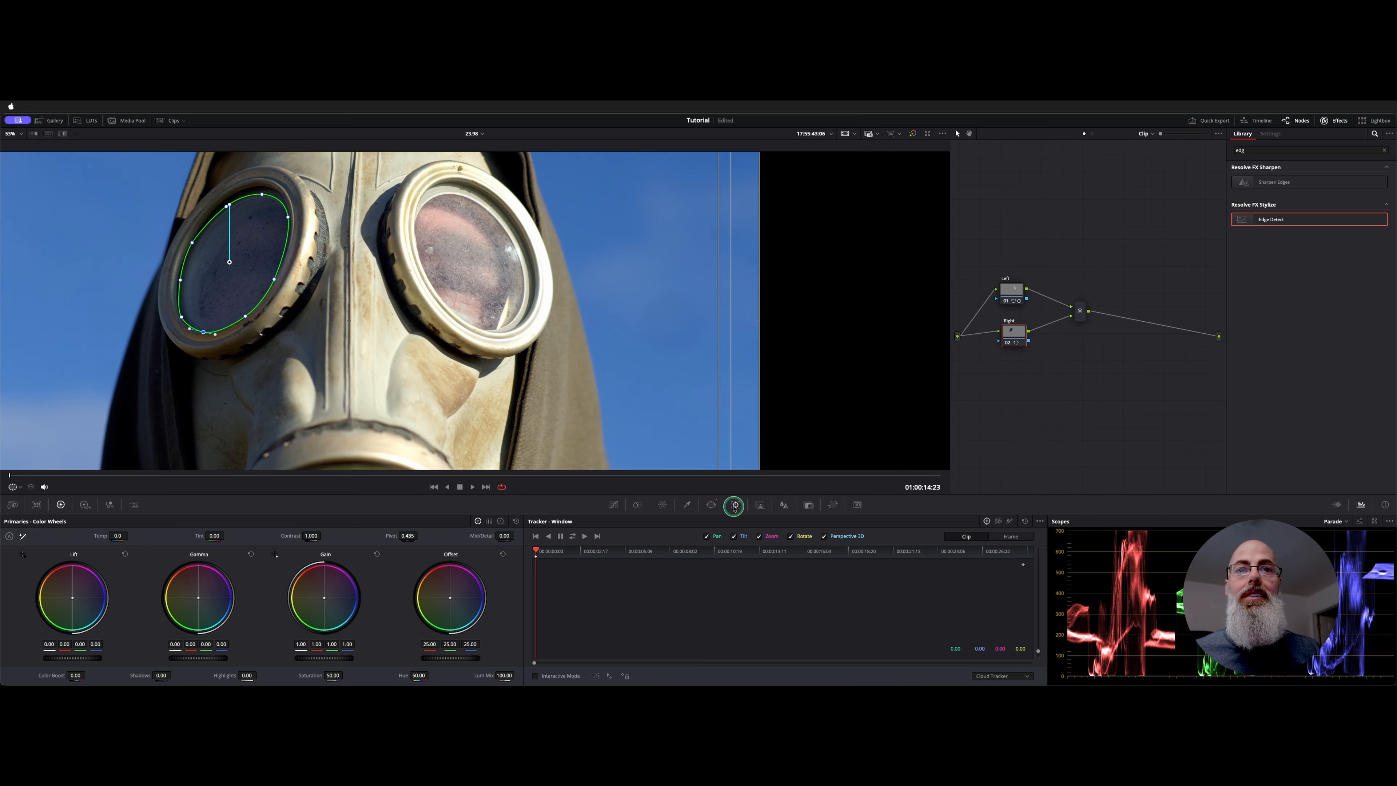
{"action": "left_click", "coordinate": [573, 536]}
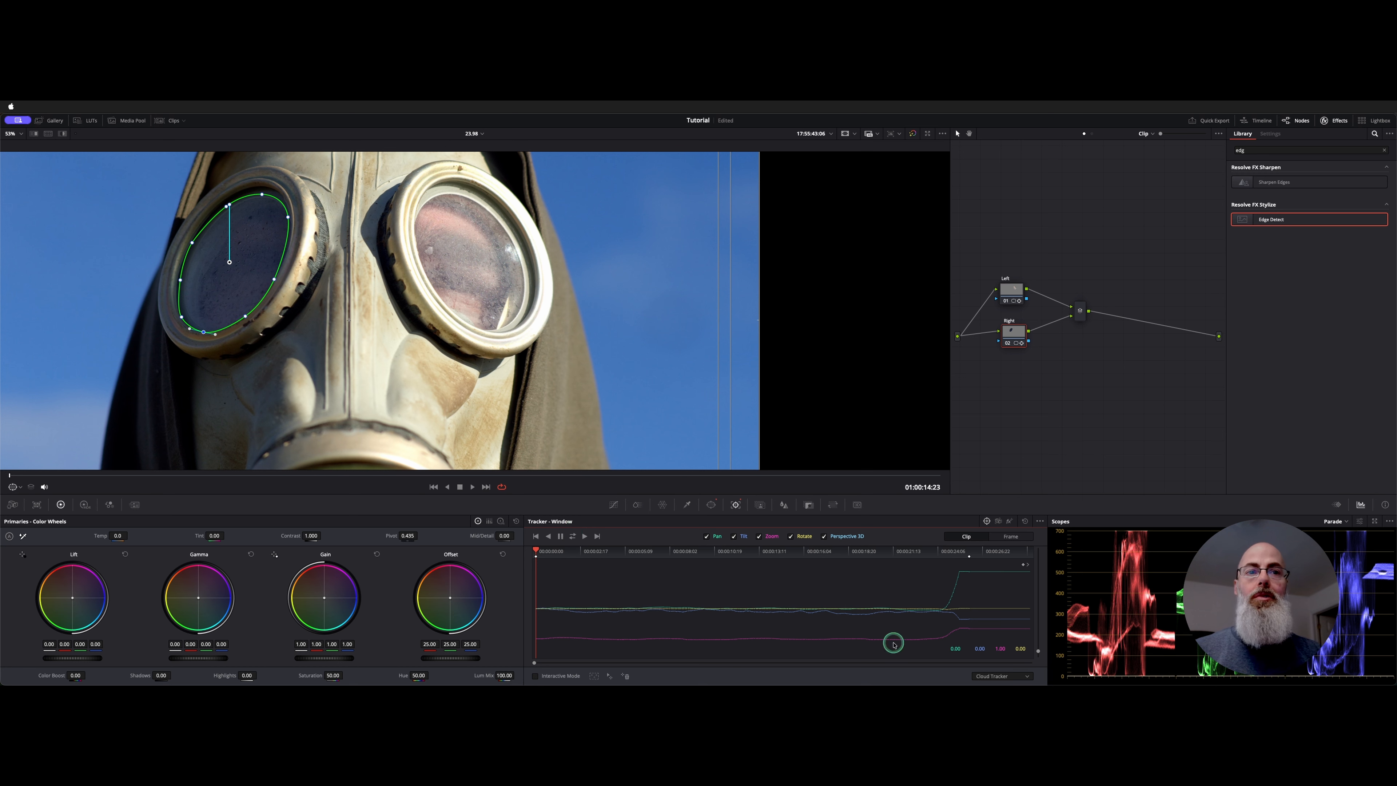
{"action": "left_click_drag", "start_coordinate": [921, 557], "coordinate": [575, 559]}
{"action": "key", "text": "space"}
{"action": "key", "text": "space"}
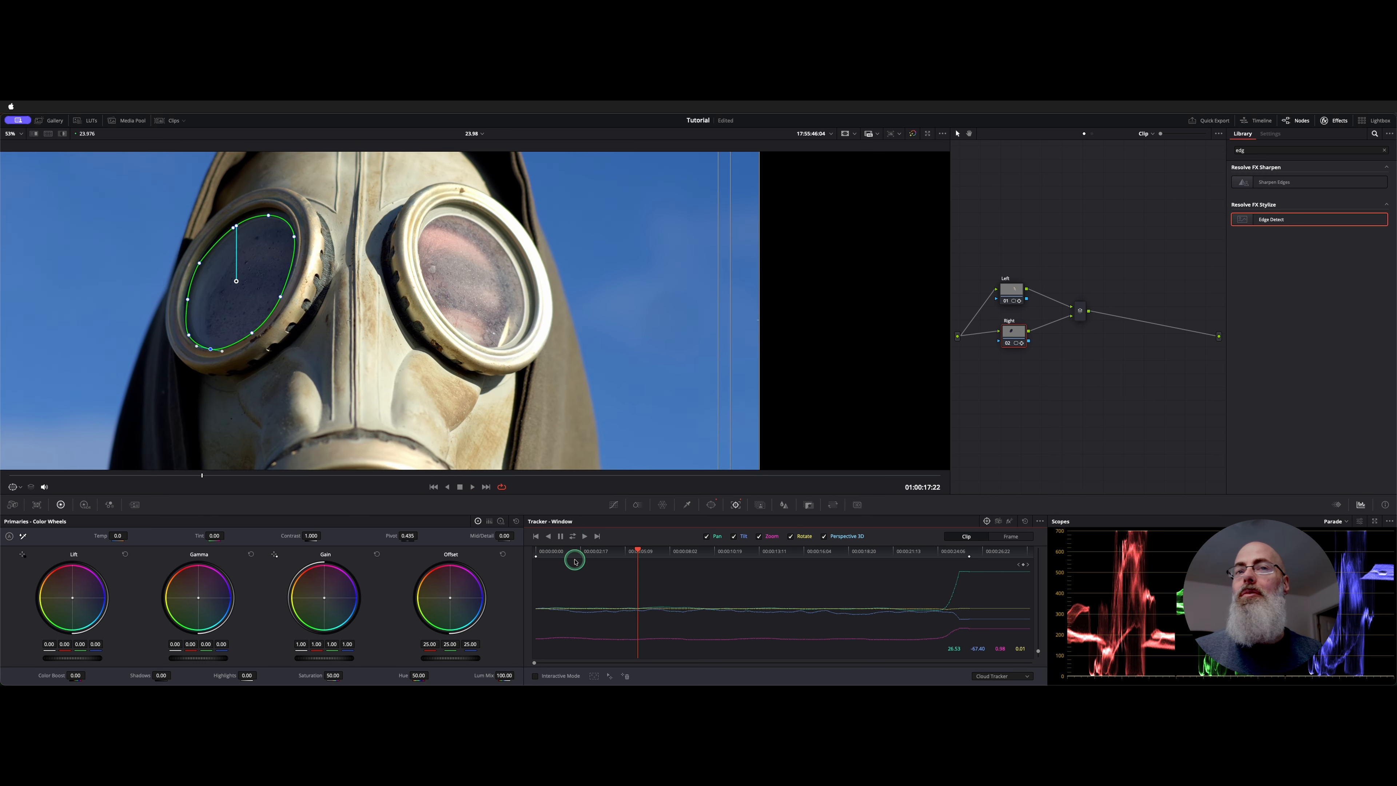
Step: Switch the tracker to Frame mode and reposition the Right node's window over the lens from 01:00:27:02 to 01:00:27:05
{"action": "left_click", "coordinate": [1011, 536]}
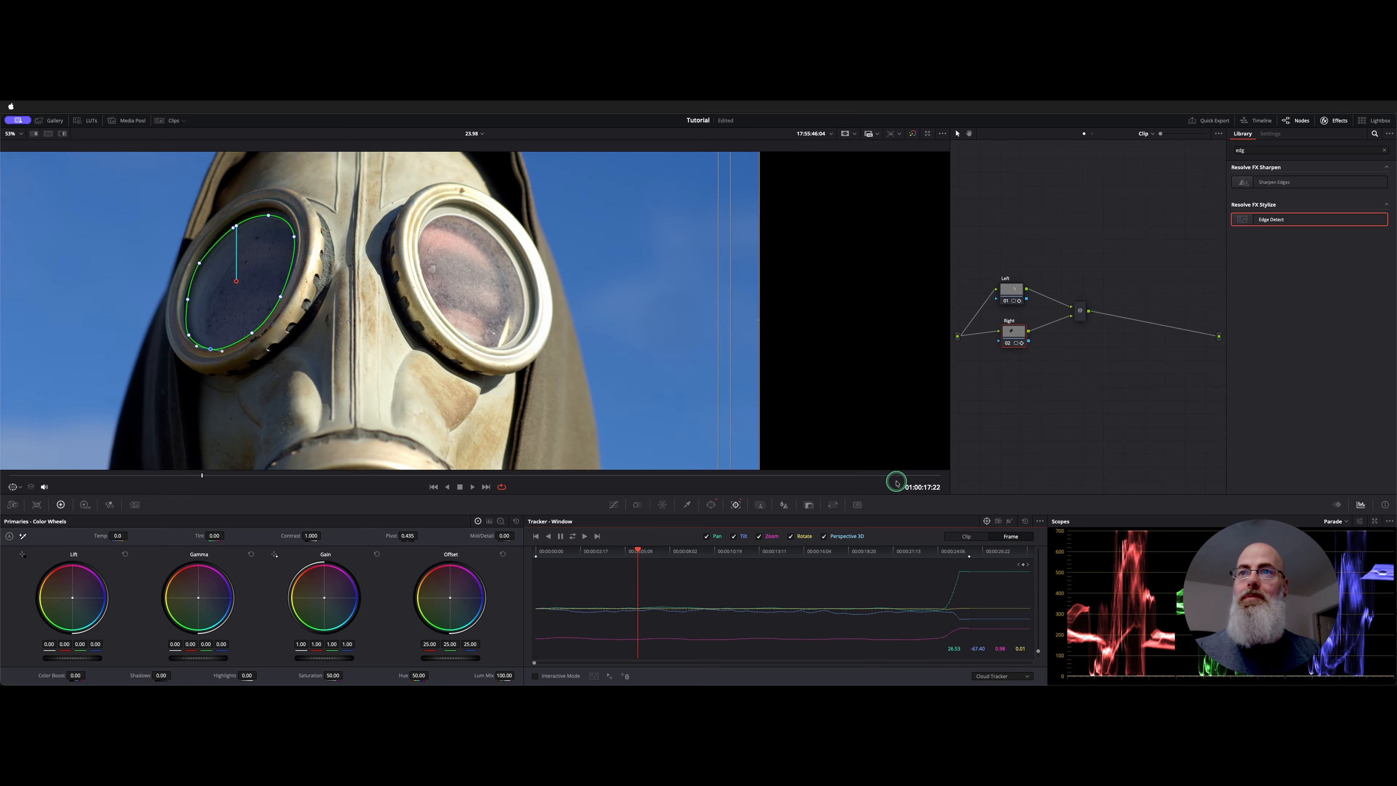
{"action": "key", "text": "space"}
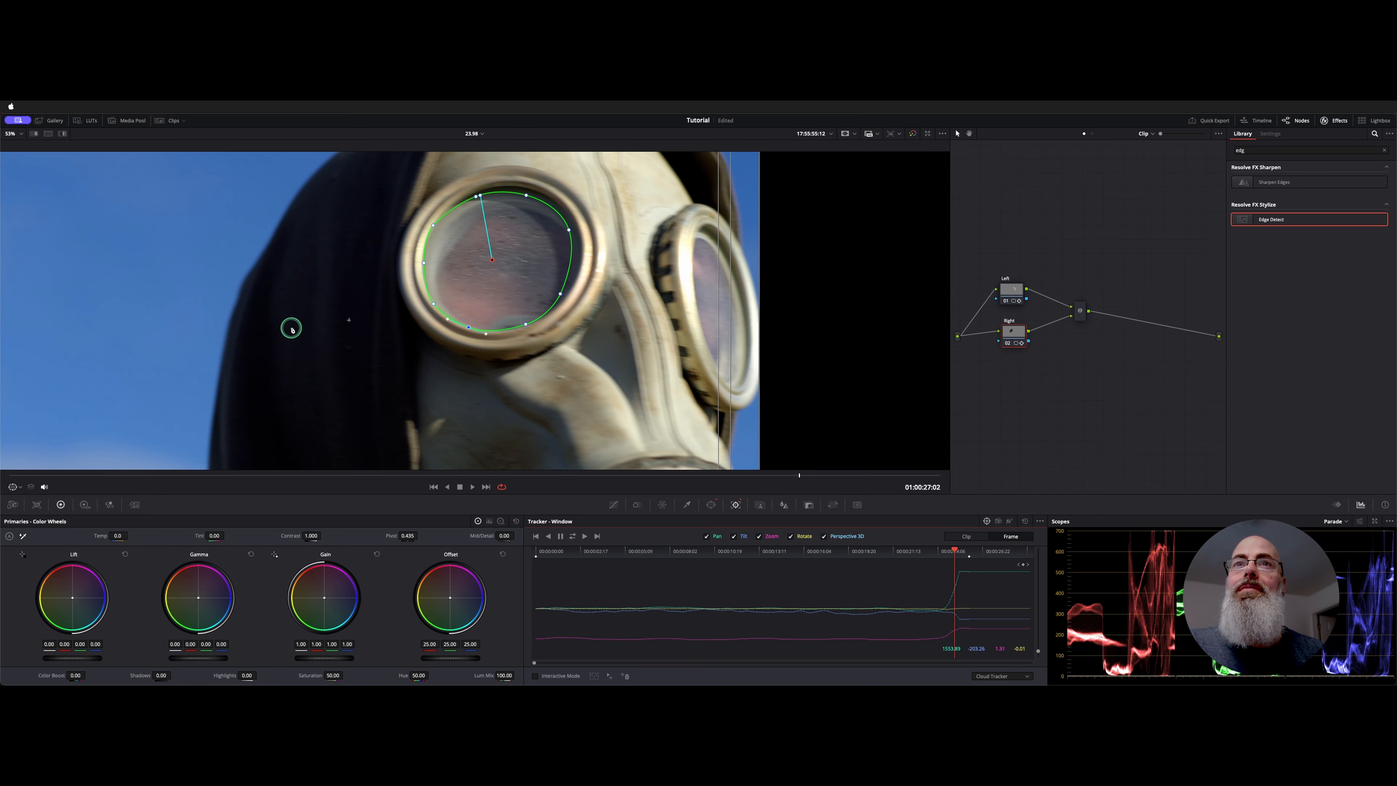
{"action": "key", "text": "Left"}
{"action": "key", "text": "Right"}
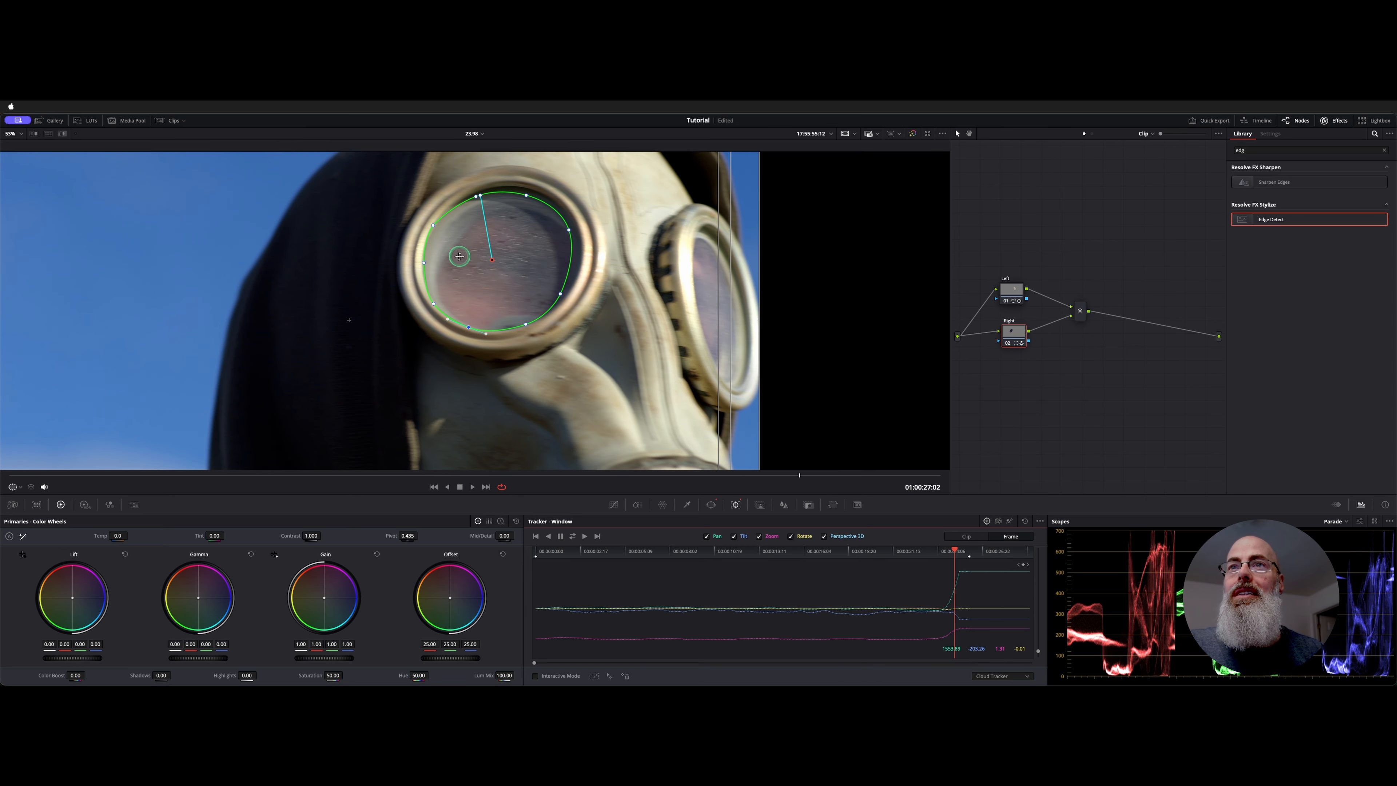
{"action": "left_click_drag", "start_coordinate": [463, 258], "coordinate": [464, 258]}
{"action": "key", "text": "Right"}
{"action": "left_click", "coordinate": [557, 269]}
{"action": "key", "text": "Right"}
{"action": "key", "text": "Right"}
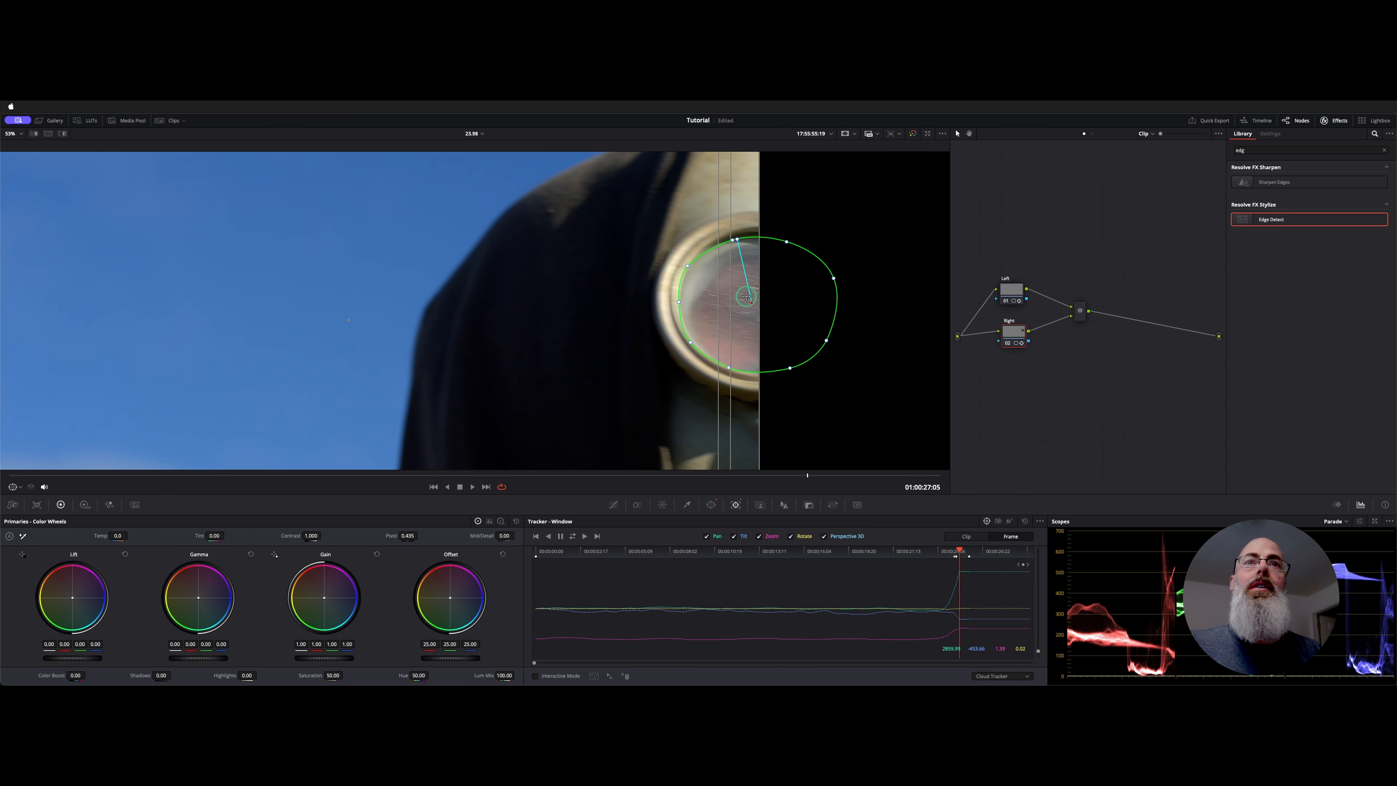
Step: At 01:00:27:06 and 01:00:27:08, move the Right node's window past the picture's right edge
{"action": "key", "text": "Right"}
{"action": "left_click_drag", "start_coordinate": [746, 296], "coordinate": [853, 304]}
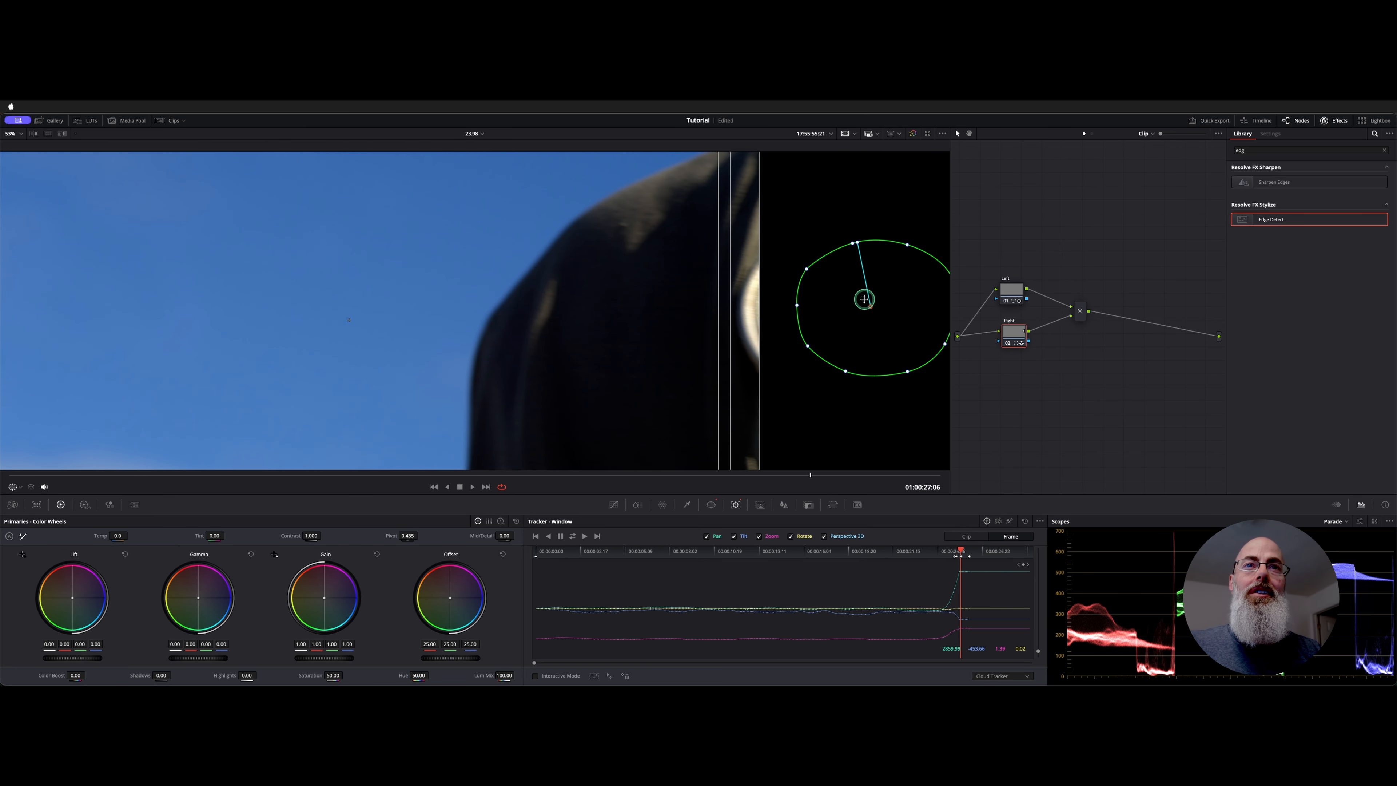
{"action": "key", "text": "Right"}
{"action": "key", "text": "Right"}
{"action": "key", "text": "Right"}
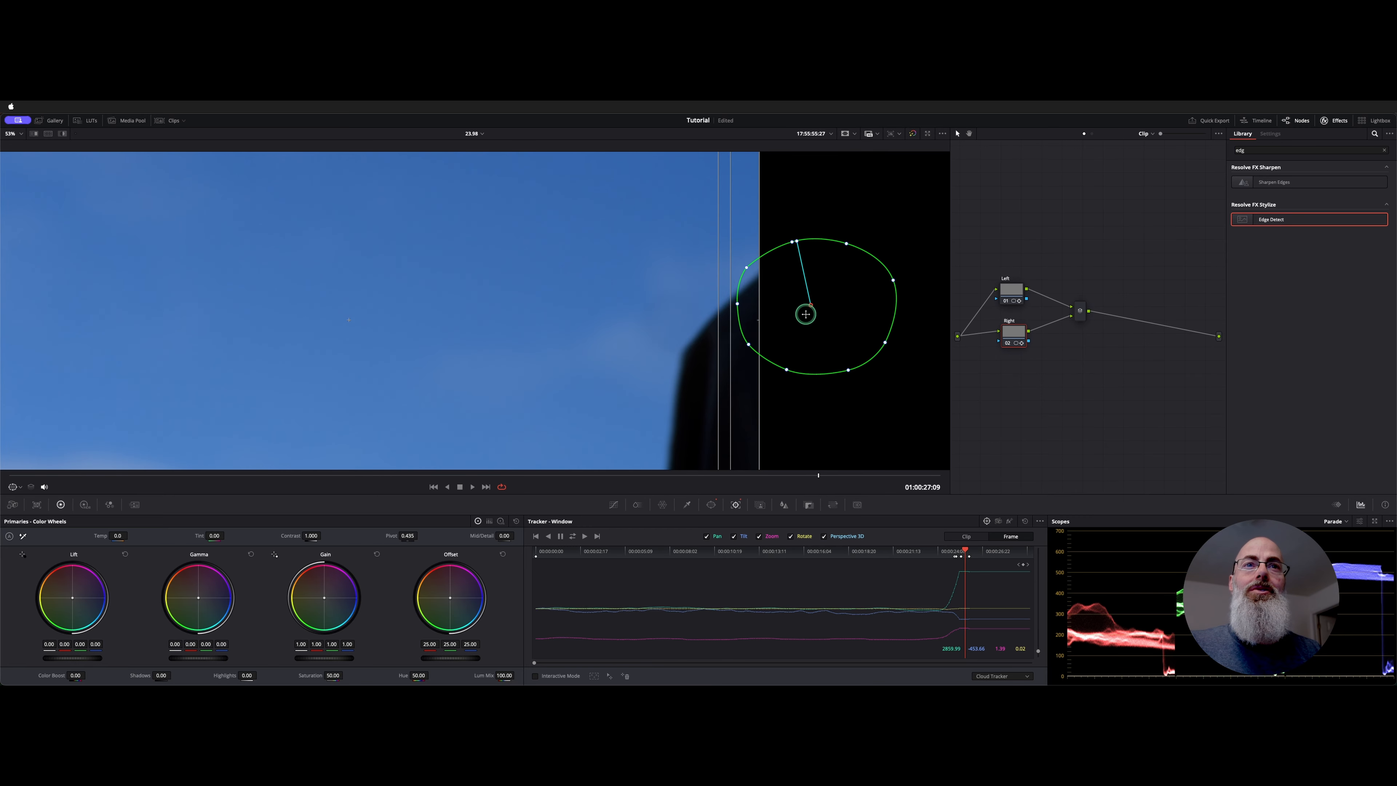
{"action": "key", "text": "Left"}
{"action": "left_click_drag", "start_coordinate": [806, 314], "coordinate": [839, 315]}
Step: At 01:00:27:12, move the Right node's window clear of the image and check the following frames up to 01:00:27:19
{"action": "key", "text": "Right"}
{"action": "key", "text": "Right"}
{"action": "key", "text": "Right"}
{"action": "key", "text": "Right"}
{"action": "left_click_drag", "start_coordinate": [735, 309], "coordinate": [836, 323]}
{"action": "key", "text": "Right"}
{"action": "key", "text": "Right"}
{"action": "key", "text": "Right"}
{"action": "key", "text": "Right"}
{"action": "key", "text": "Right"}
{"action": "key", "text": "Right"}
{"action": "key", "text": "Right"}
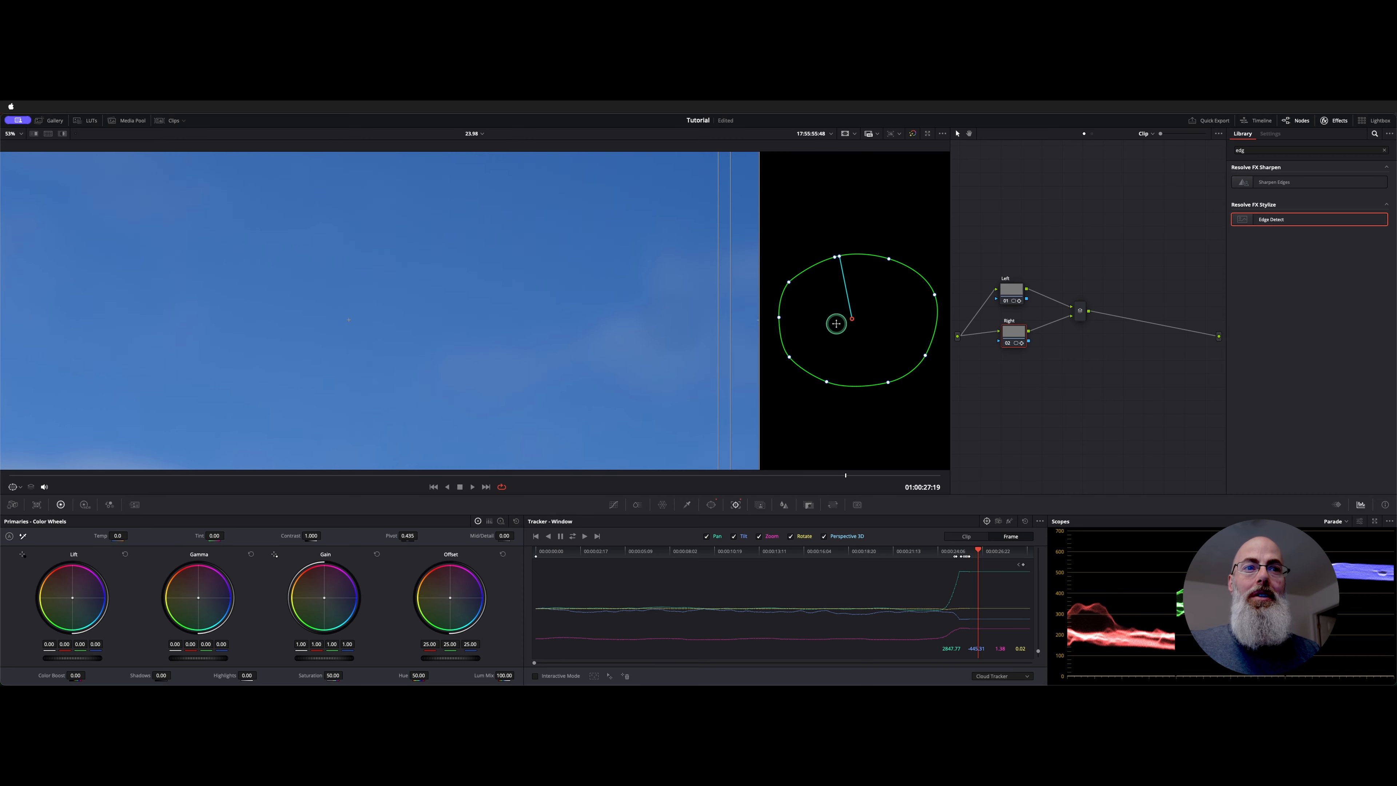
Step: At 01:00:25:12, set the Left node's saturation to 4.20 and its blur radius to 0.67
{"action": "key", "text": "j"}
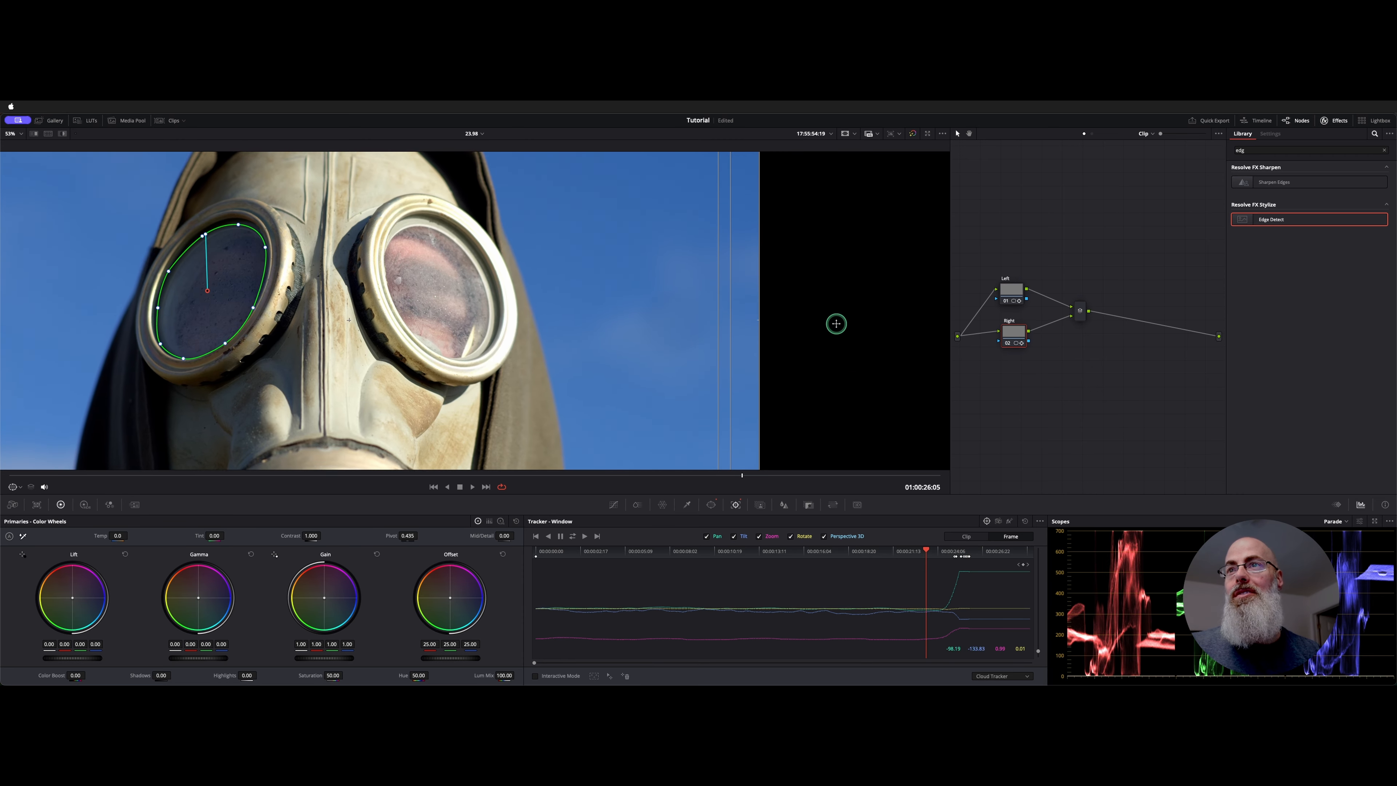
{"action": "key", "text": "k"}
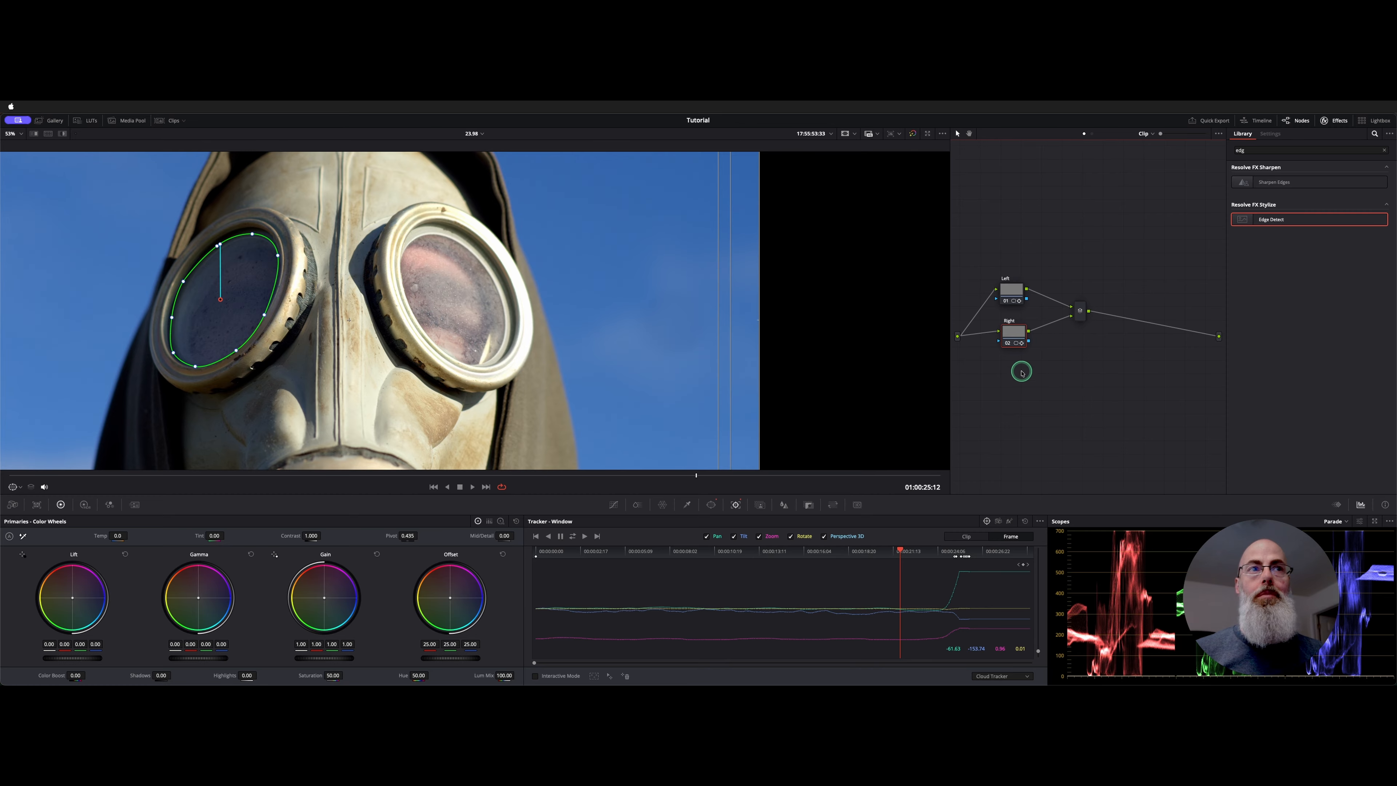
{"action": "left_click", "coordinate": [1010, 290]}
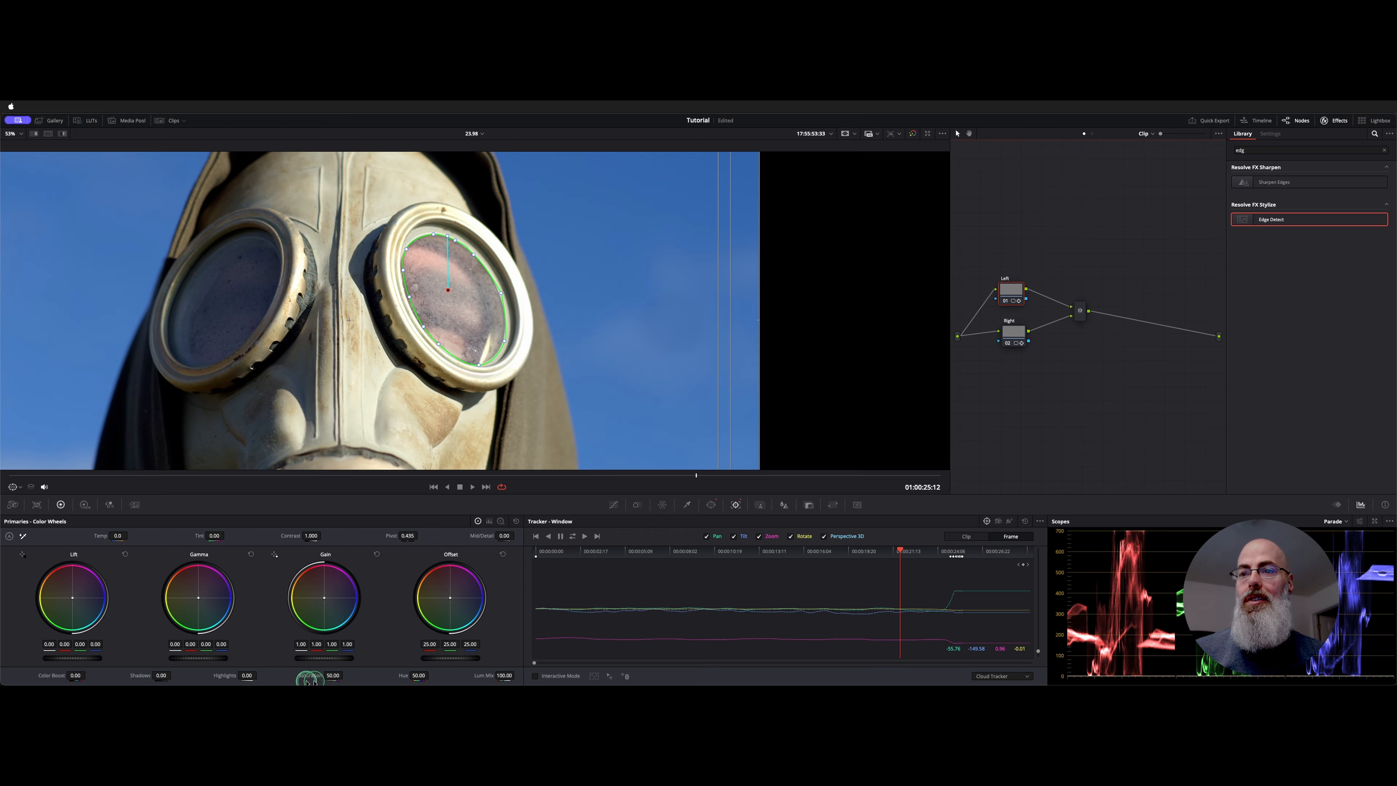
{"action": "left_click_drag", "start_coordinate": [334, 677], "coordinate": [697, 392]}
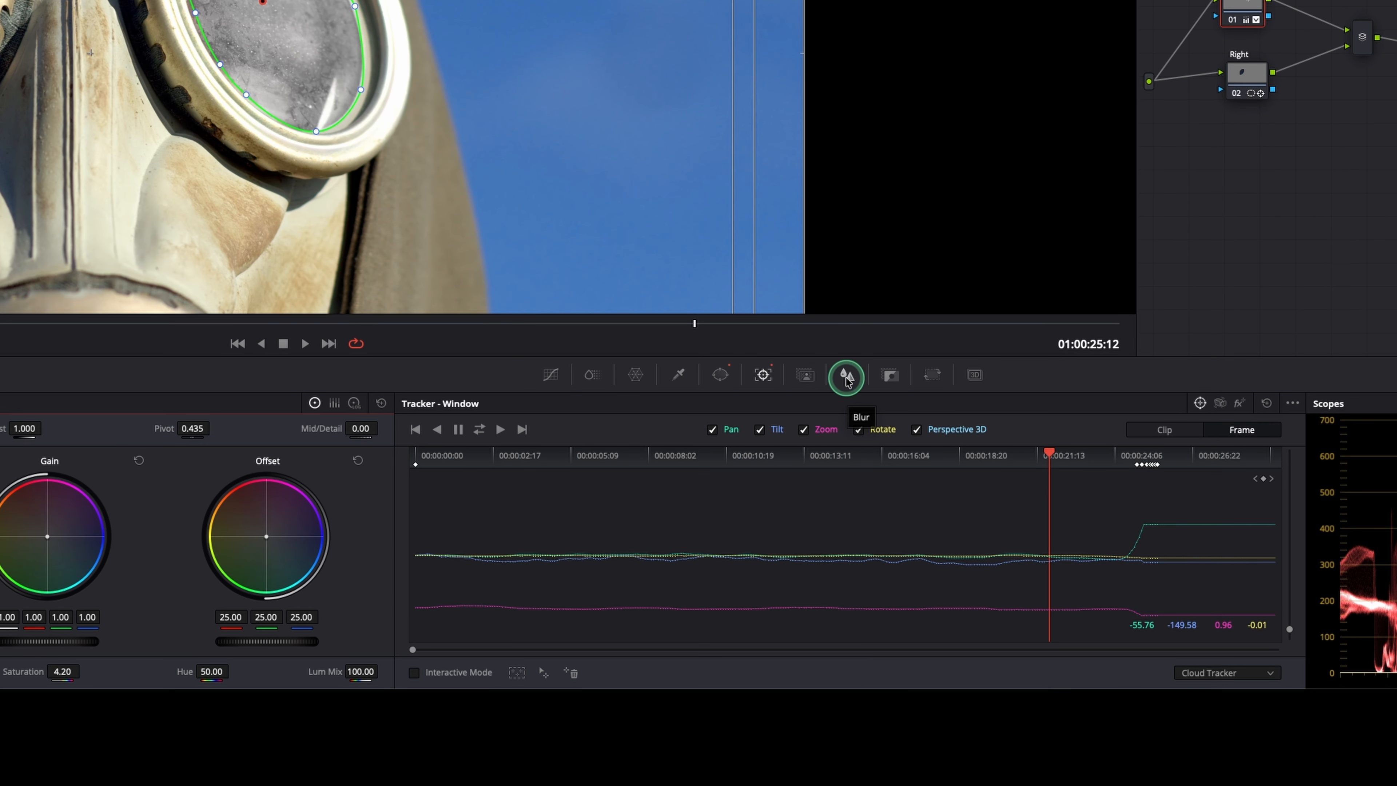
{"action": "left_click", "coordinate": [847, 378]}
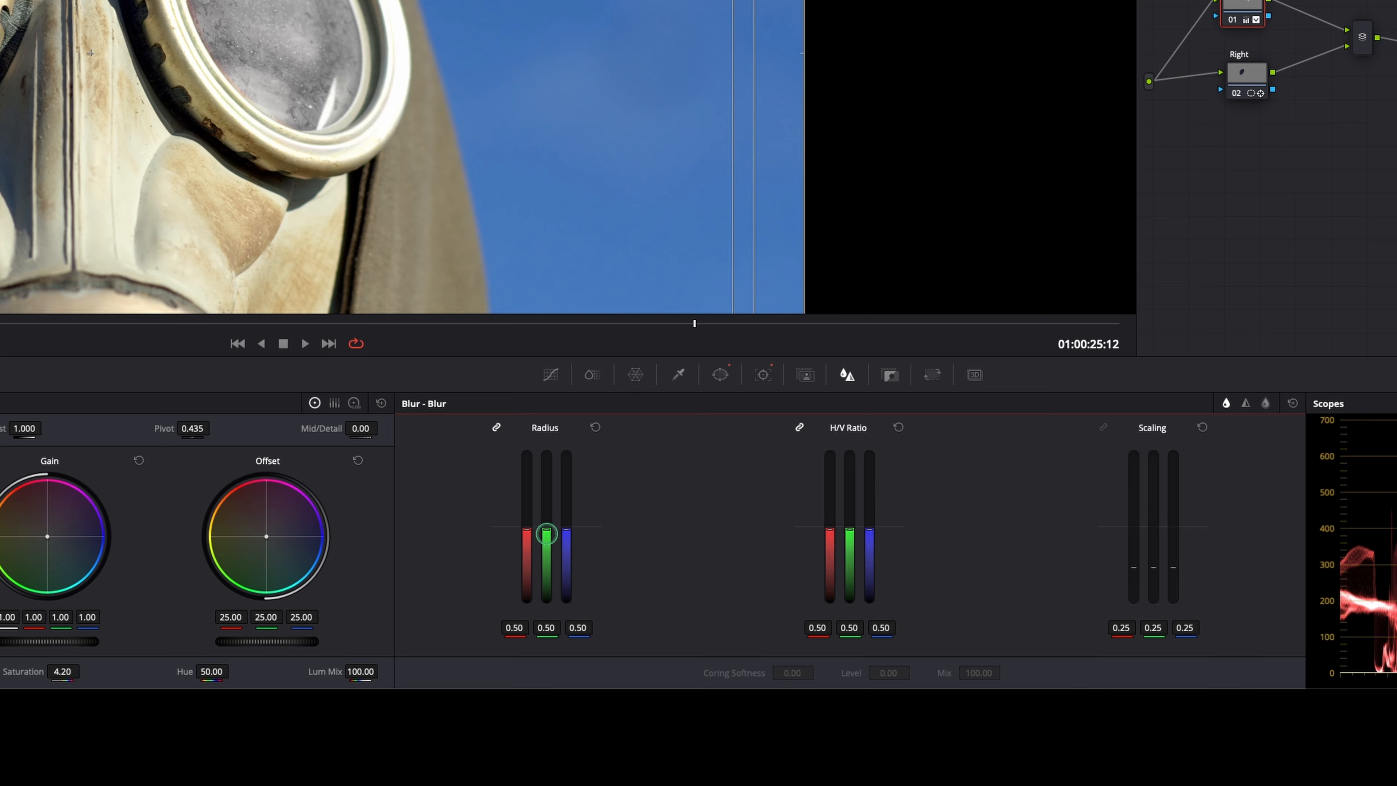
{"action": "left_click_drag", "start_coordinate": [546, 533], "coordinate": [546, 501]}
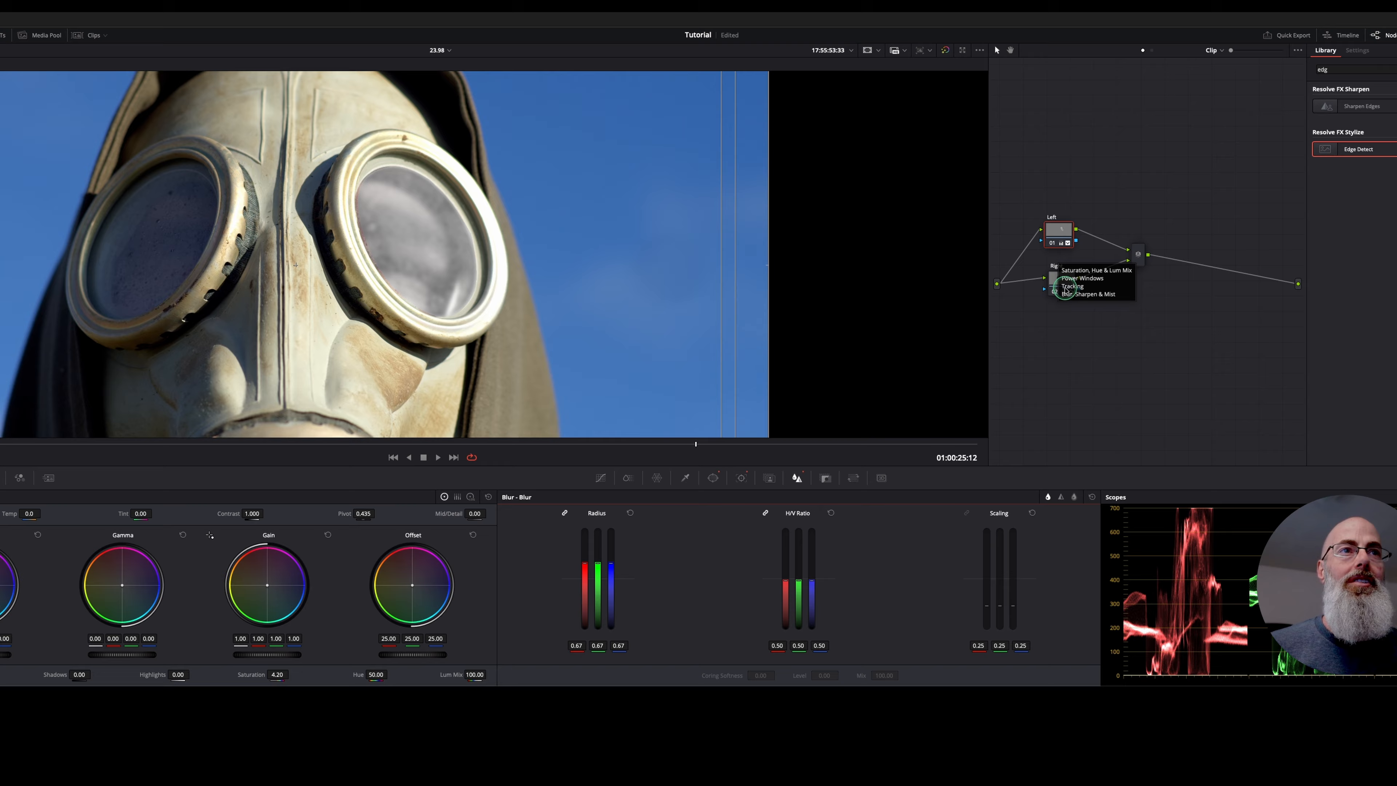
Step: Set the Right node's saturation to 15.60 and its blur radius to 0.70
{"action": "left_click", "coordinate": [1111, 223]}
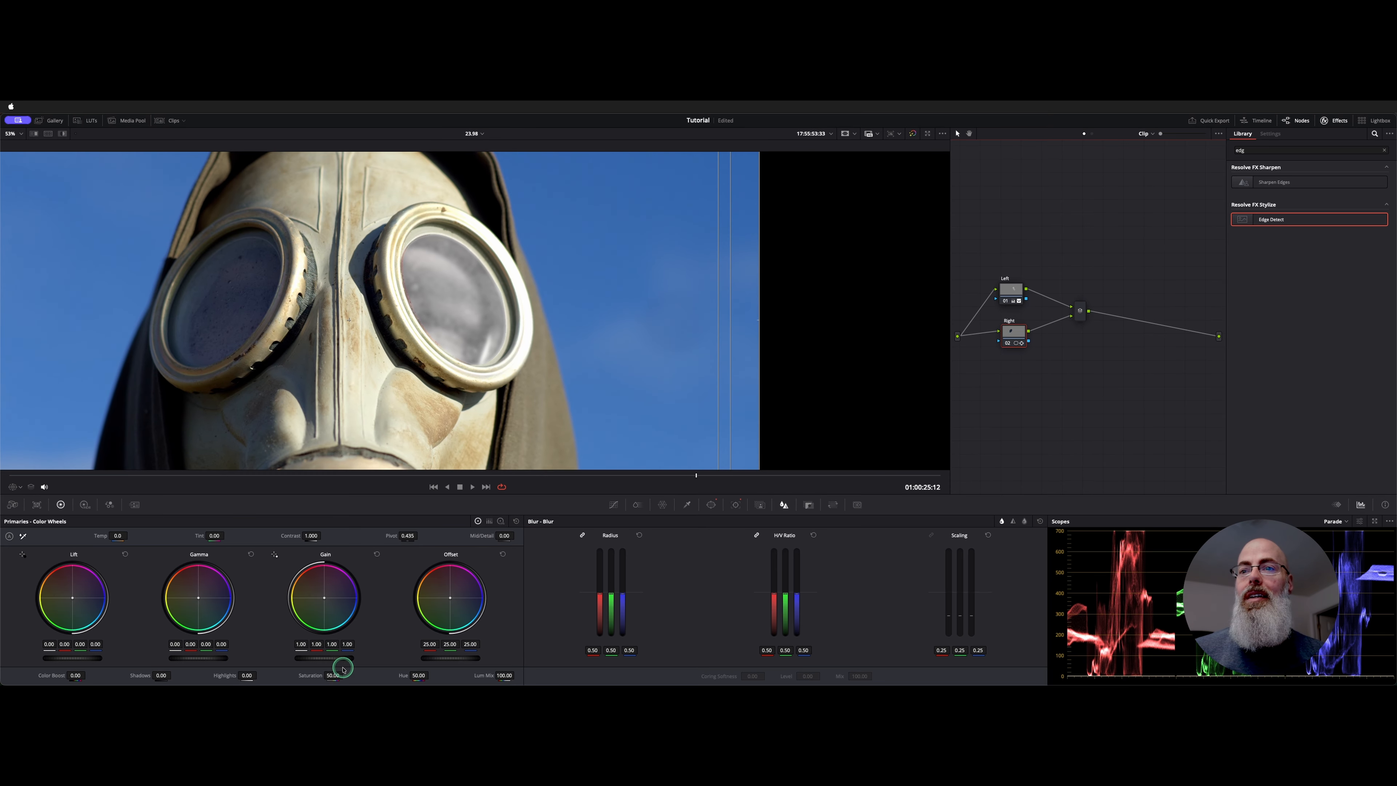
{"action": "left_click_drag", "start_coordinate": [337, 672], "coordinate": [334, 673]}
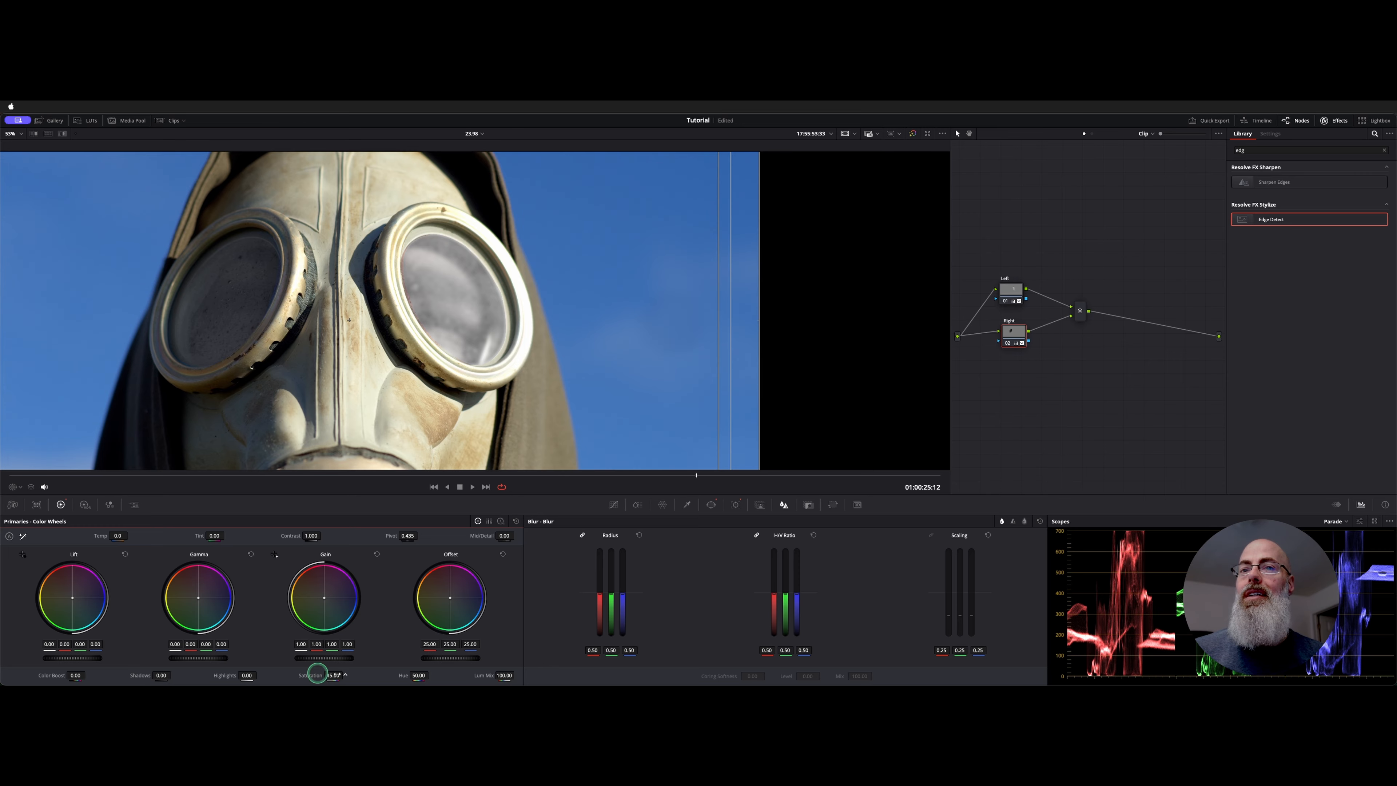
{"action": "left_click_drag", "start_coordinate": [605, 592], "coordinate": [611, 597]}
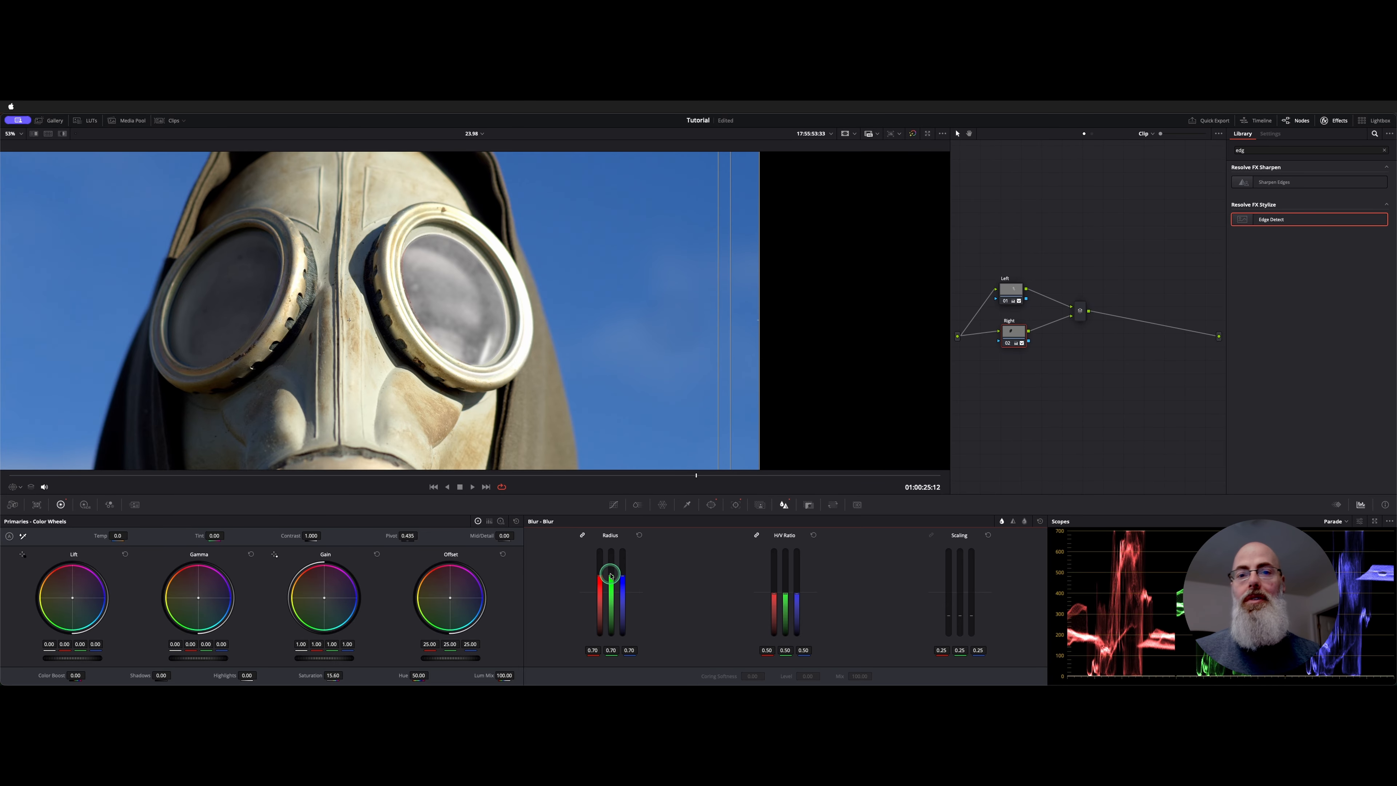
Step: Inspect the Left node's window edge in Highlight mode and set its outside softness to 0.44
{"action": "left_click", "coordinate": [1003, 289]}
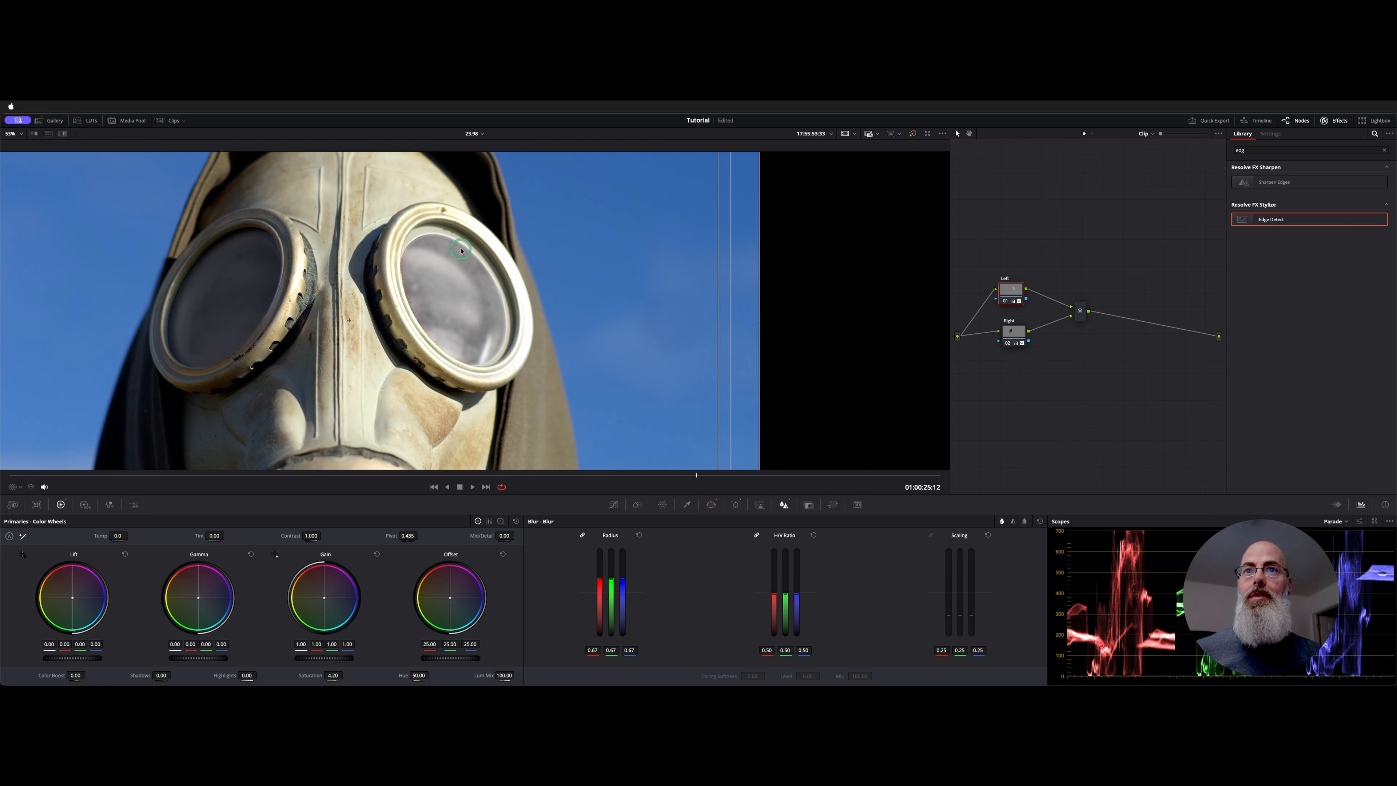
{"action": "left_click", "coordinate": [711, 505]}
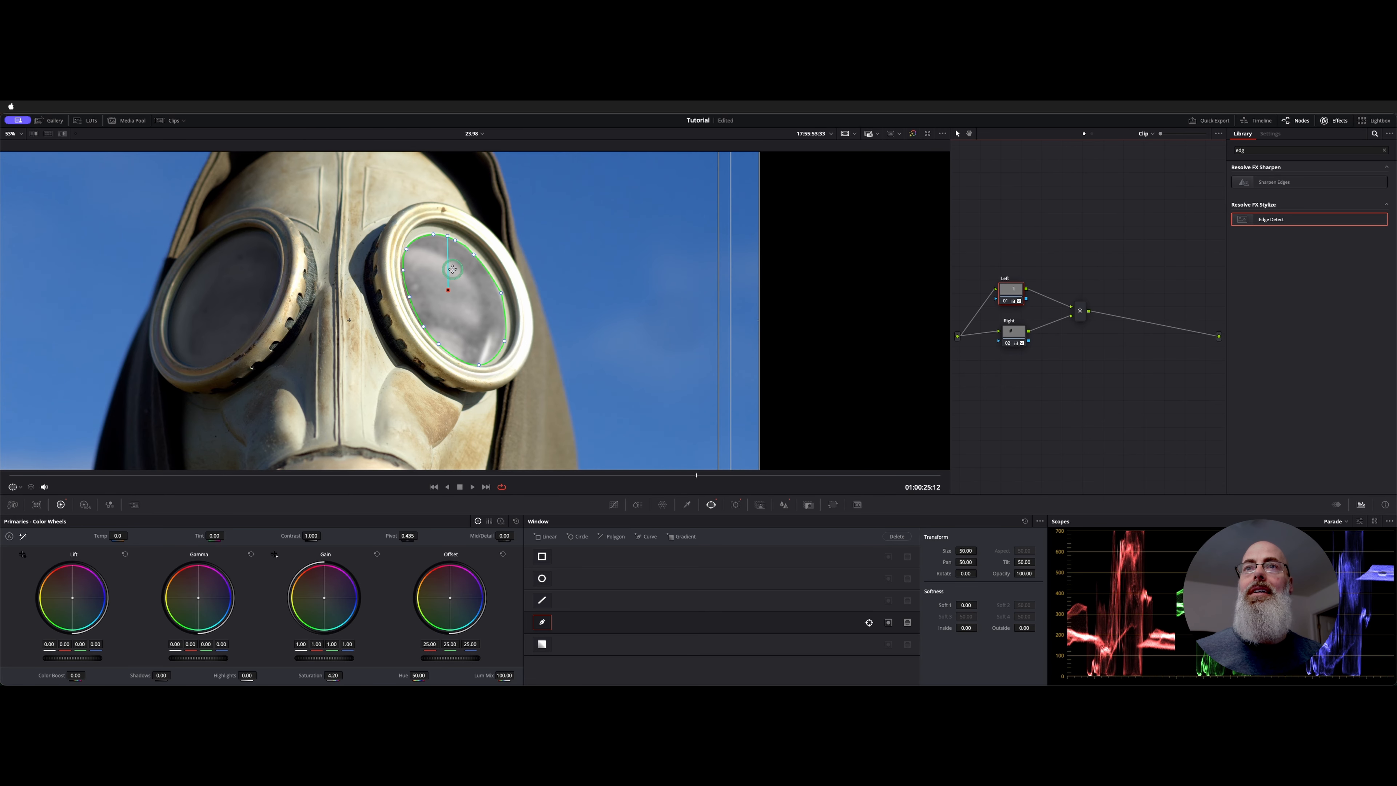
{"action": "key", "text": "shift+h"}
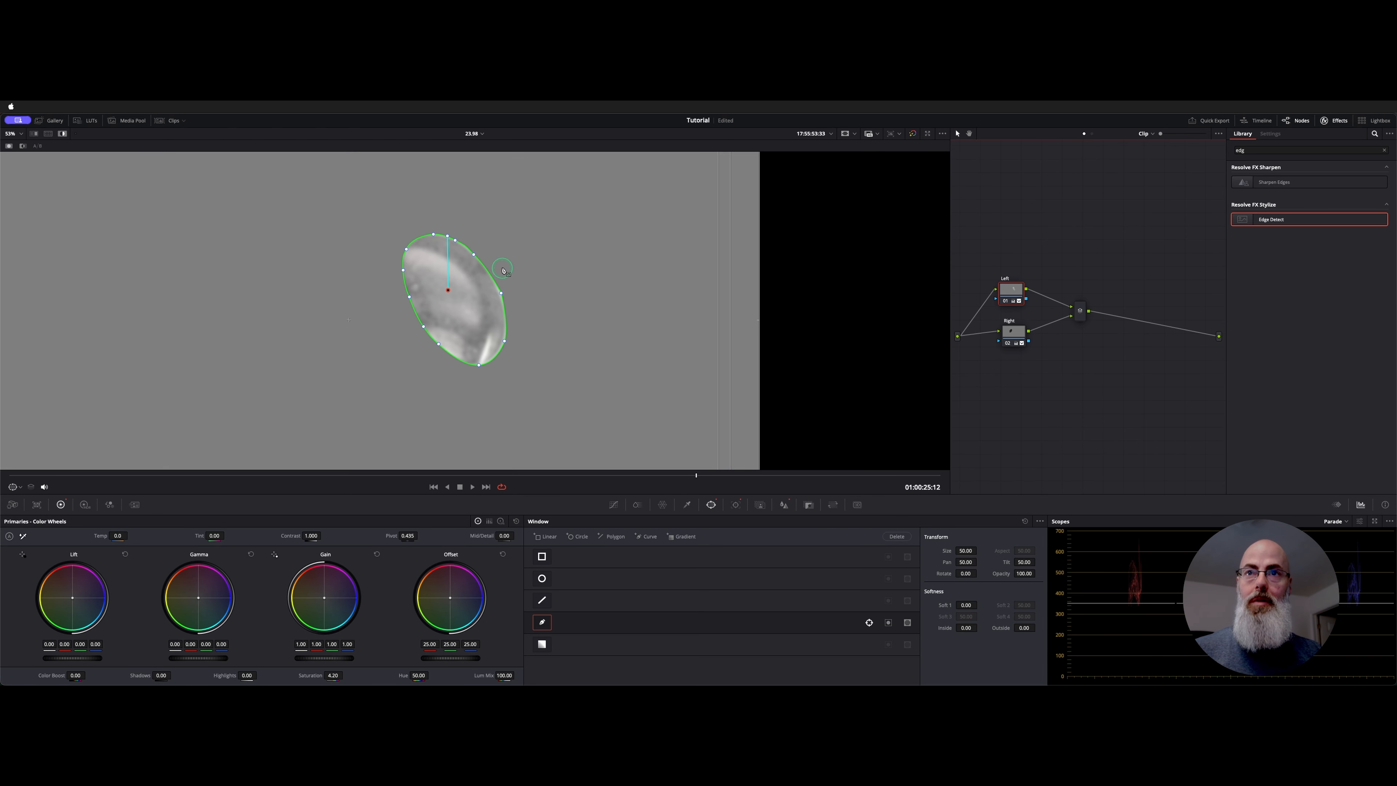
{"action": "key", "text": "shift+grave"}
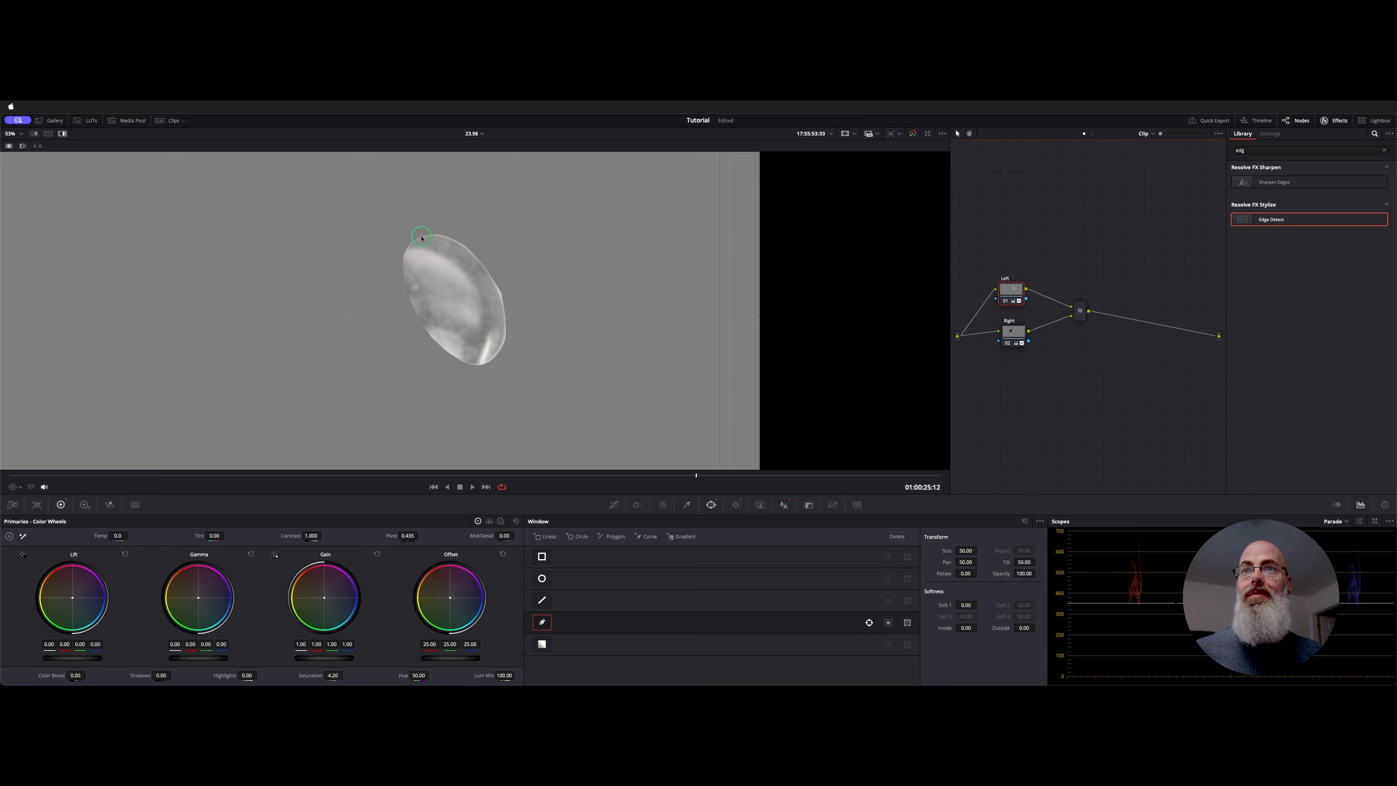
{"action": "left_click", "coordinate": [1022, 629]}
{"action": "mouse_move", "coordinate": [1022, 627]}
{"action": "left_mouse_down"}
{"action": "mouse_move", "coordinate": [1043, 626]}
{"action": "mouse_move", "coordinate": [1022, 627]}
{"action": "left_mouse_up"}
{"action": "key", "text": "shift+h"}
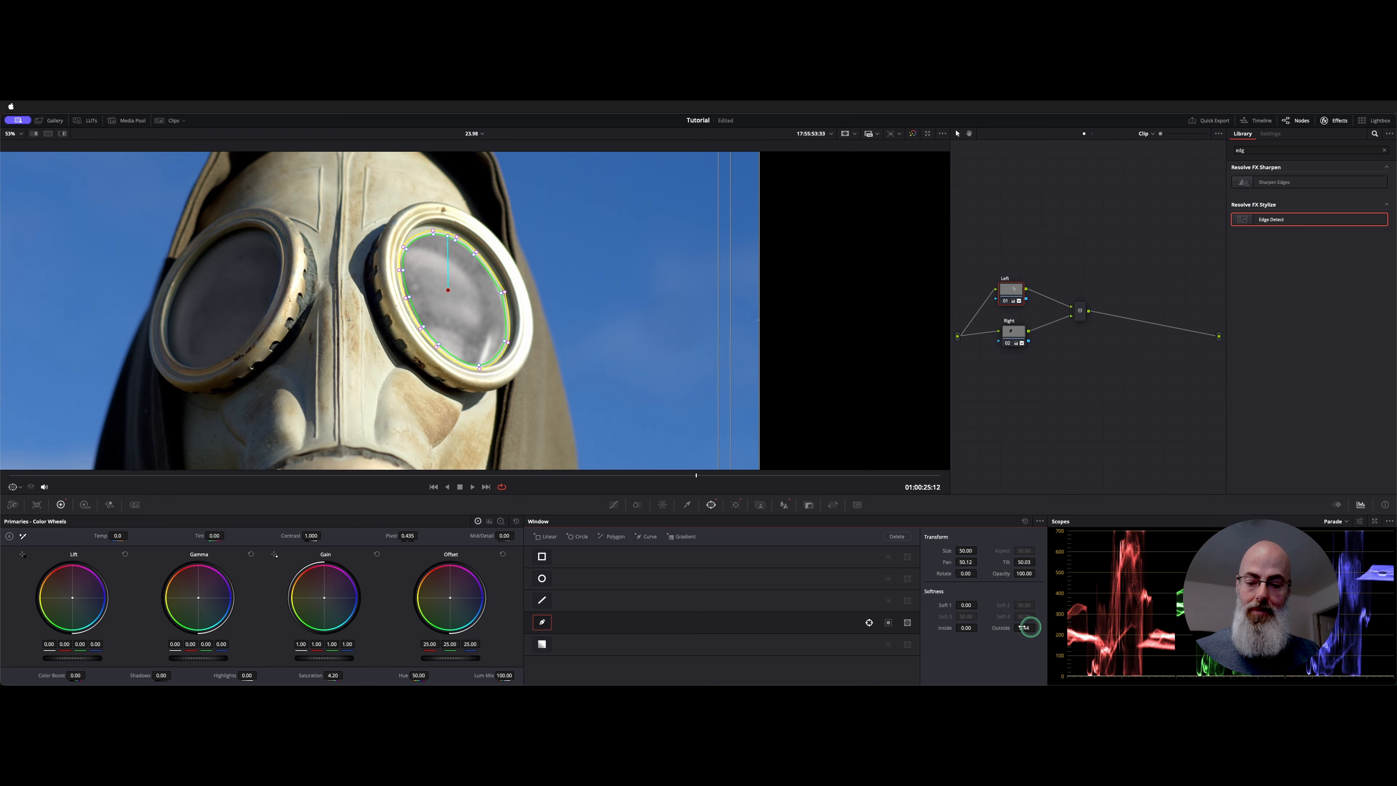
{"action": "key", "text": "shift+`"}
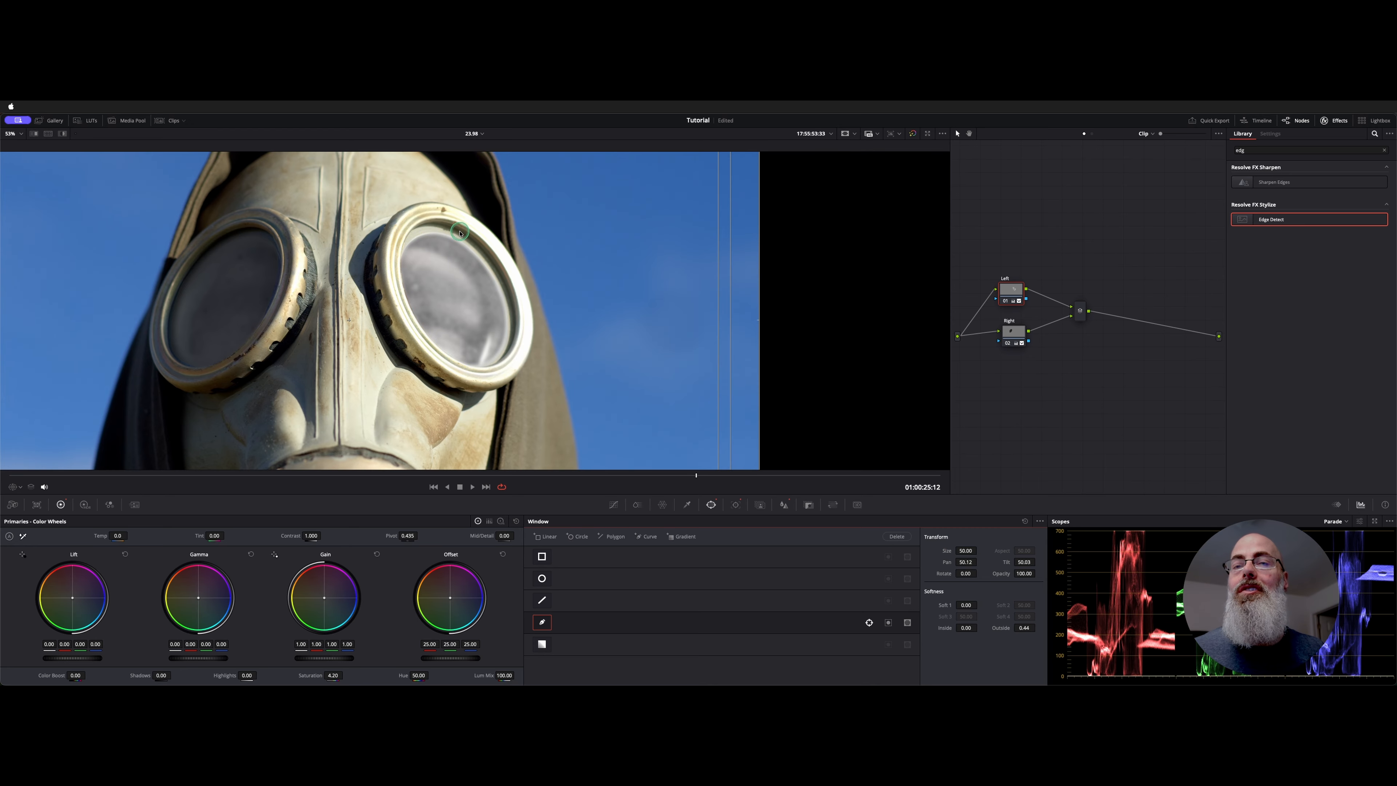
Step: Enlarge the Left node's window to size 50.18 and set its outside softness to 1.30, judging the lens edge up close
{"action": "scroll", "coordinate": [512, 337], "scroll_direction": "up", "scroll_amount": 3}
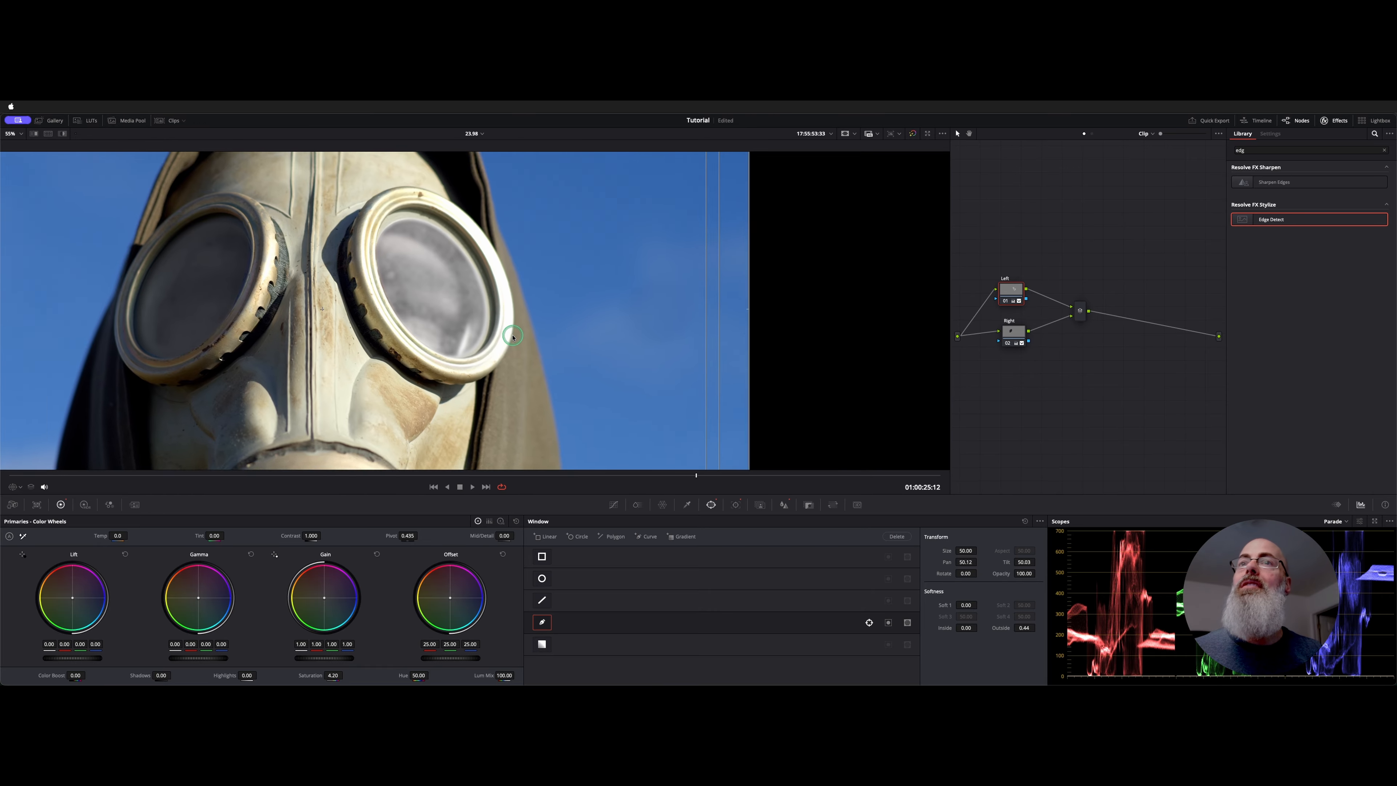
{"action": "scroll", "coordinate": [512, 336], "scroll_direction": "up", "scroll_amount": 8}
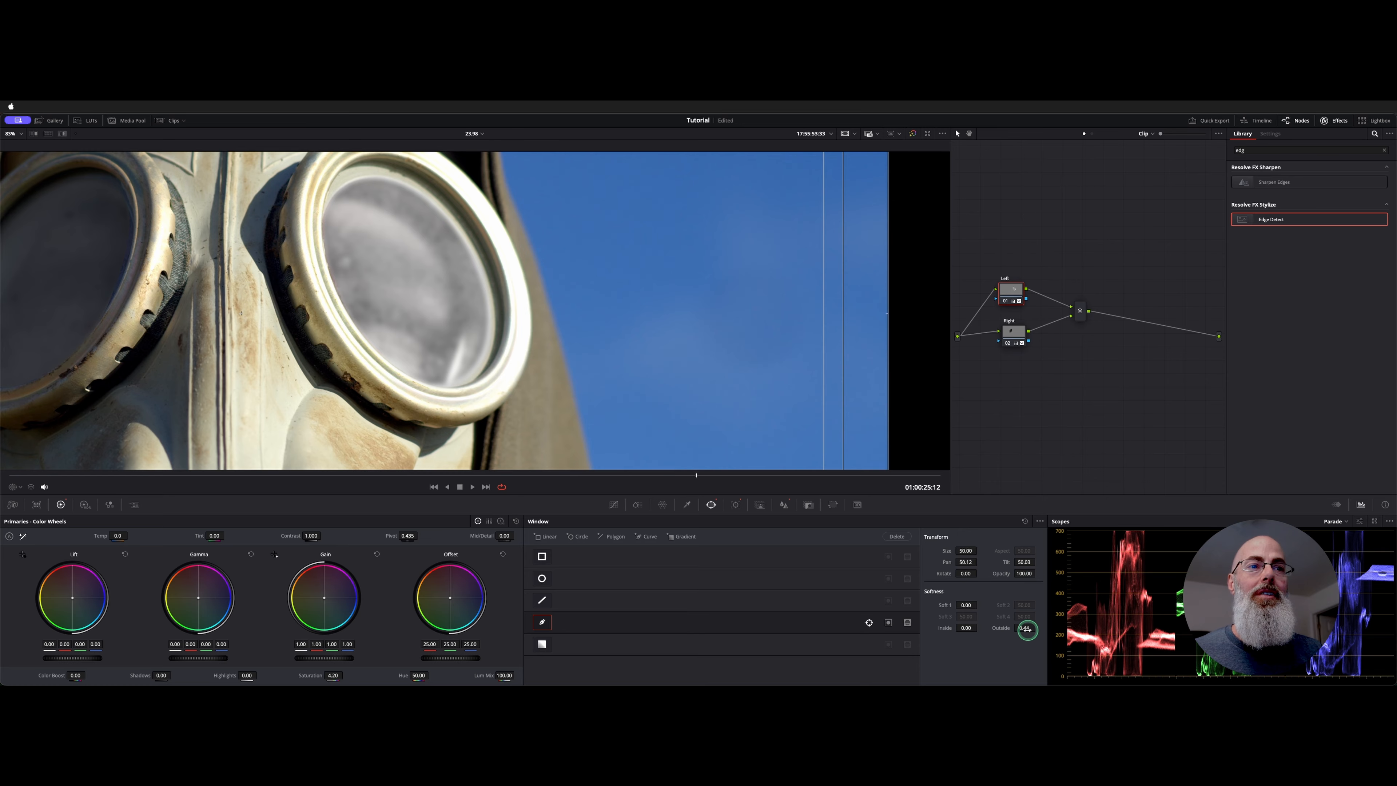
{"action": "left_click_drag", "start_coordinate": [1027, 629], "coordinate": [1009, 627]}
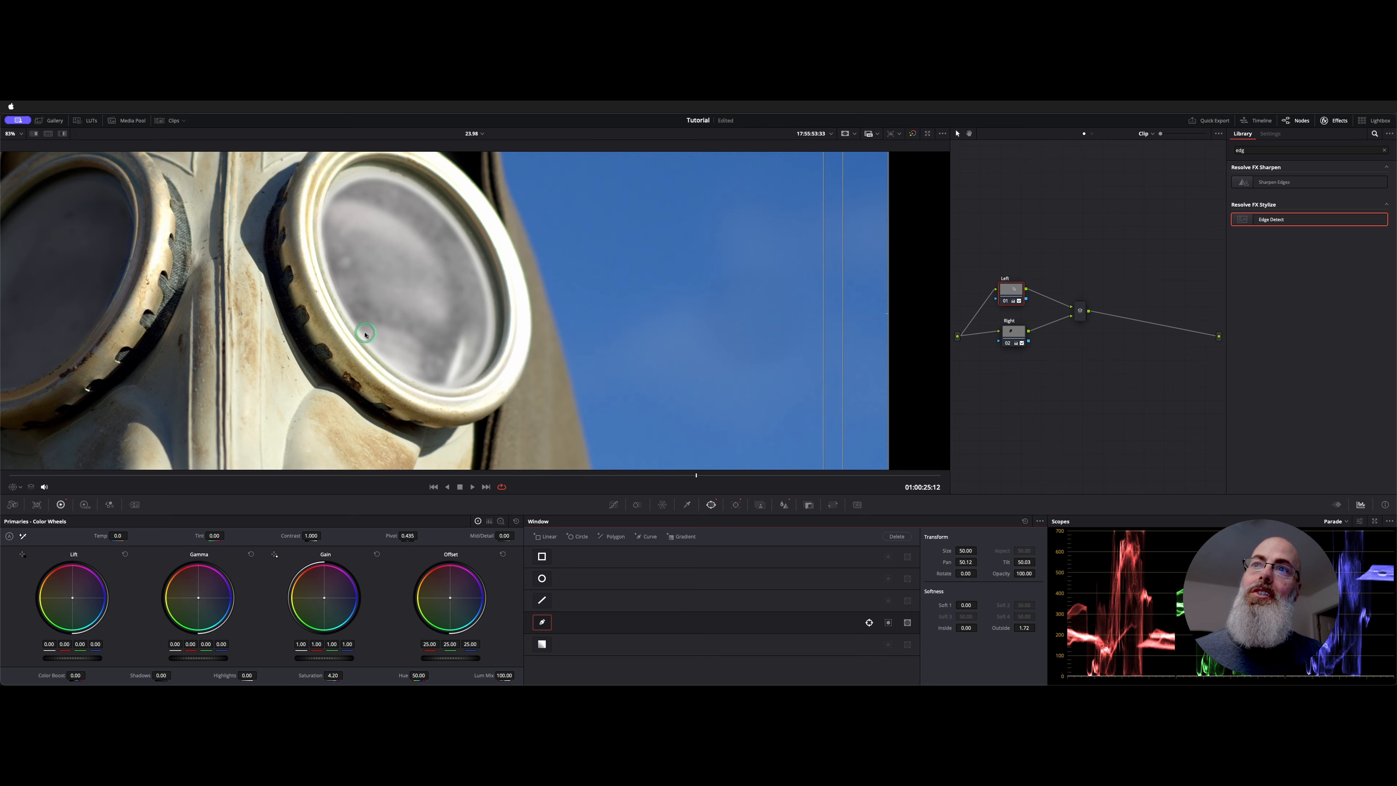
{"action": "key", "text": "shift+grave"}
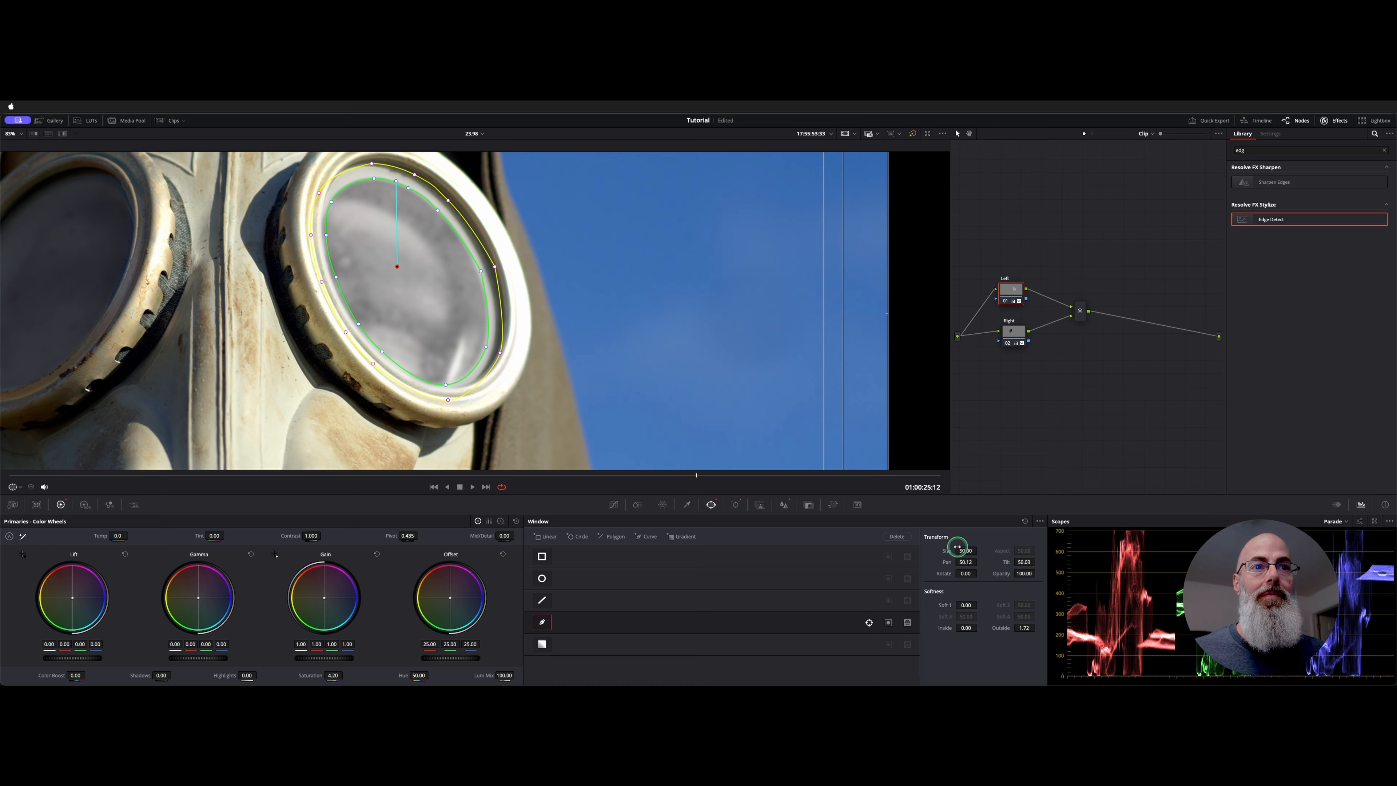
{"action": "mouse_move", "coordinate": [964, 550]}
{"action": "left_mouse_down"}
{"action": "mouse_move", "coordinate": [979, 549]}
{"action": "mouse_move", "coordinate": [965, 549]}
{"action": "left_mouse_up"}
{"action": "left_click", "coordinate": [1024, 632]}
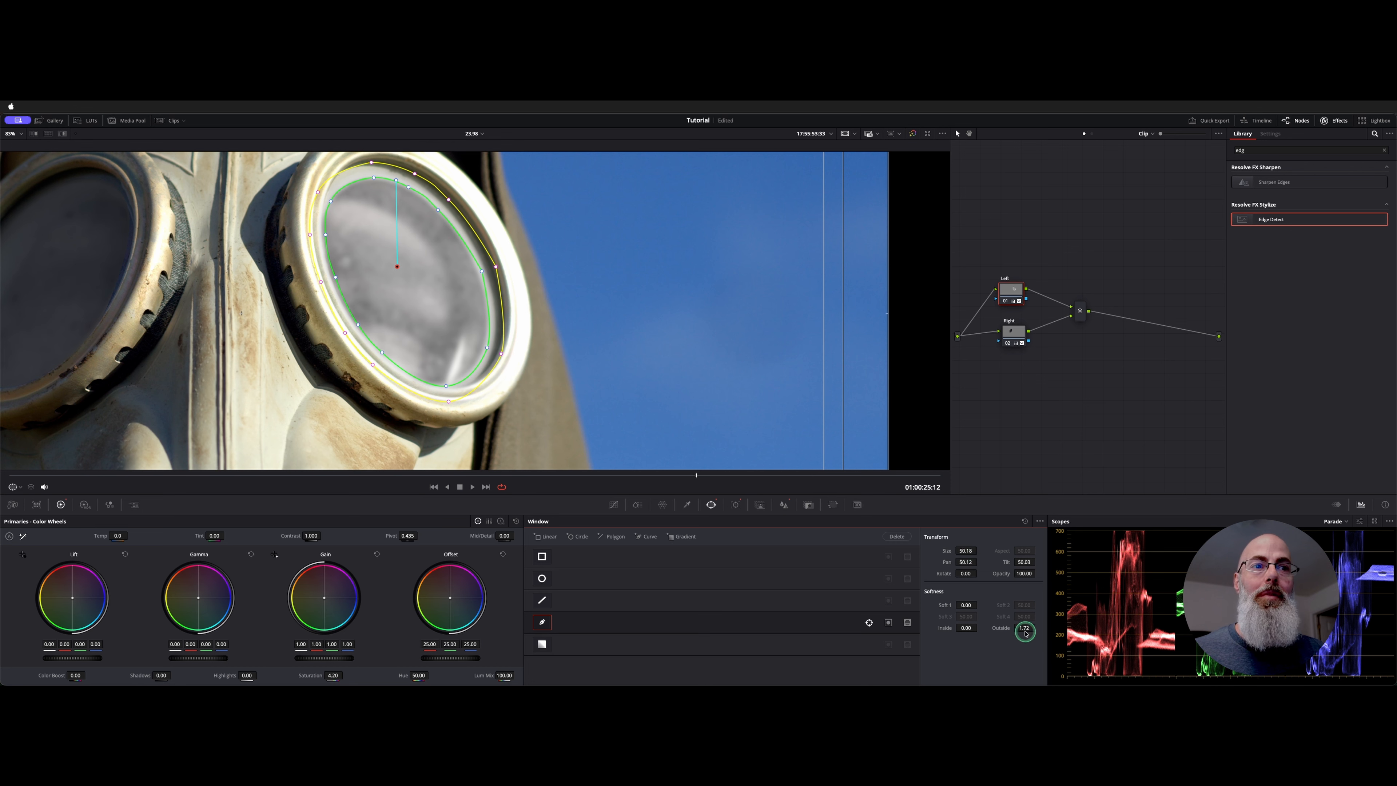
{"action": "left_click_drag", "start_coordinate": [1030, 628], "coordinate": [1020, 628]}
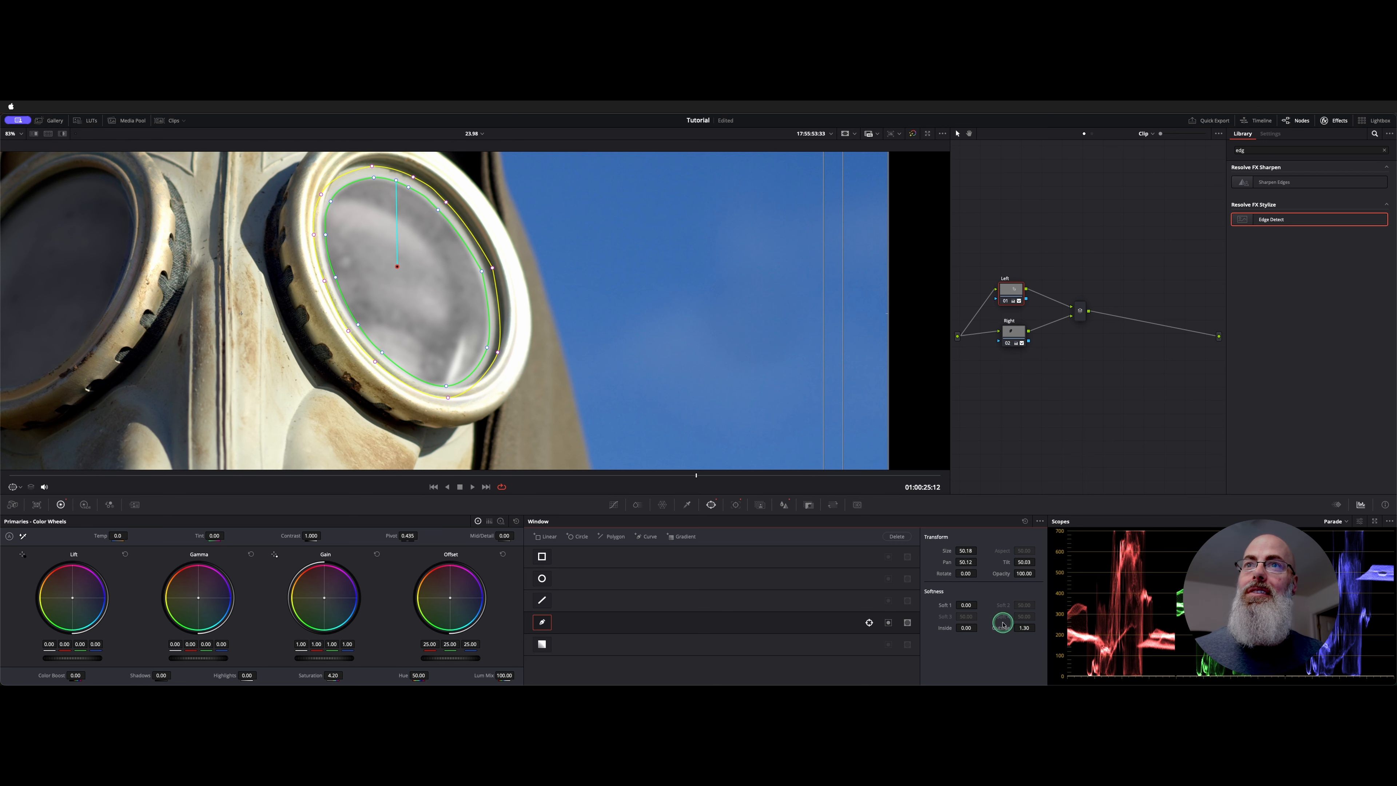
{"action": "scroll", "coordinate": [576, 424], "scroll_direction": "left", "scroll_amount": 10}
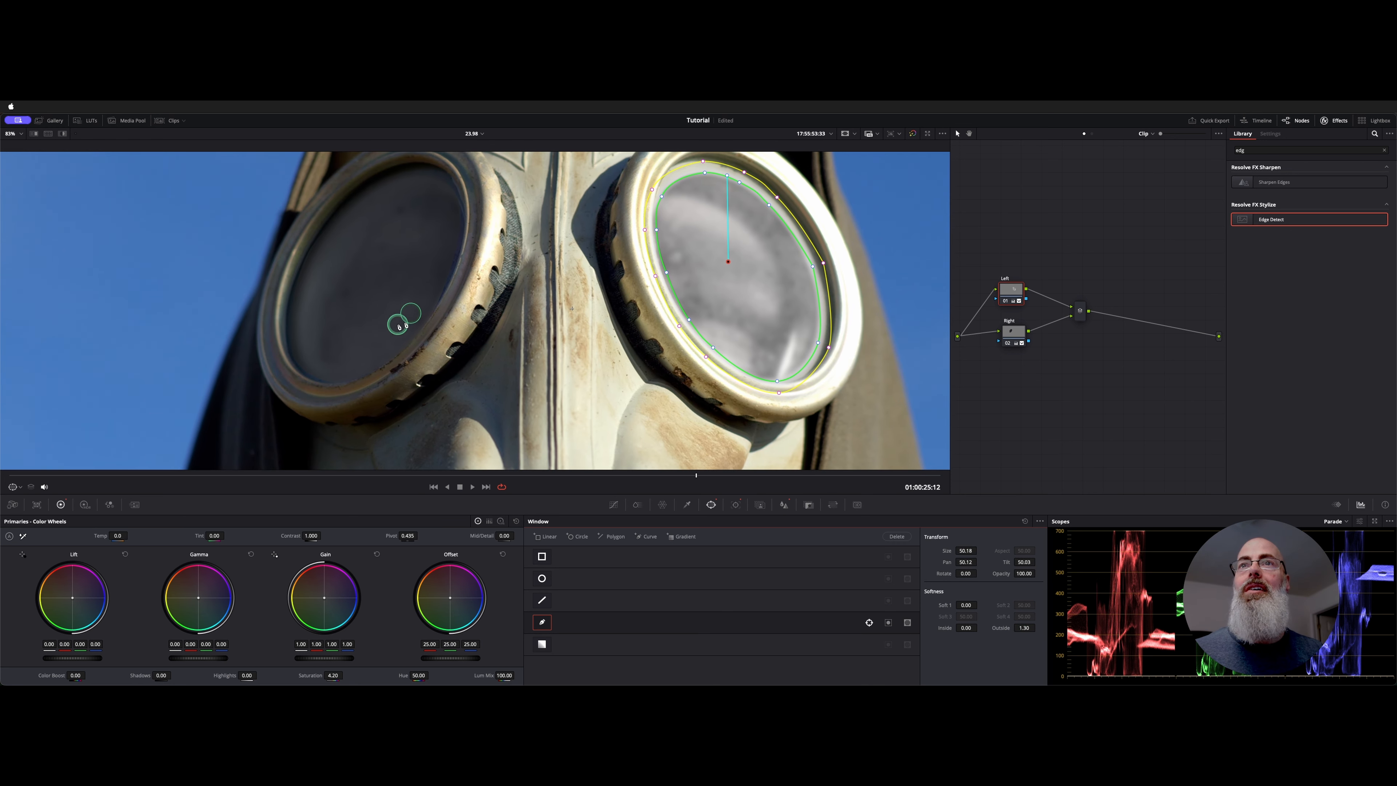
Step: Soften the outside edge of the Right node's window to blend it into the lens rim
{"action": "left_click", "coordinate": [1015, 335]}
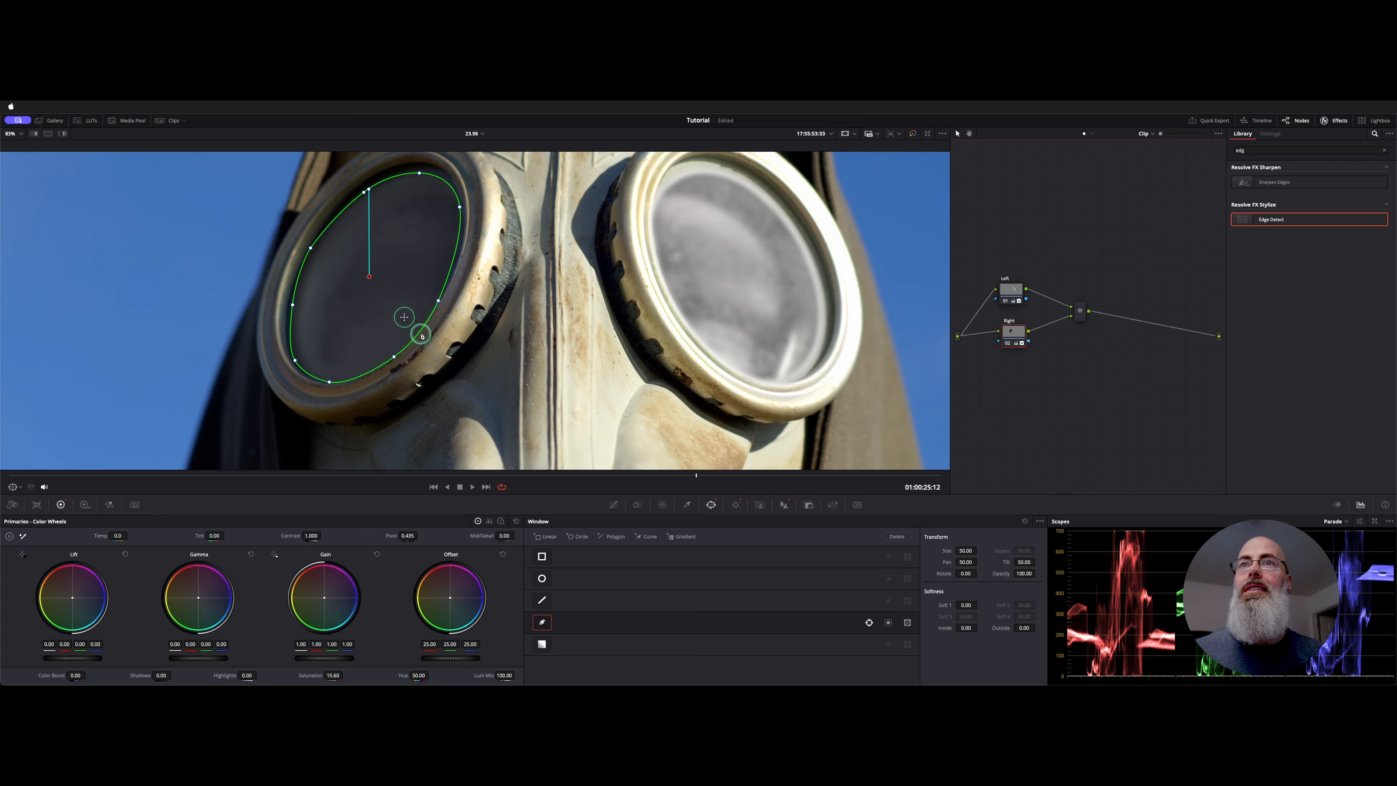
{"action": "left_click_drag", "start_coordinate": [1024, 626], "coordinate": [1037, 627]}
{"action": "key", "text": "shift+z"}
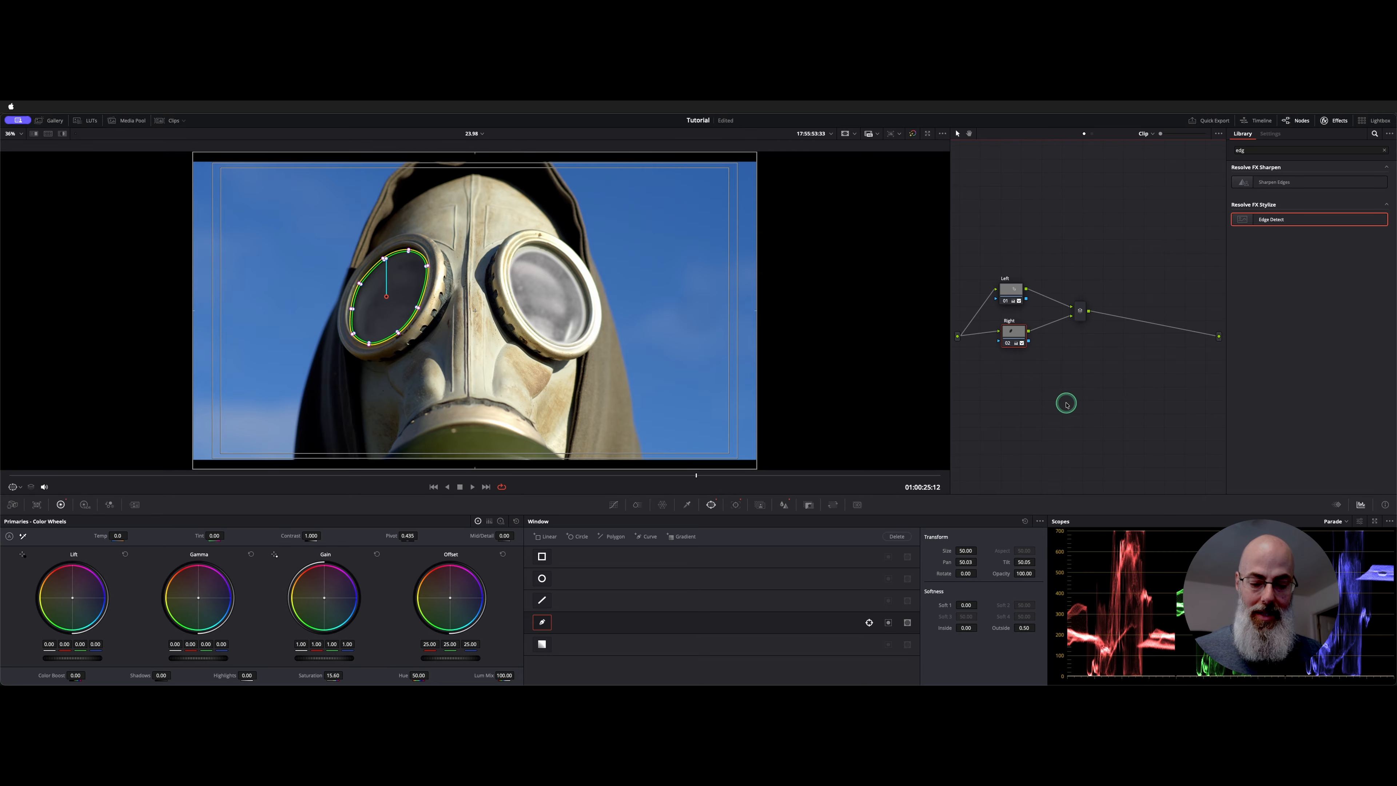
Step: Play the clip full screen from near its start to review both treated lenses
{"action": "key", "text": "super+f"}
{"action": "key", "text": "space"}
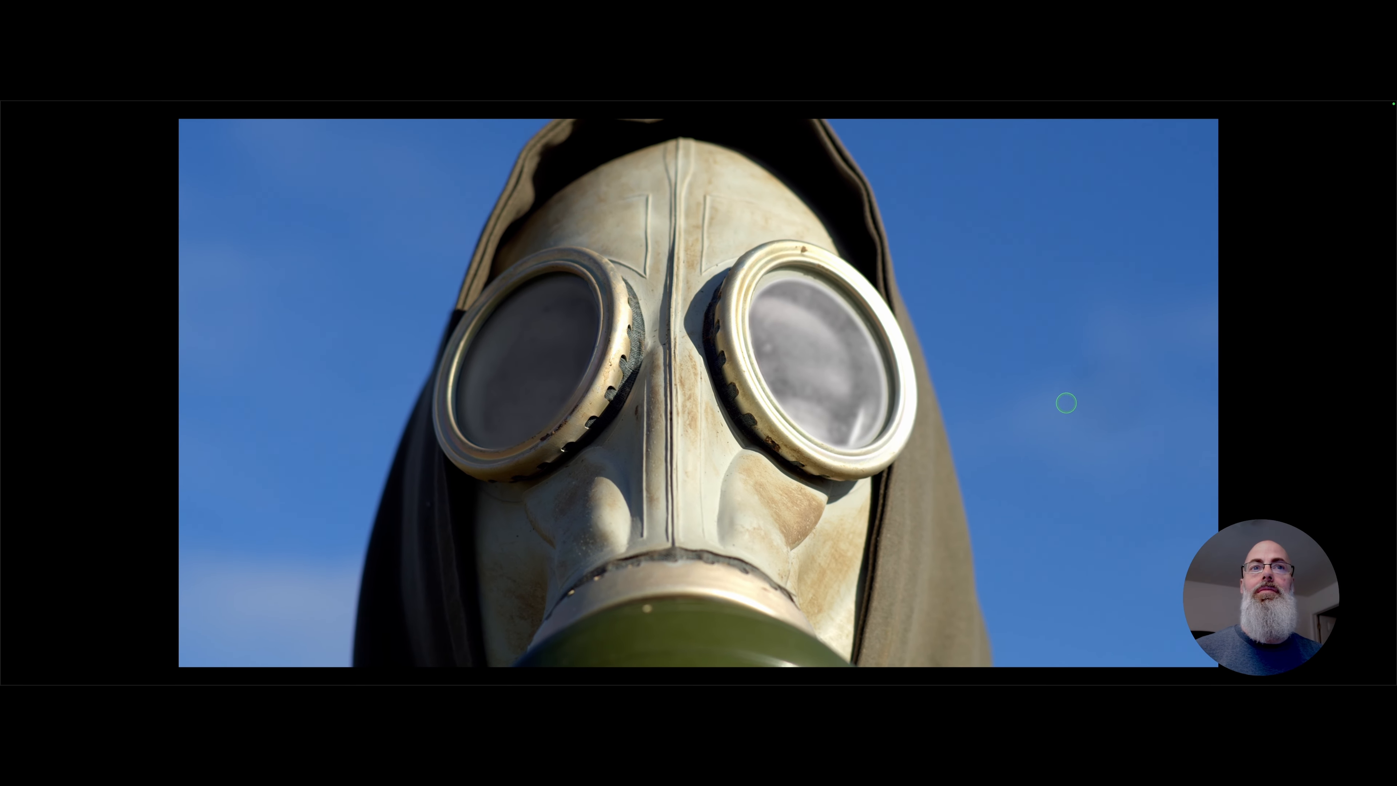
{"action": "key", "text": "space"}
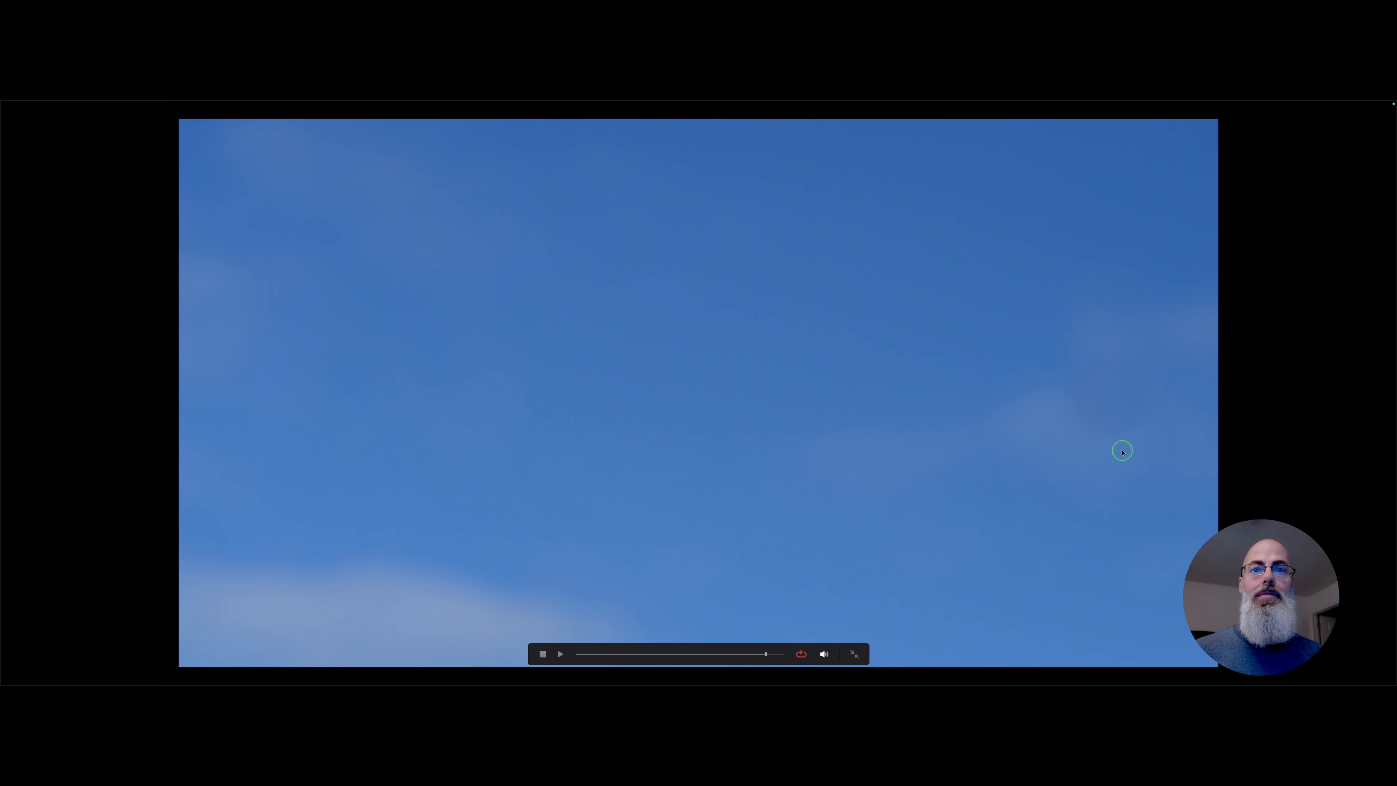
{"action": "left_click", "coordinate": [583, 653]}
{"action": "key", "text": "space"}
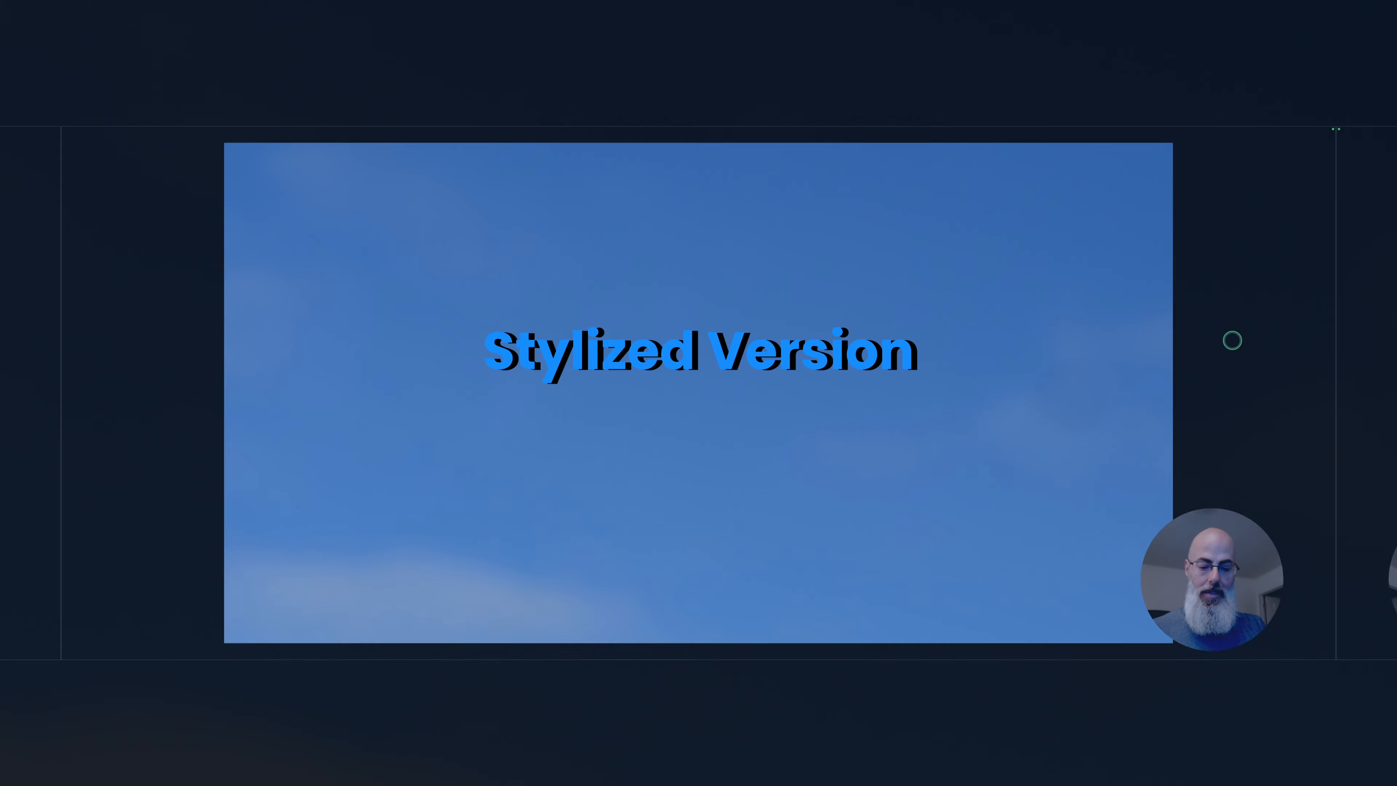
{"action": "key", "text": "Escape"}
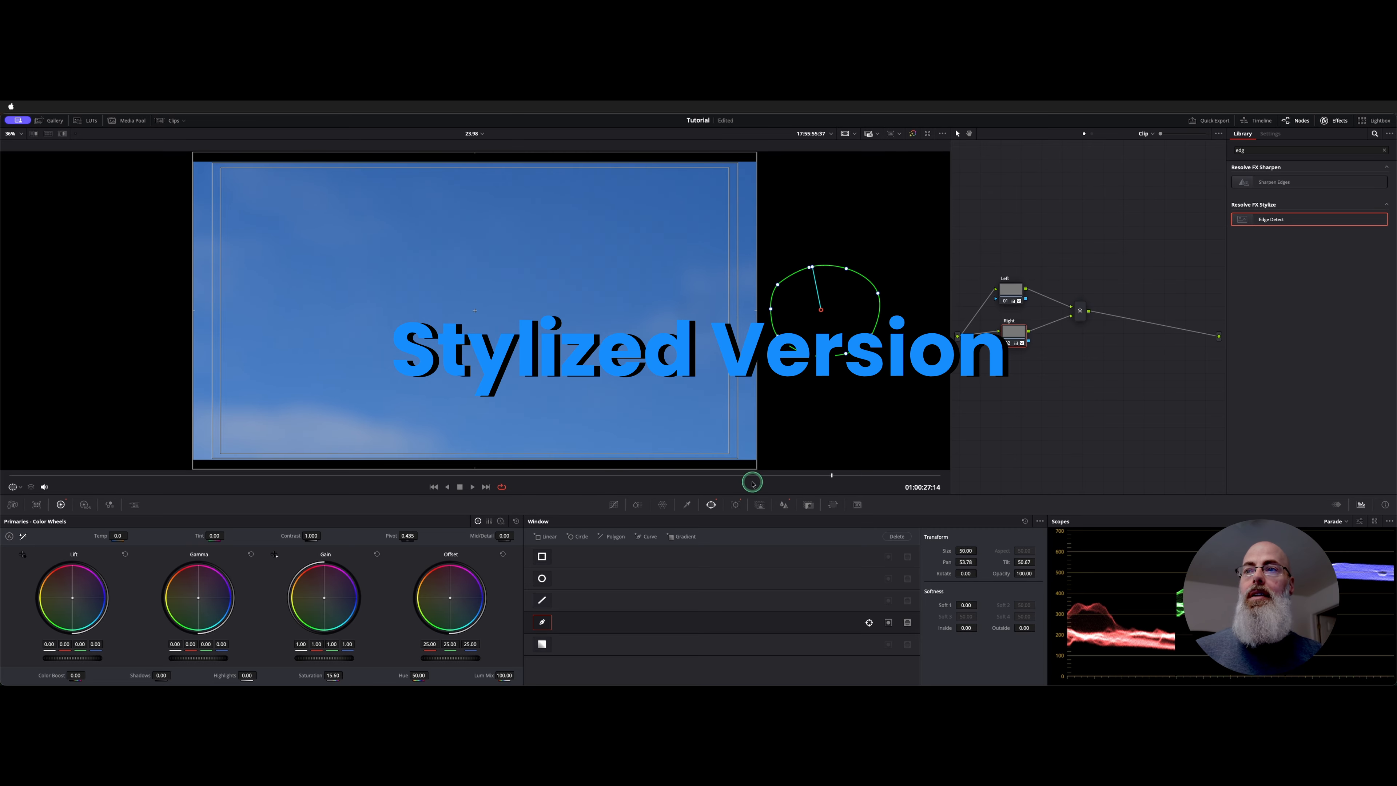
Step: Review the stylized gas mask clip full screen, comparing it with all grades bypassed and enabled and playing it back
{"action": "left_click", "coordinate": [591, 474]}
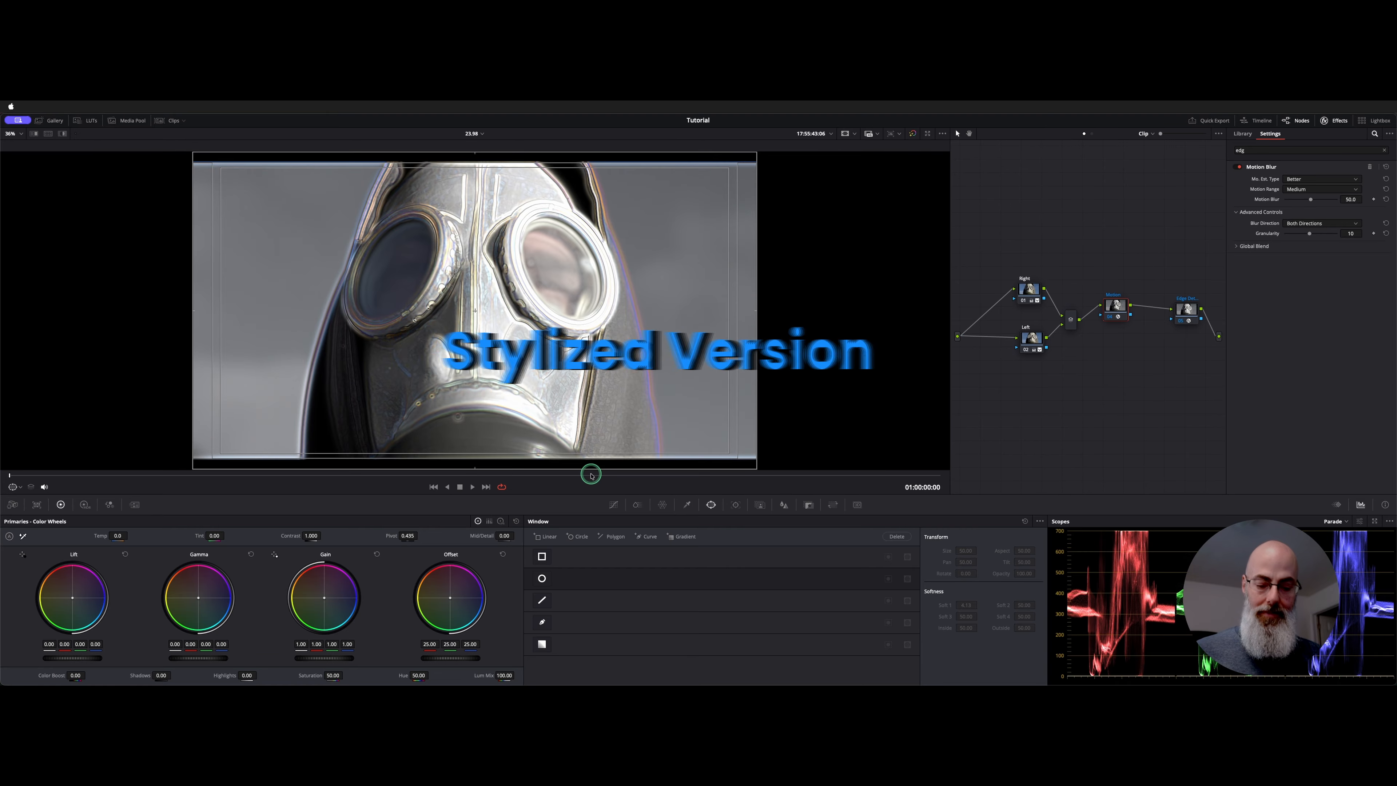
{"action": "key", "text": "super+f"}
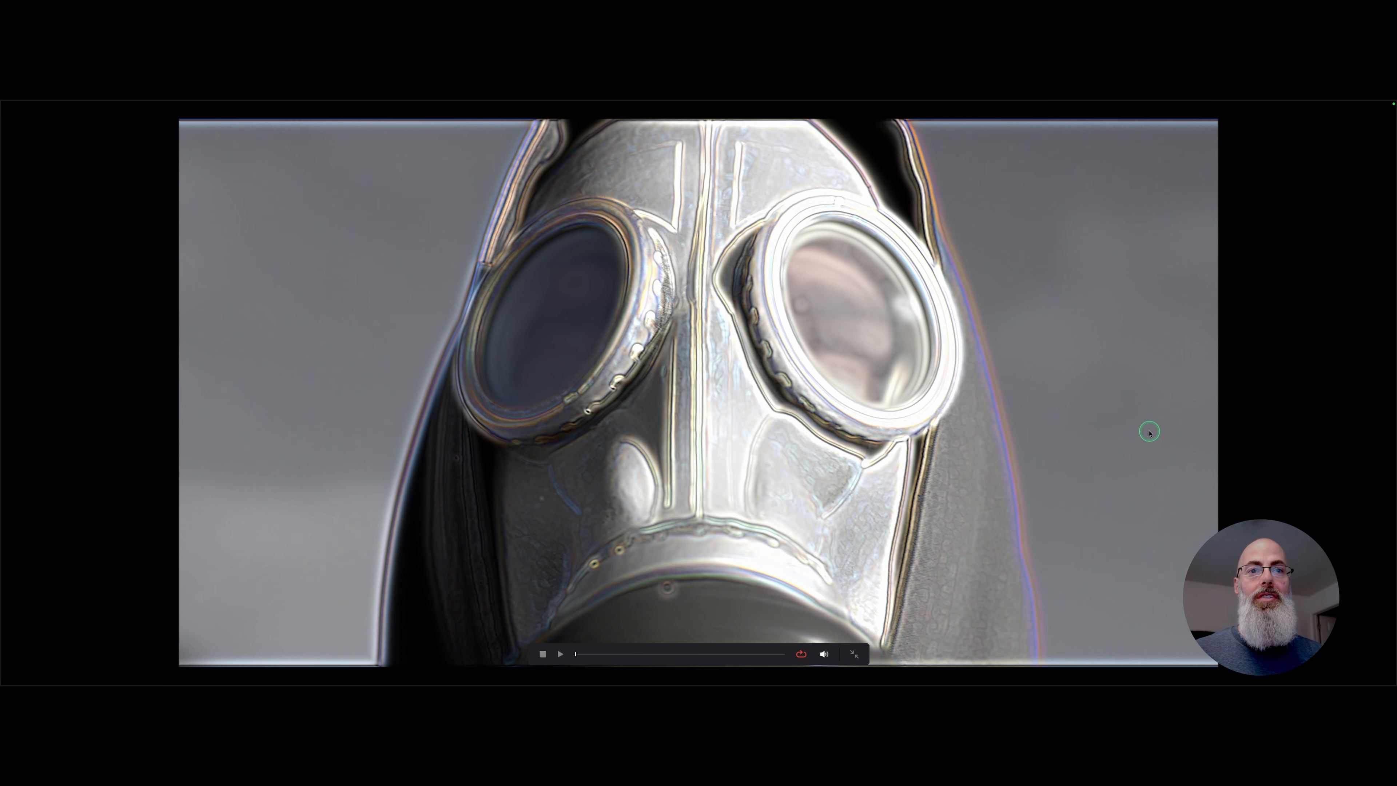
{"action": "key", "text": "shift+d"}
{"action": "key", "text": "shift+d"}
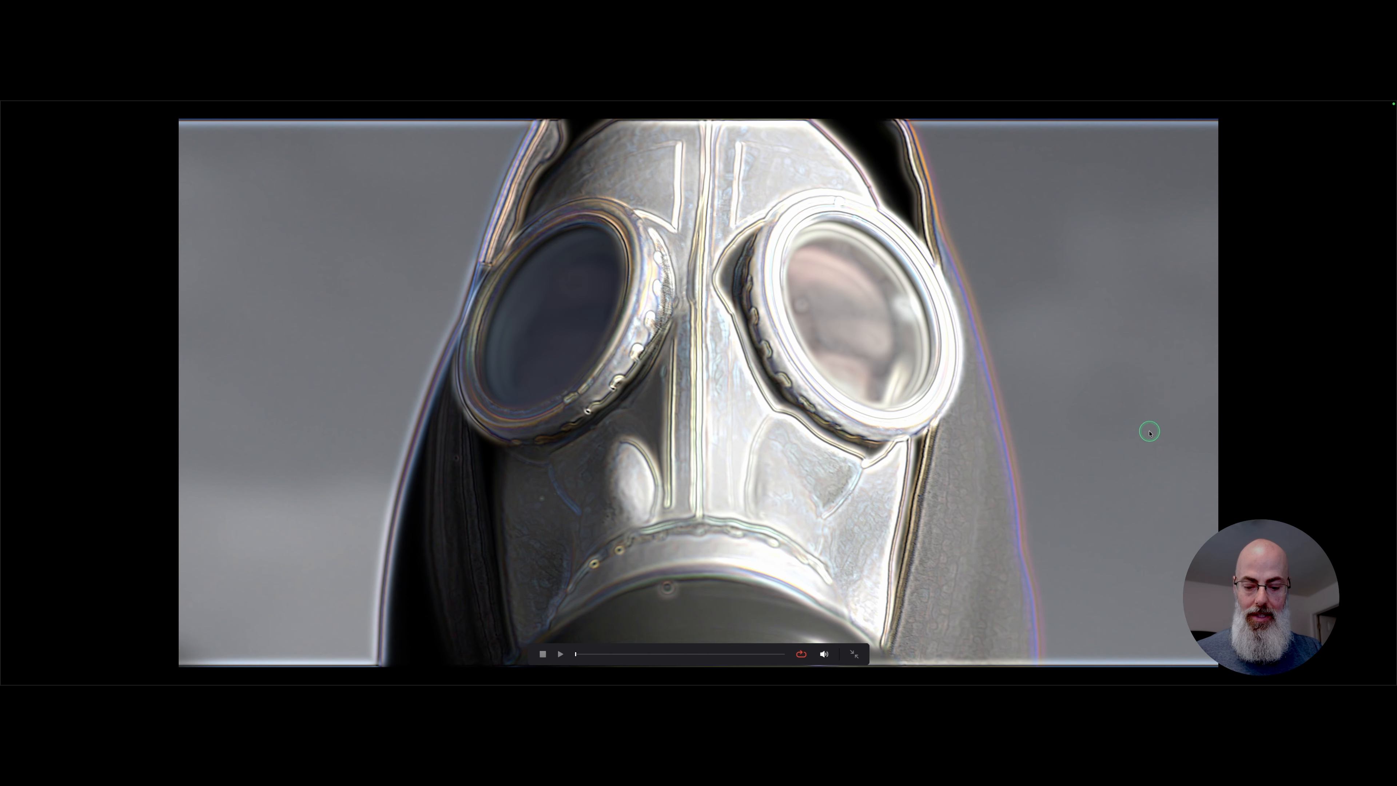
{"action": "key", "text": "space"}
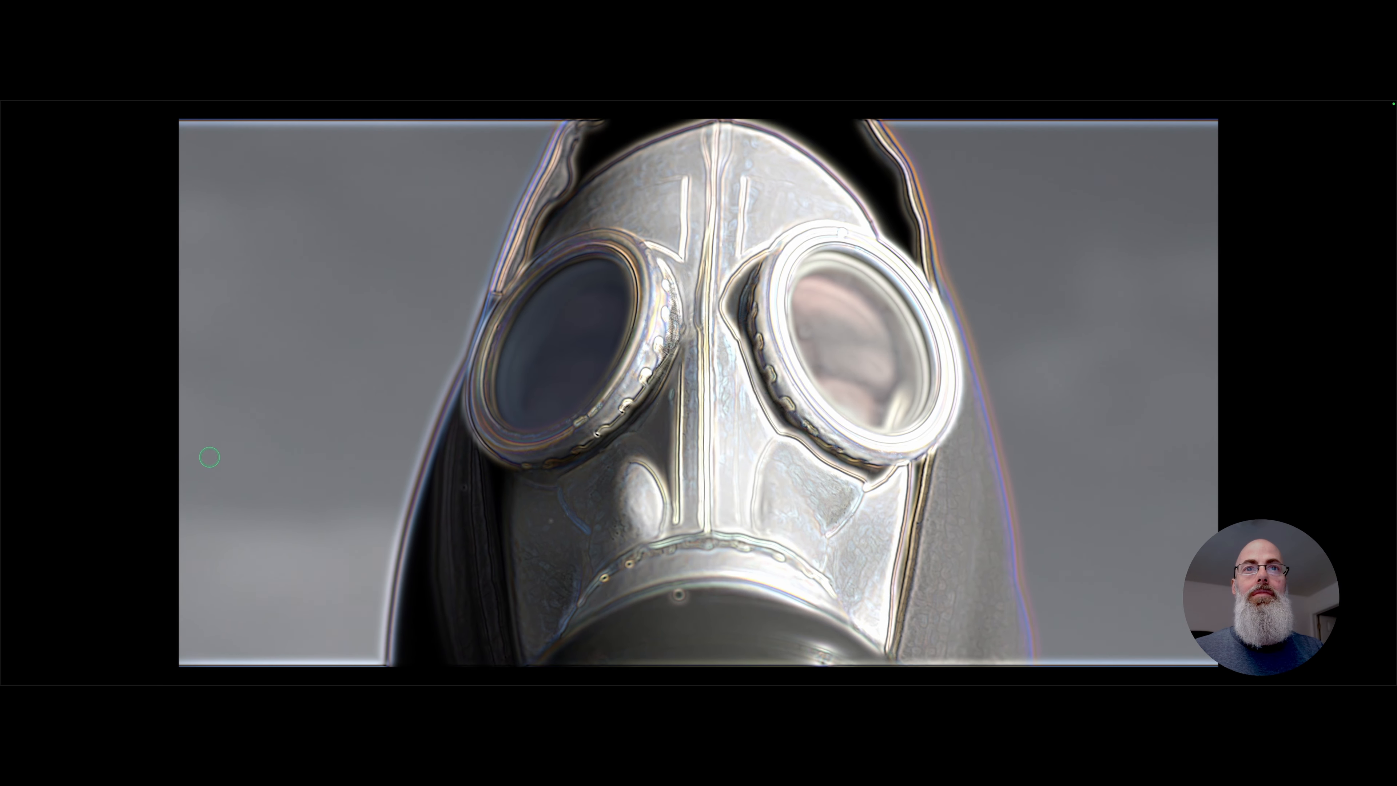
{"action": "key", "text": "Escape"}
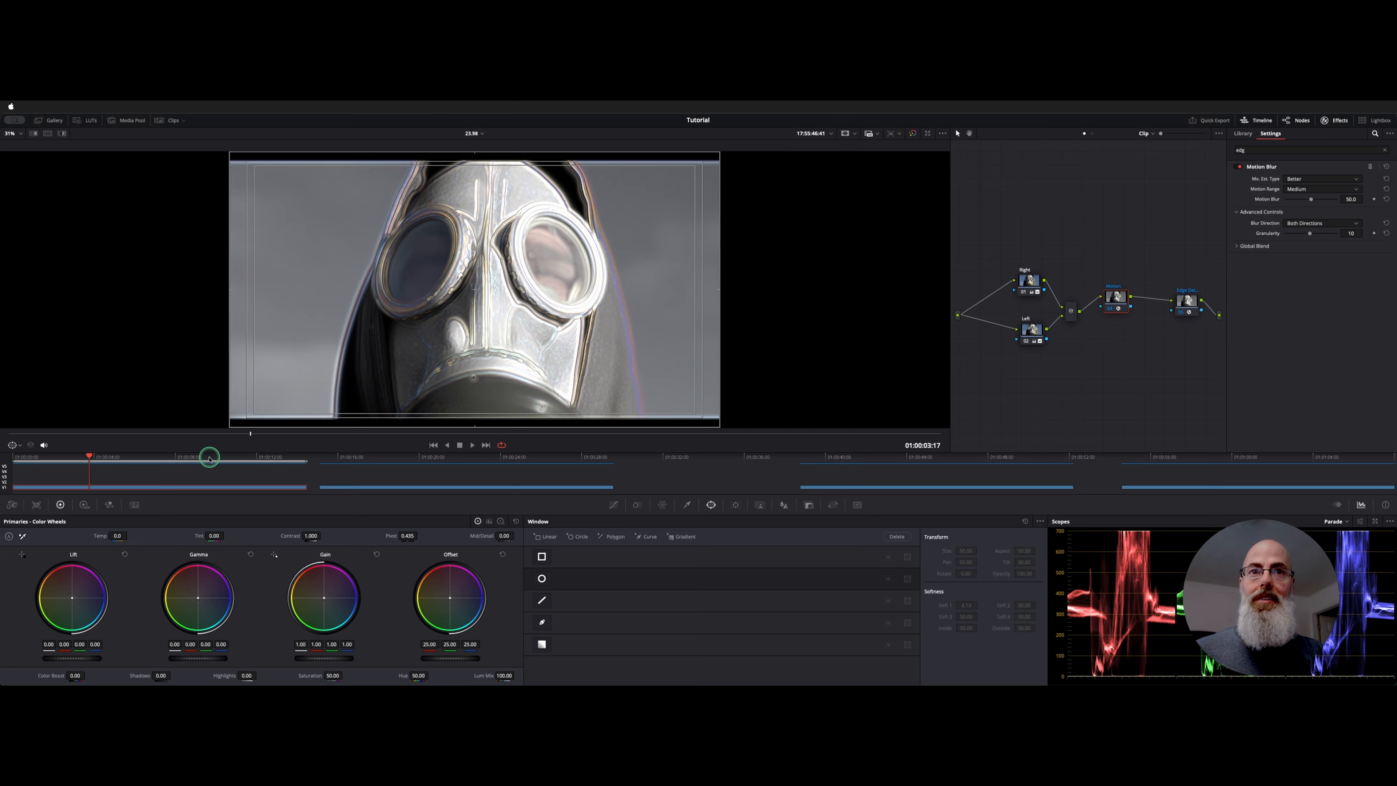
Step: Toggle the mask inversion on the Right and Left nodes to compare which areas the windows affect
{"action": "left_click", "coordinate": [1042, 280]}
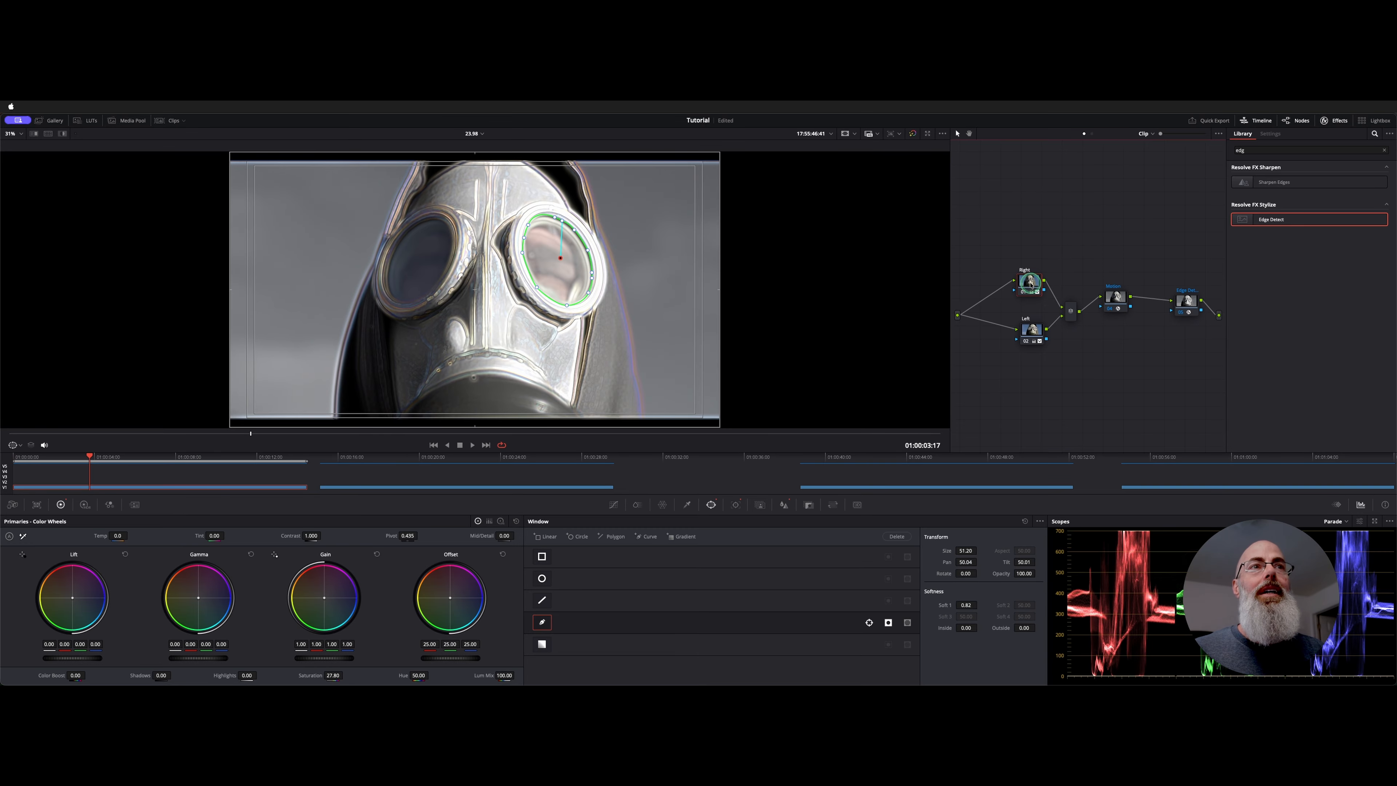
{"action": "left_click", "coordinate": [889, 623]}
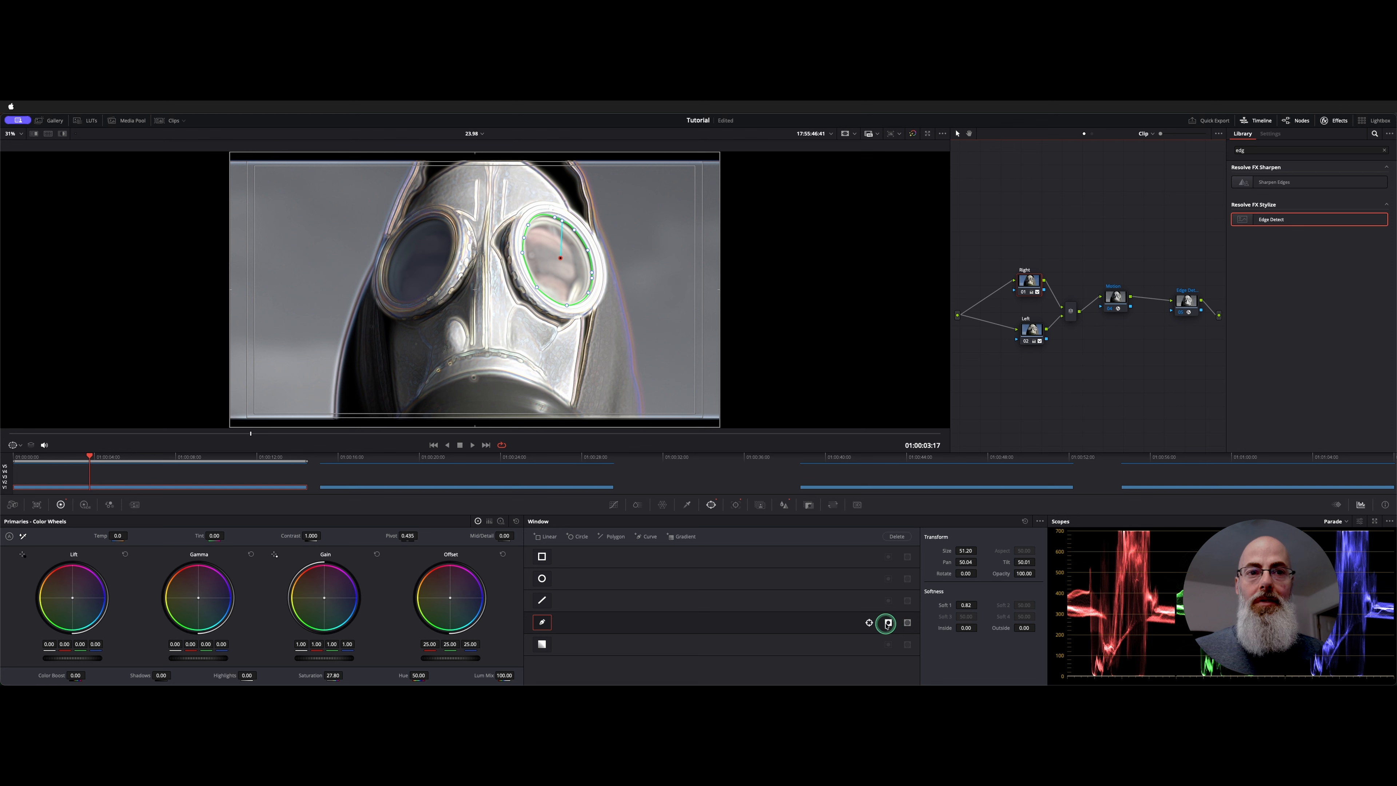
{"action": "left_click", "coordinate": [888, 624]}
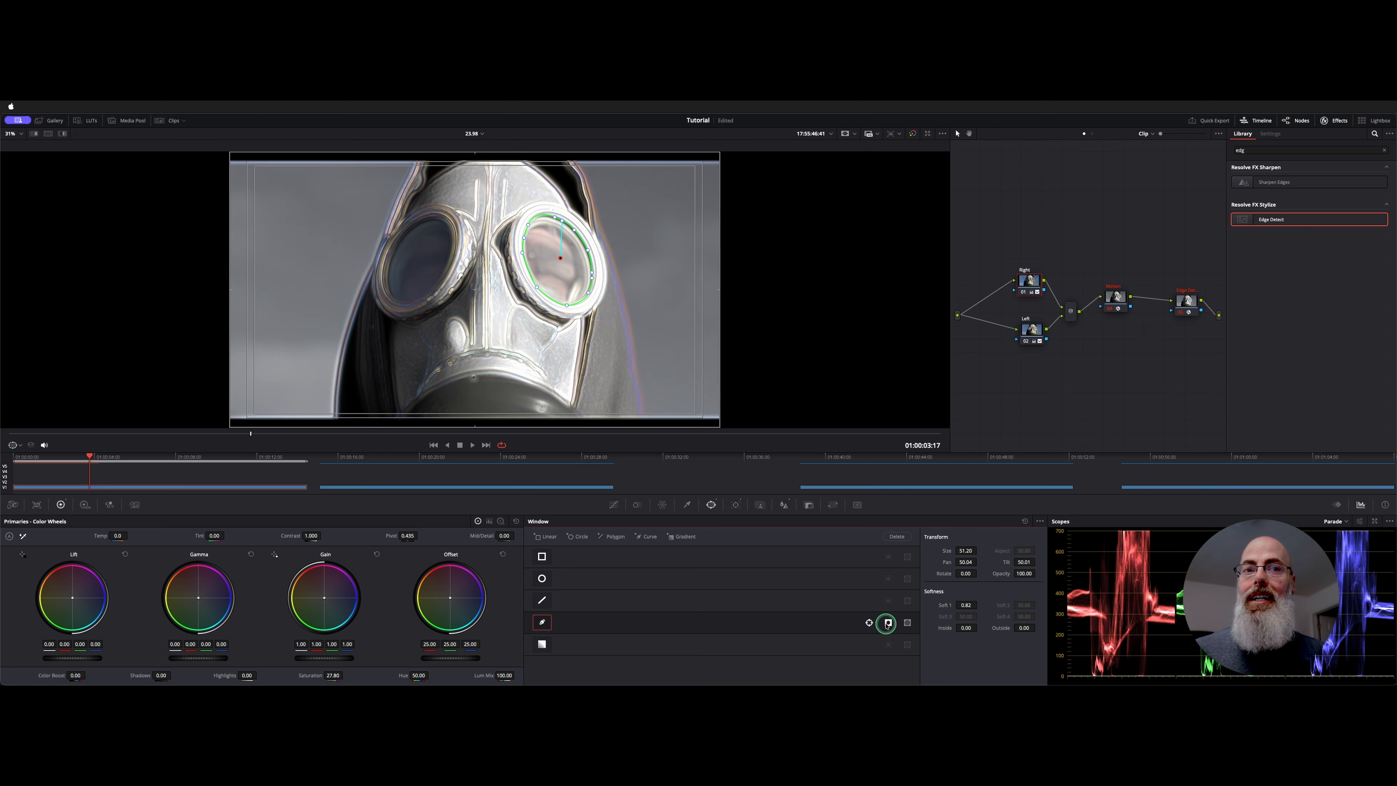
{"action": "left_click", "coordinate": [887, 623]}
{"action": "left_click", "coordinate": [886, 624]}
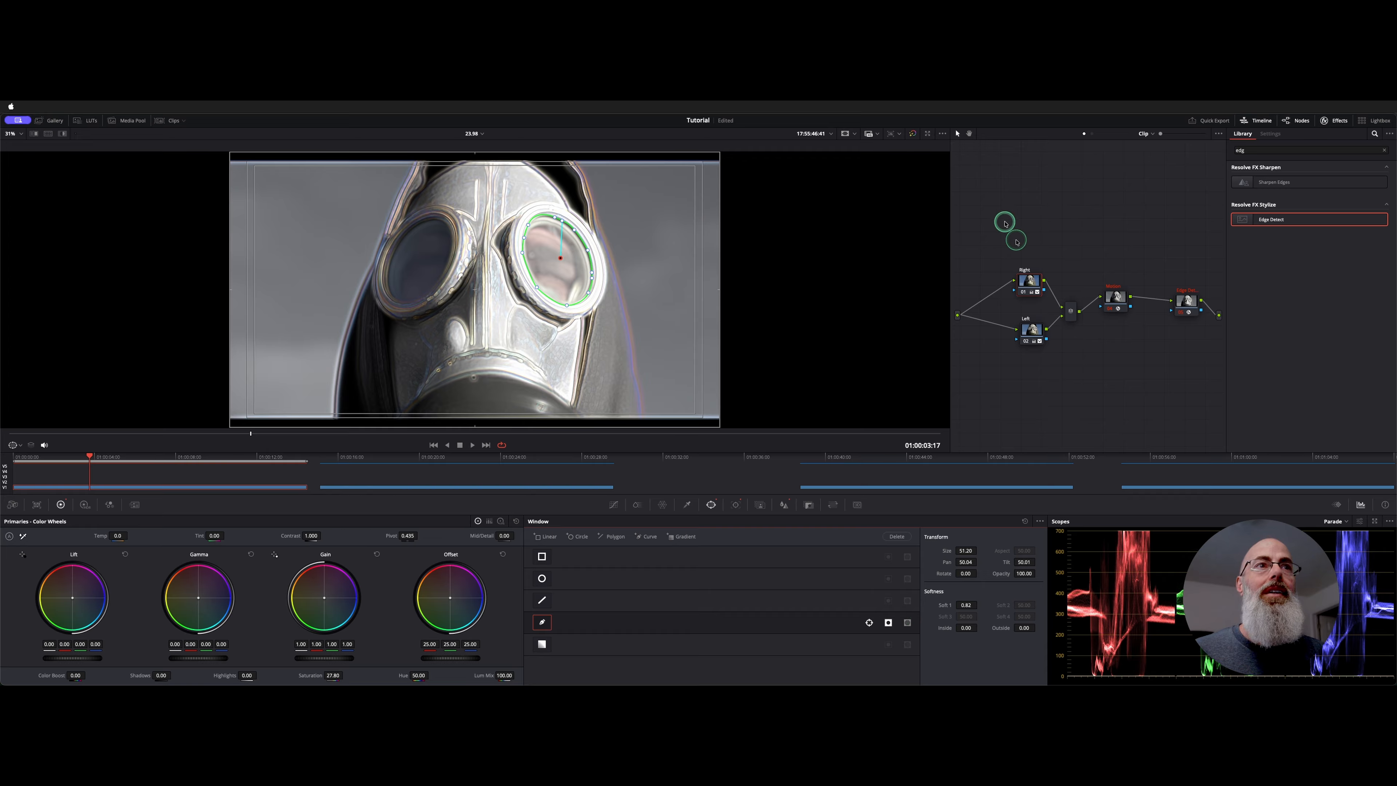
{"action": "left_click", "coordinate": [1041, 348]}
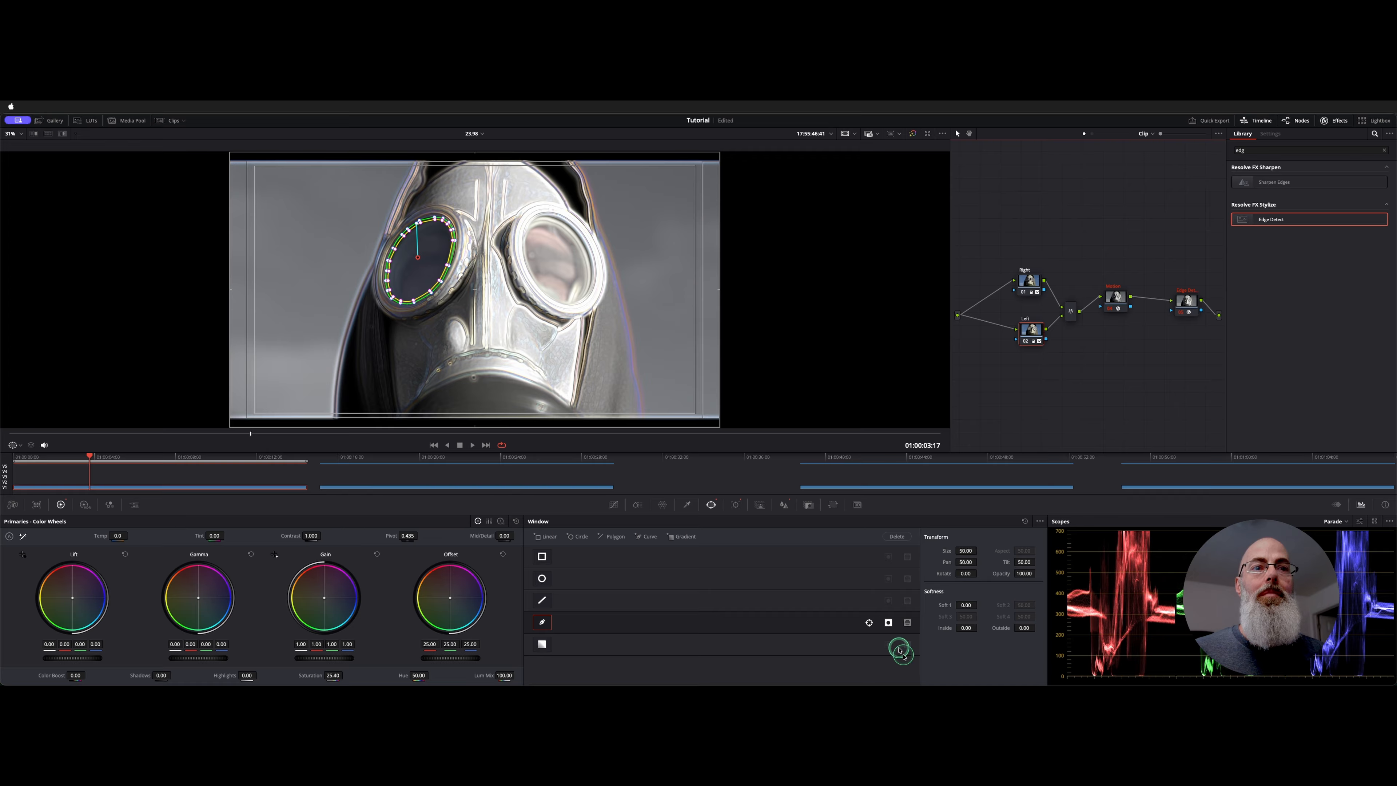
{"action": "left_click", "coordinate": [888, 624]}
{"action": "left_click", "coordinate": [888, 623]}
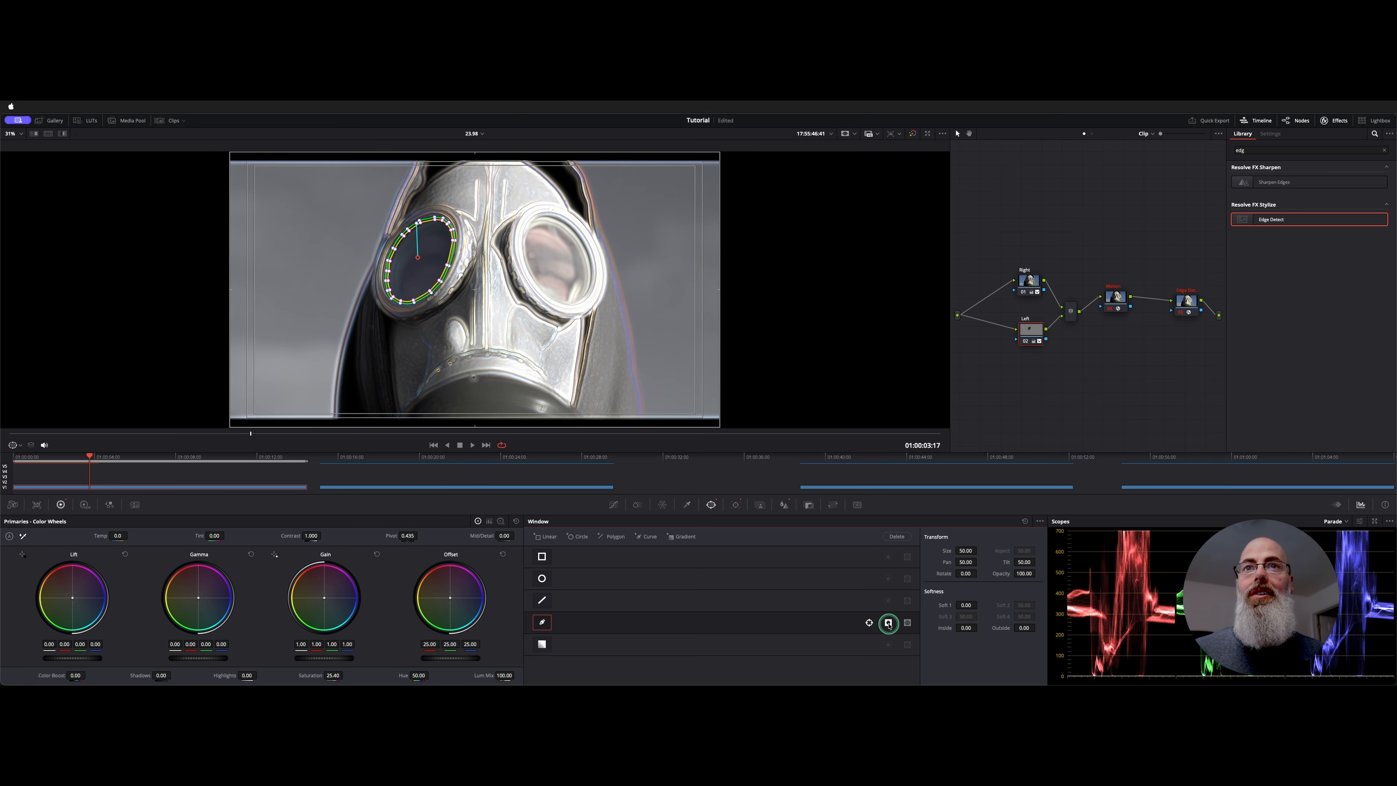
Step: Disable the Motion Blur and Edge Detect nodes and toggle the Left and Right windows' inversion to isolate their effect
{"action": "left_click_drag", "start_coordinate": [1105, 248], "coordinate": [1202, 329]}
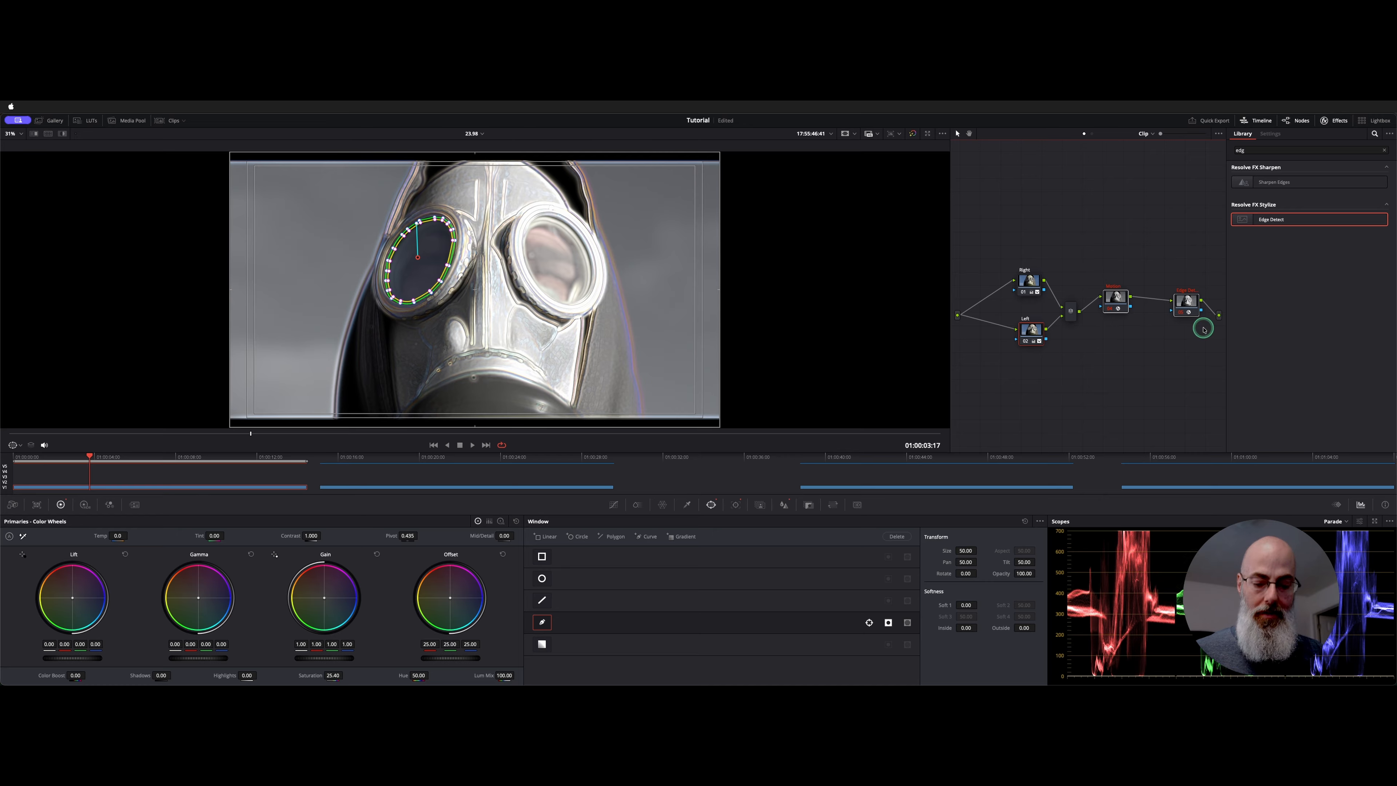
{"action": "key", "text": "super+d"}
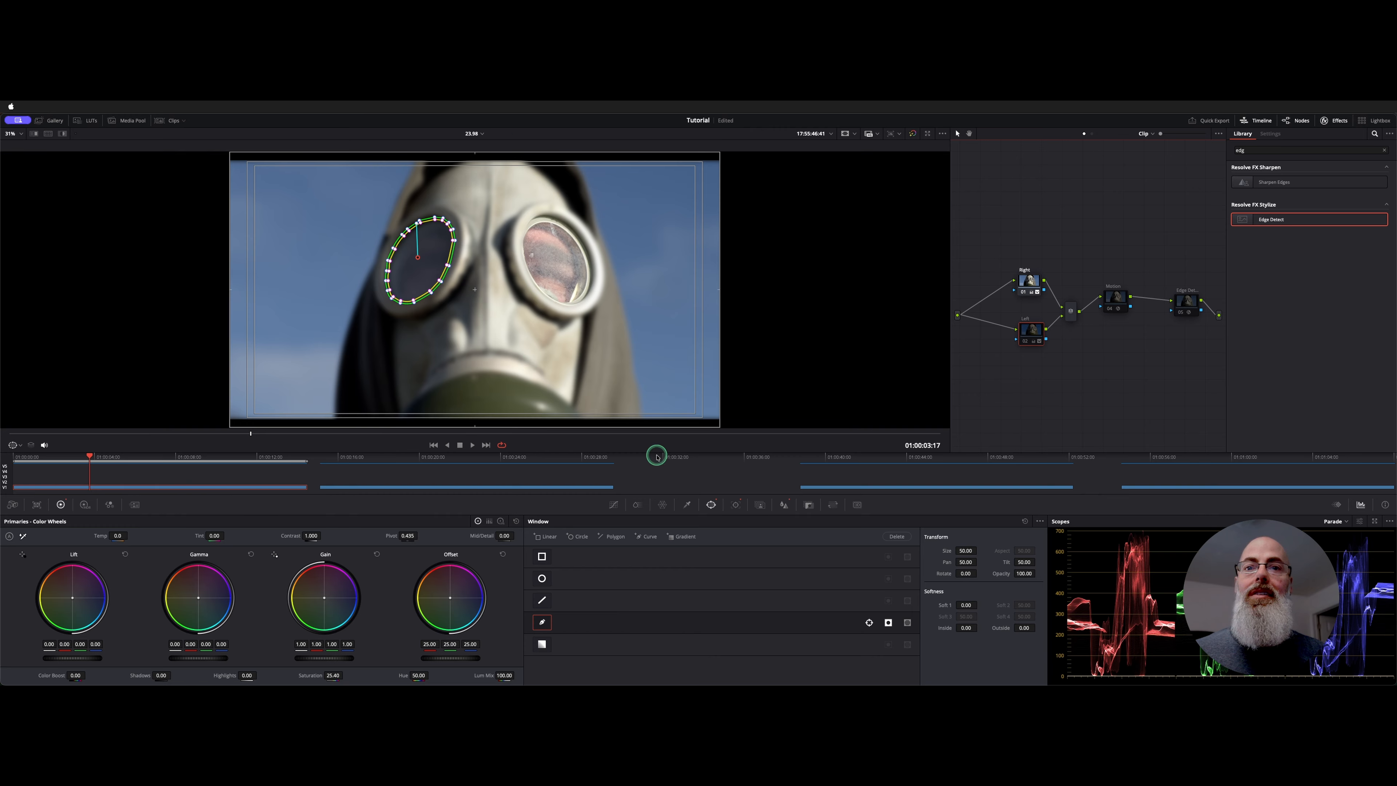
{"action": "left_click", "coordinate": [887, 624]}
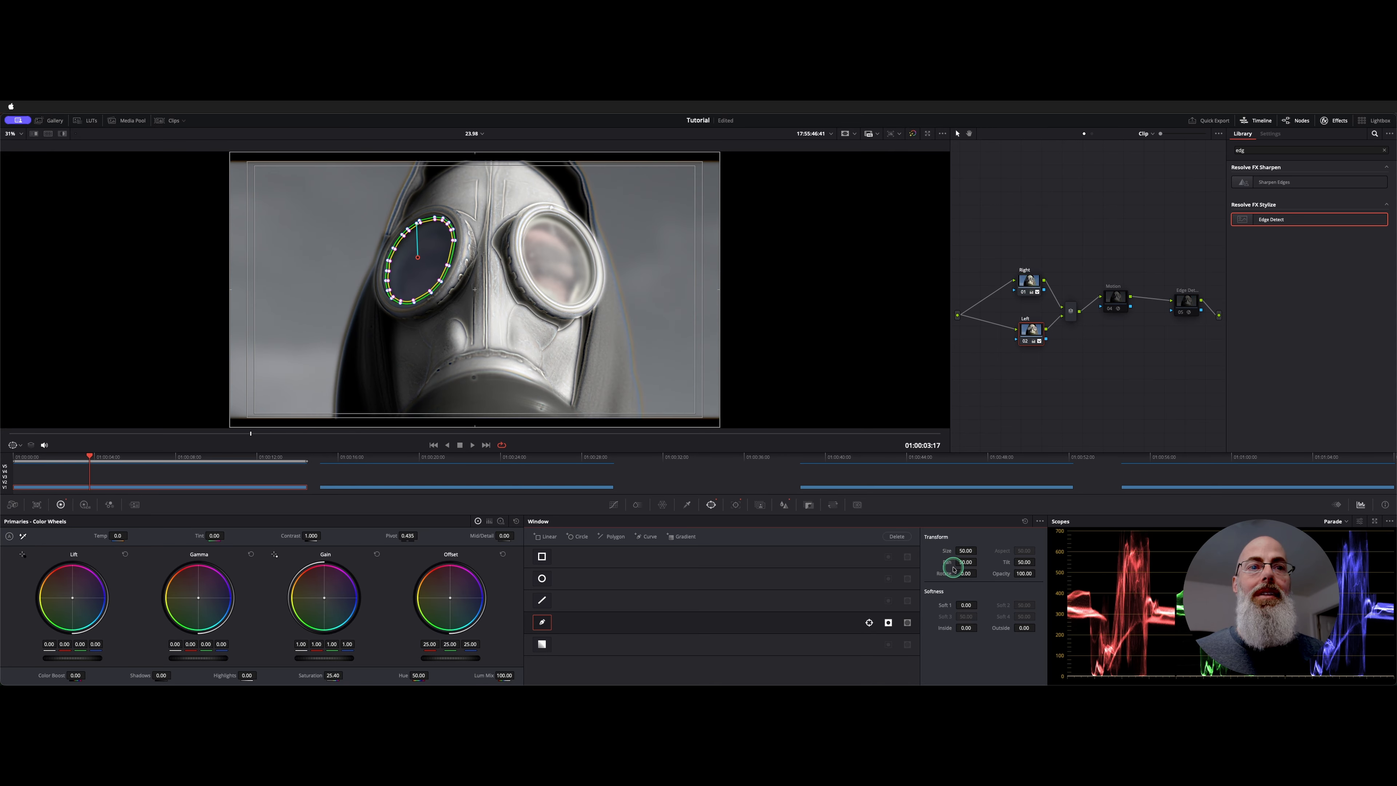
{"action": "left_click", "coordinate": [887, 621]}
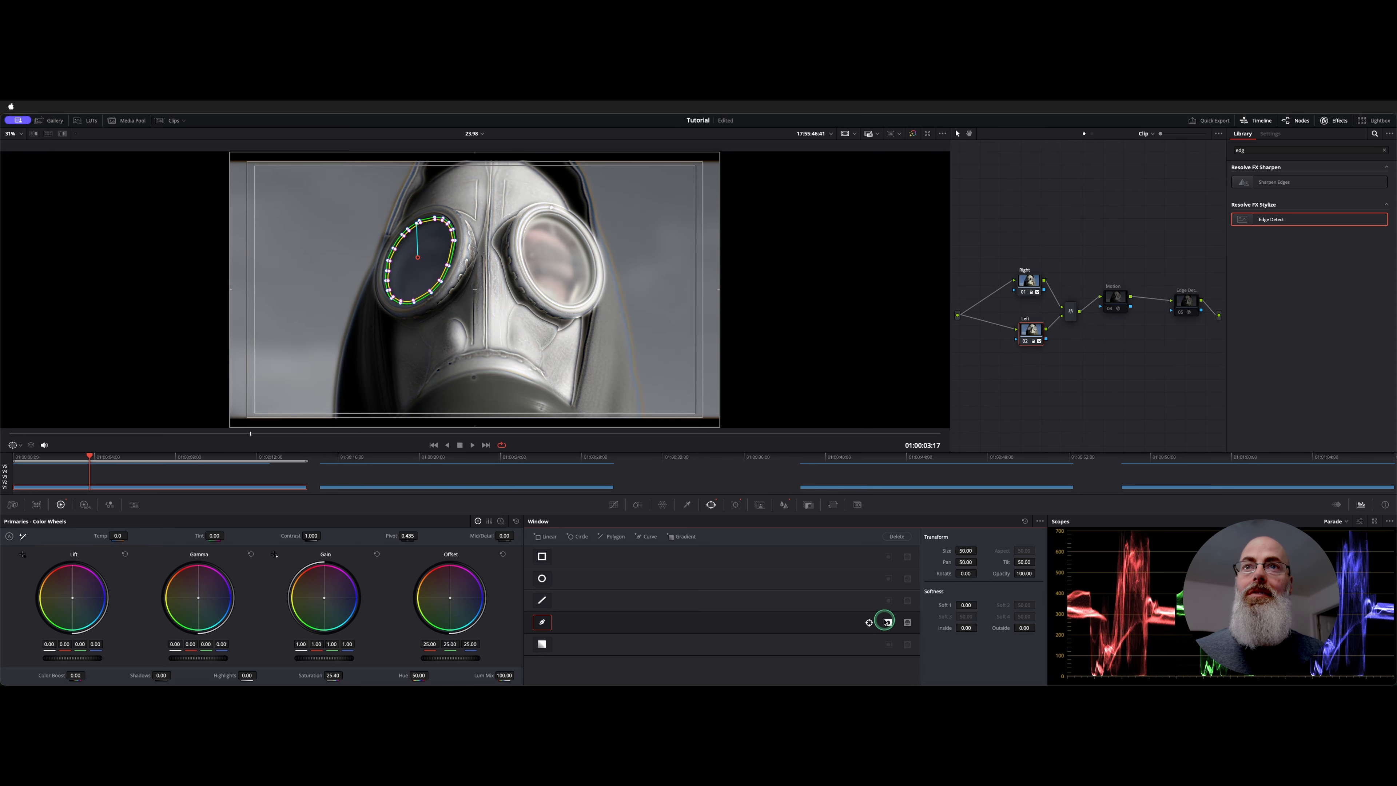
{"action": "left_click", "coordinate": [1023, 283]}
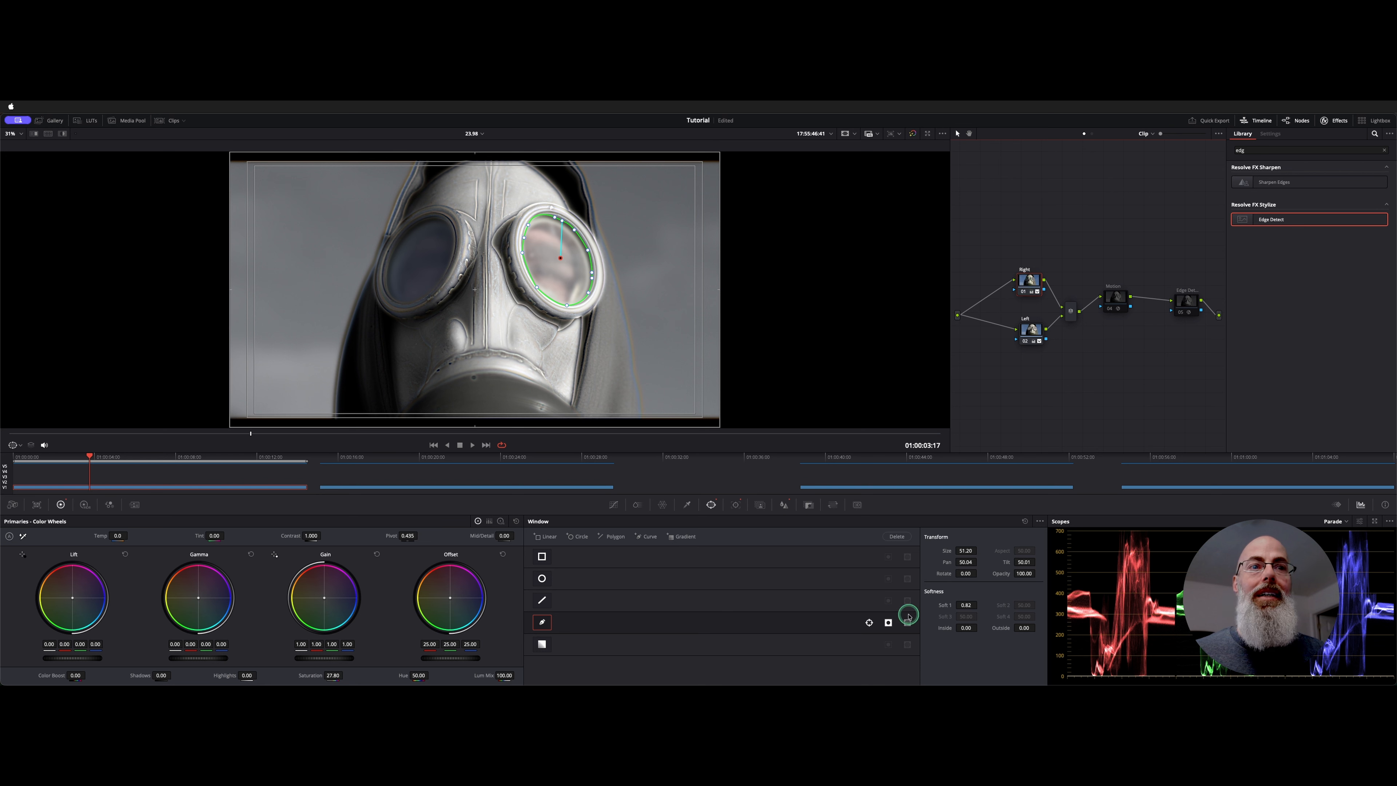
{"action": "left_click", "coordinate": [887, 622]}
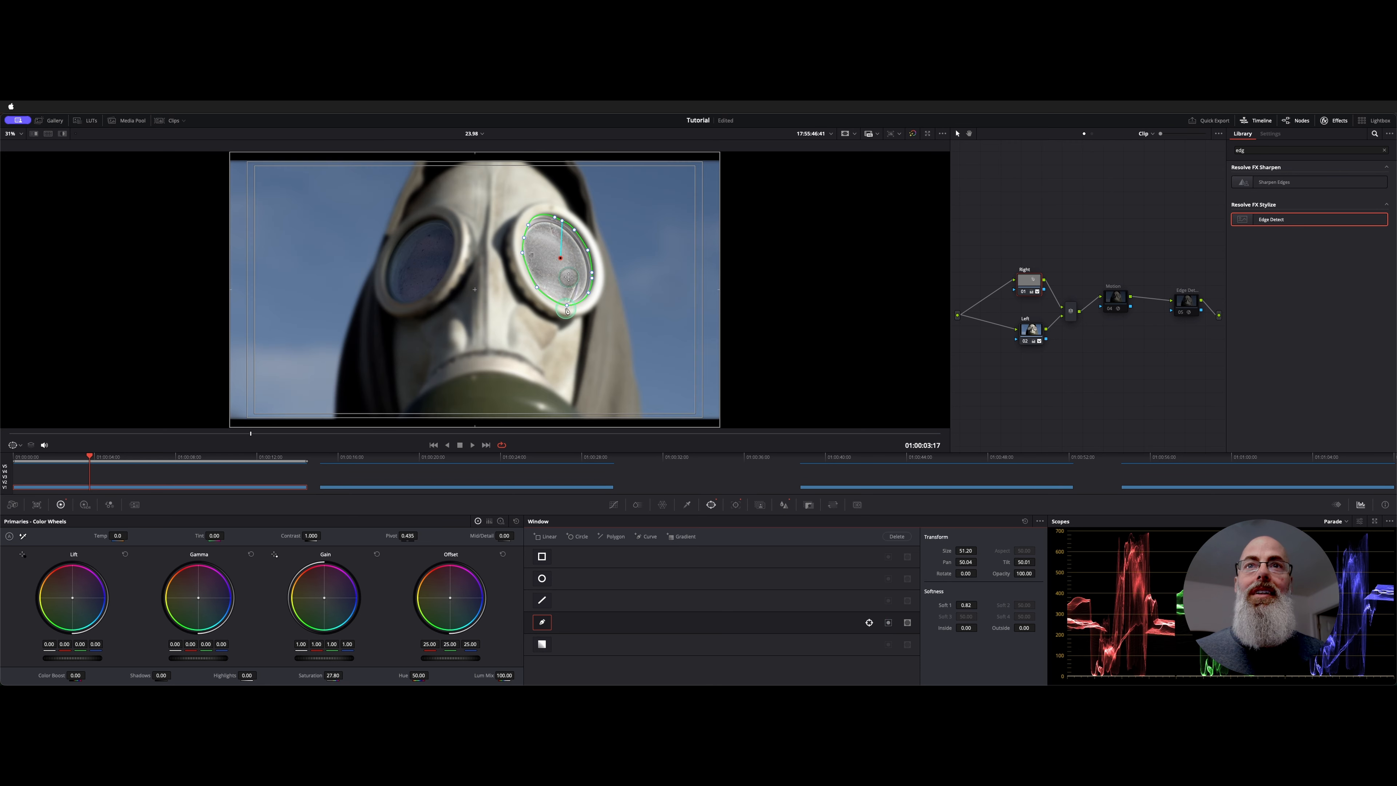
Step: Re-enable the Motion Blur and Edge Detect nodes, restore the Right window's inversion, and review both lens masks
{"action": "left_click", "coordinate": [1115, 298]}
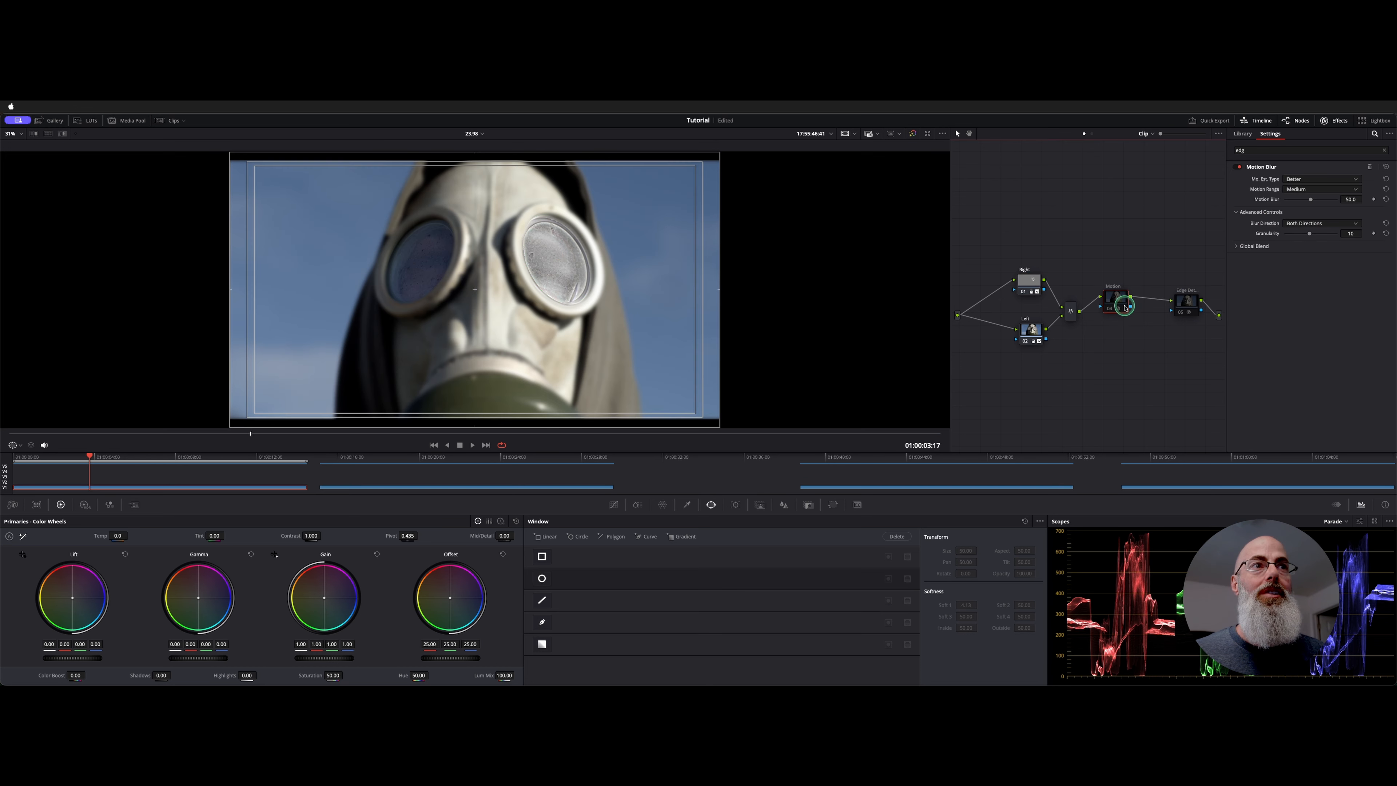
{"action": "left_click", "coordinate": [1186, 302]}
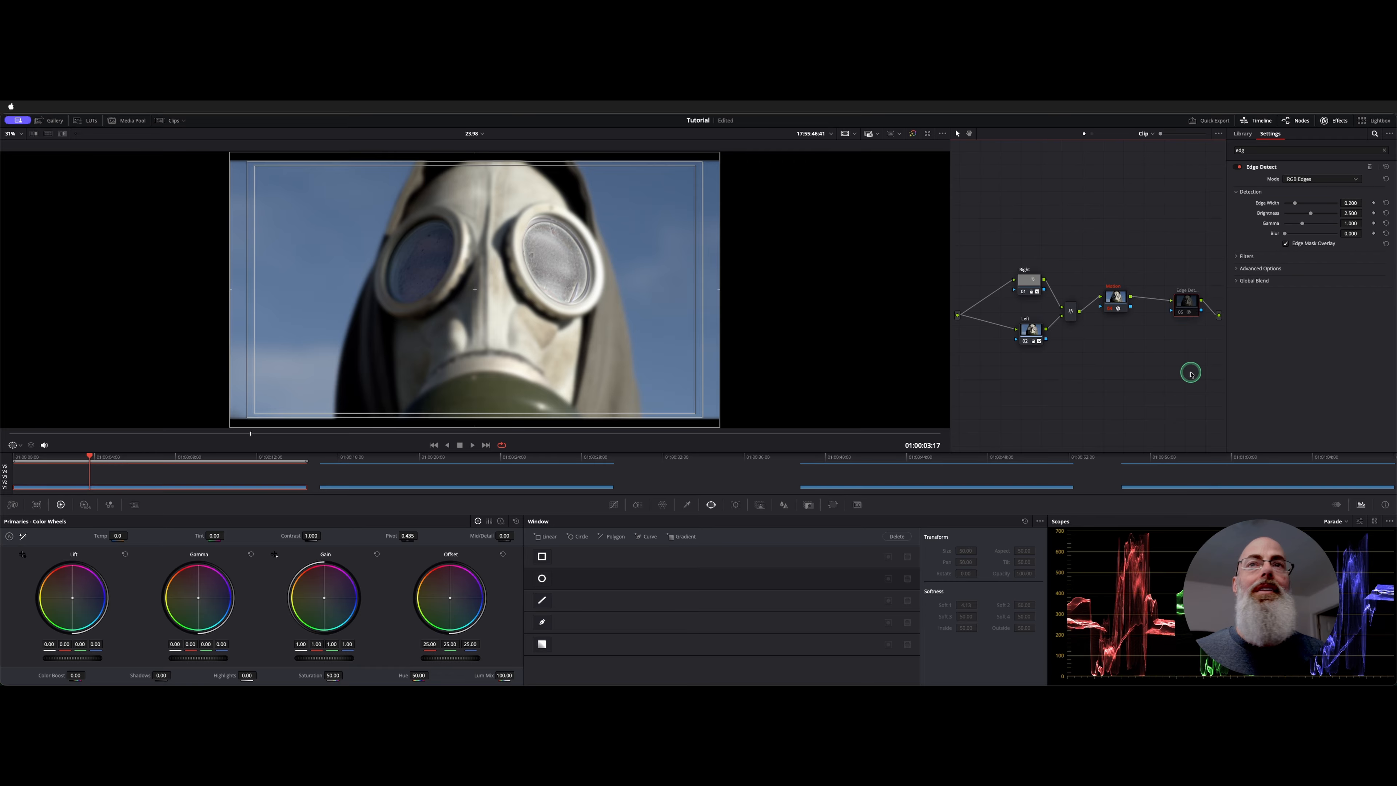
{"action": "left_click", "coordinate": [1027, 279]}
{"action": "left_click", "coordinate": [888, 622]}
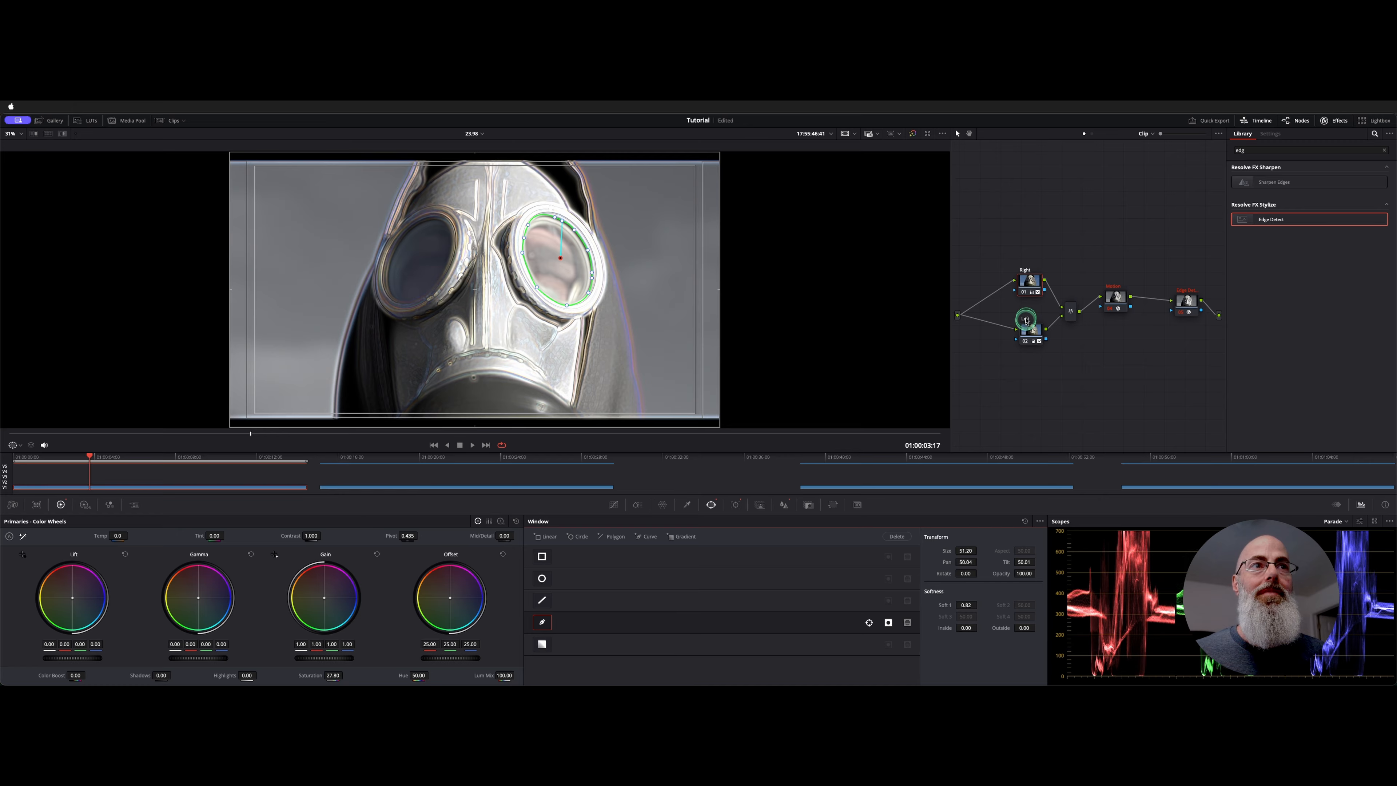
{"action": "left_click", "coordinate": [1031, 330]}
{"action": "left_click", "coordinate": [1033, 282]}
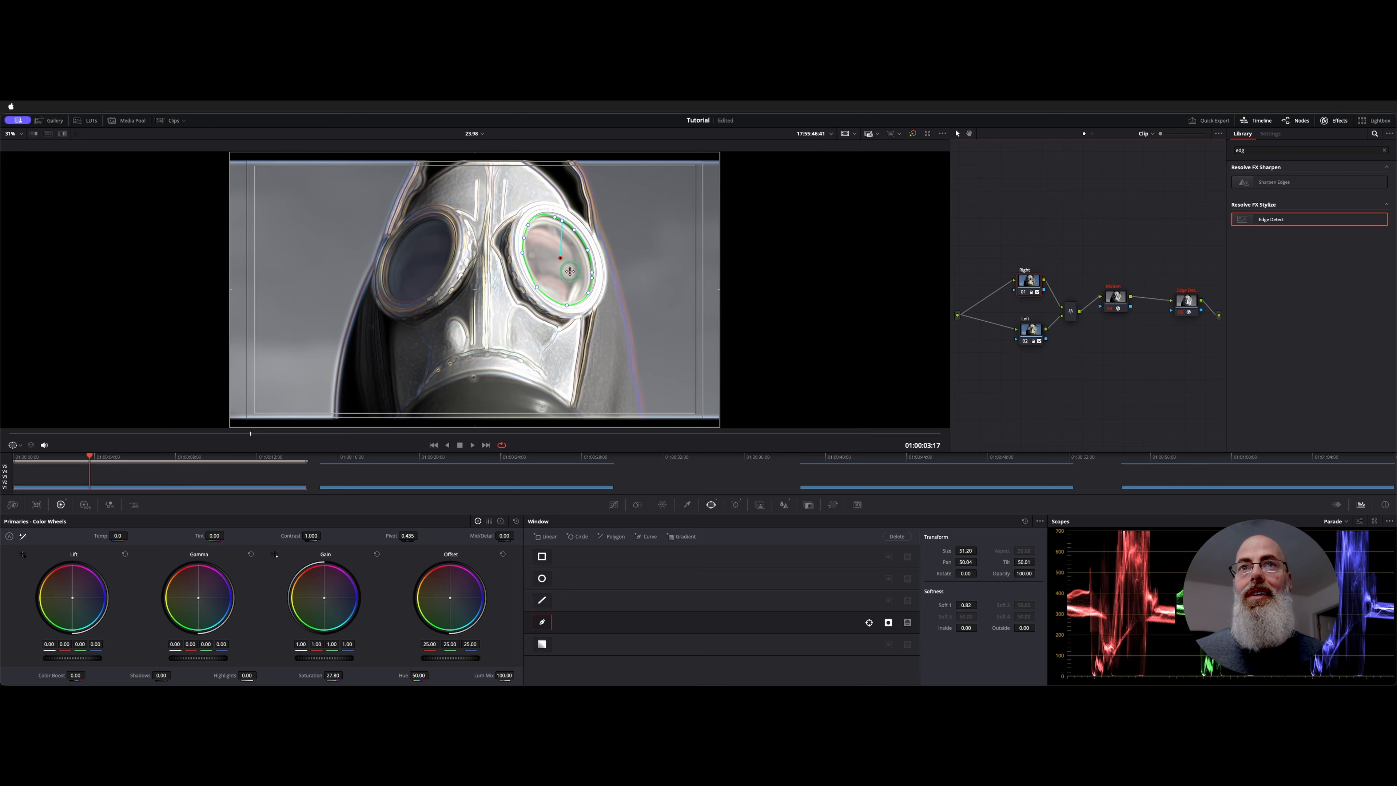
Step: Toggle the Edge Detect node off and on to compare the RGB Edges effect on the mask
{"action": "left_click", "coordinate": [1185, 303]}
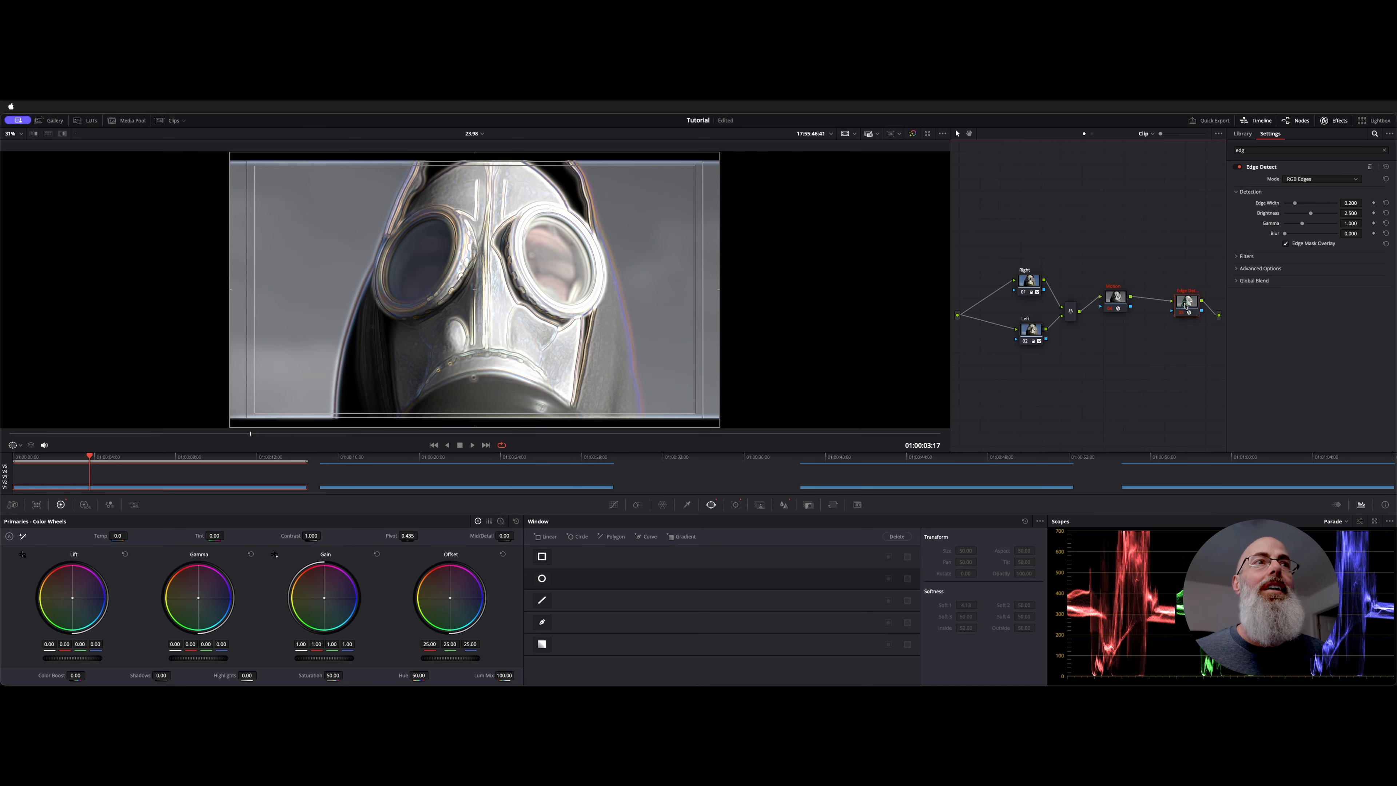
{"action": "key", "text": "super+d"}
{"action": "key", "text": "super+d"}
{"action": "key", "text": "super+d"}
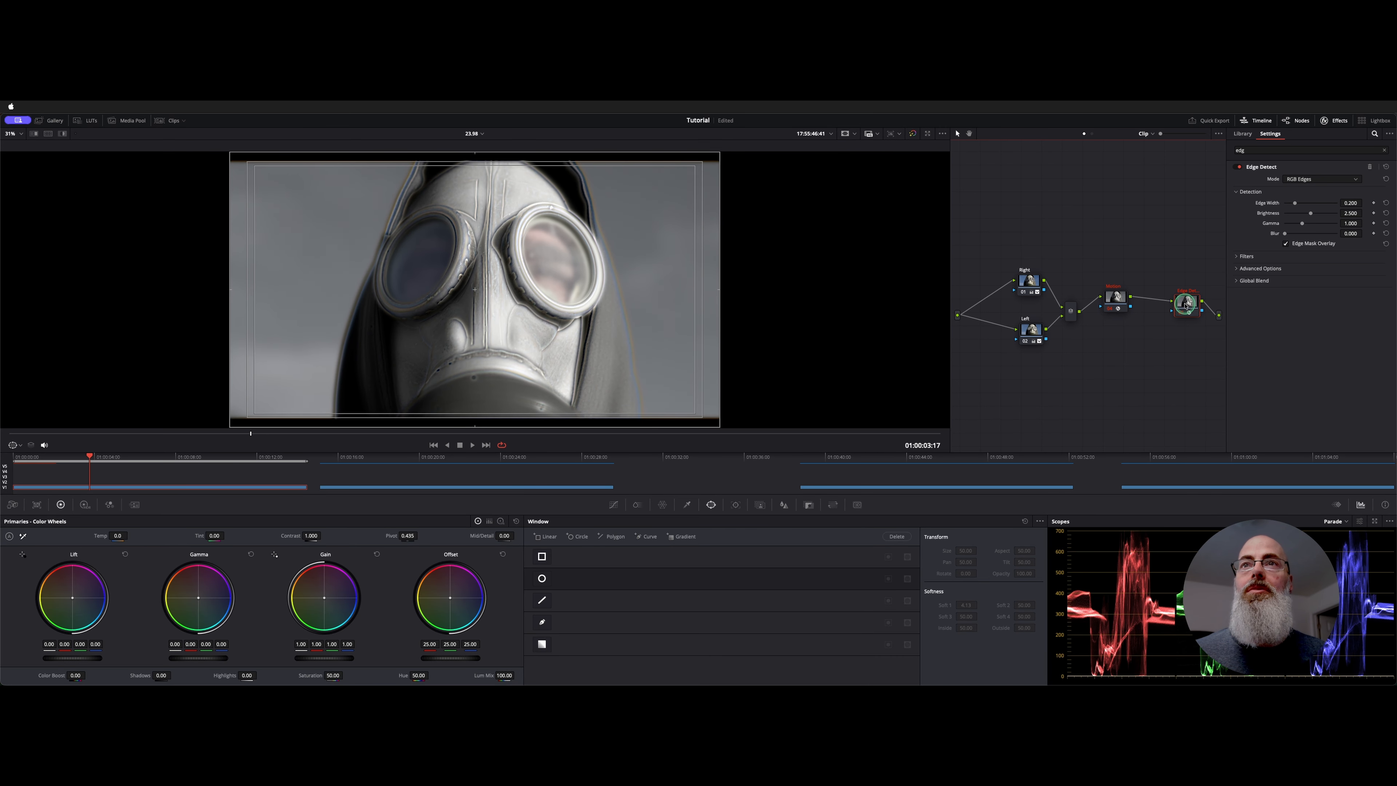
{"action": "key", "text": "super+d"}
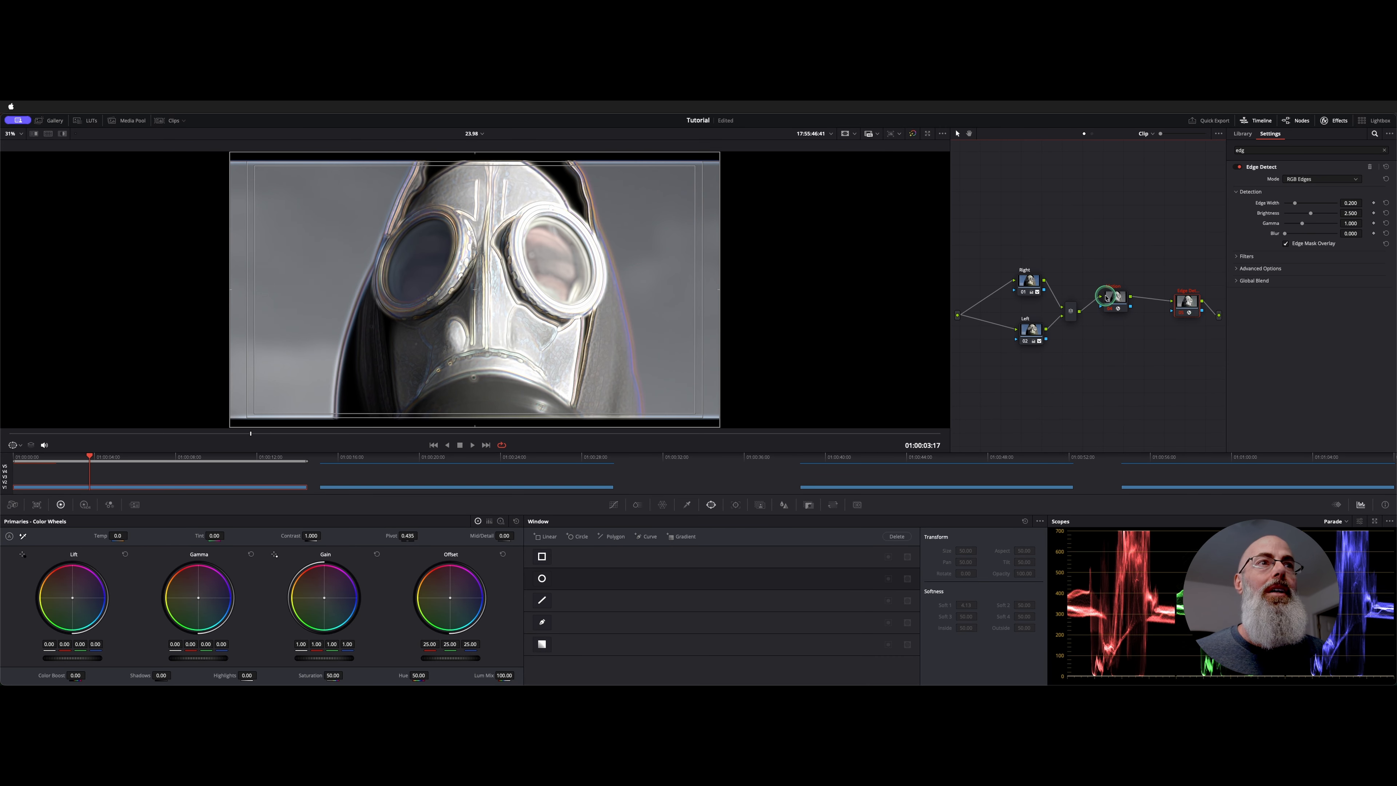
Step: Inspect the Motion Blur node's settings and review the stylized clip full screen
{"action": "left_click", "coordinate": [1115, 302]}
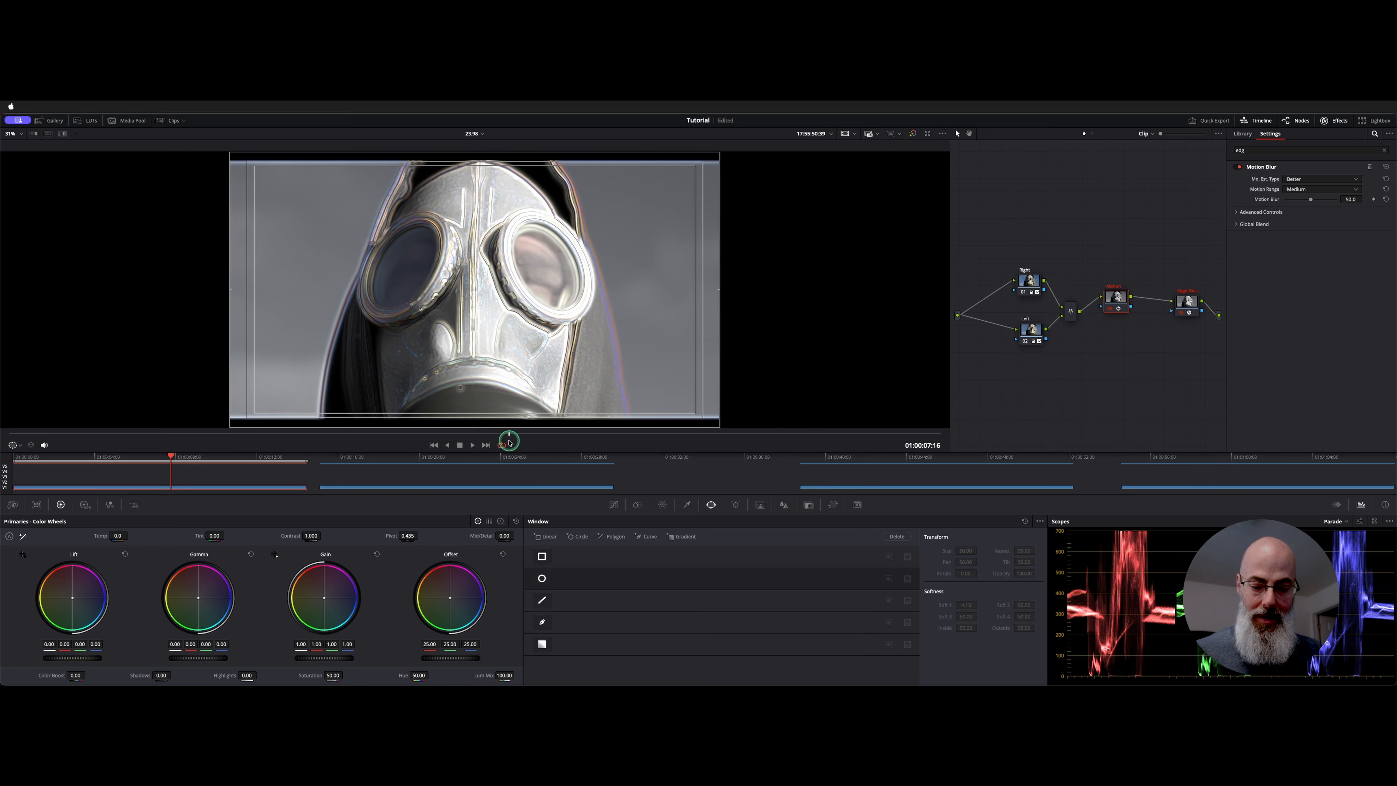
{"action": "key", "text": "super+f"}
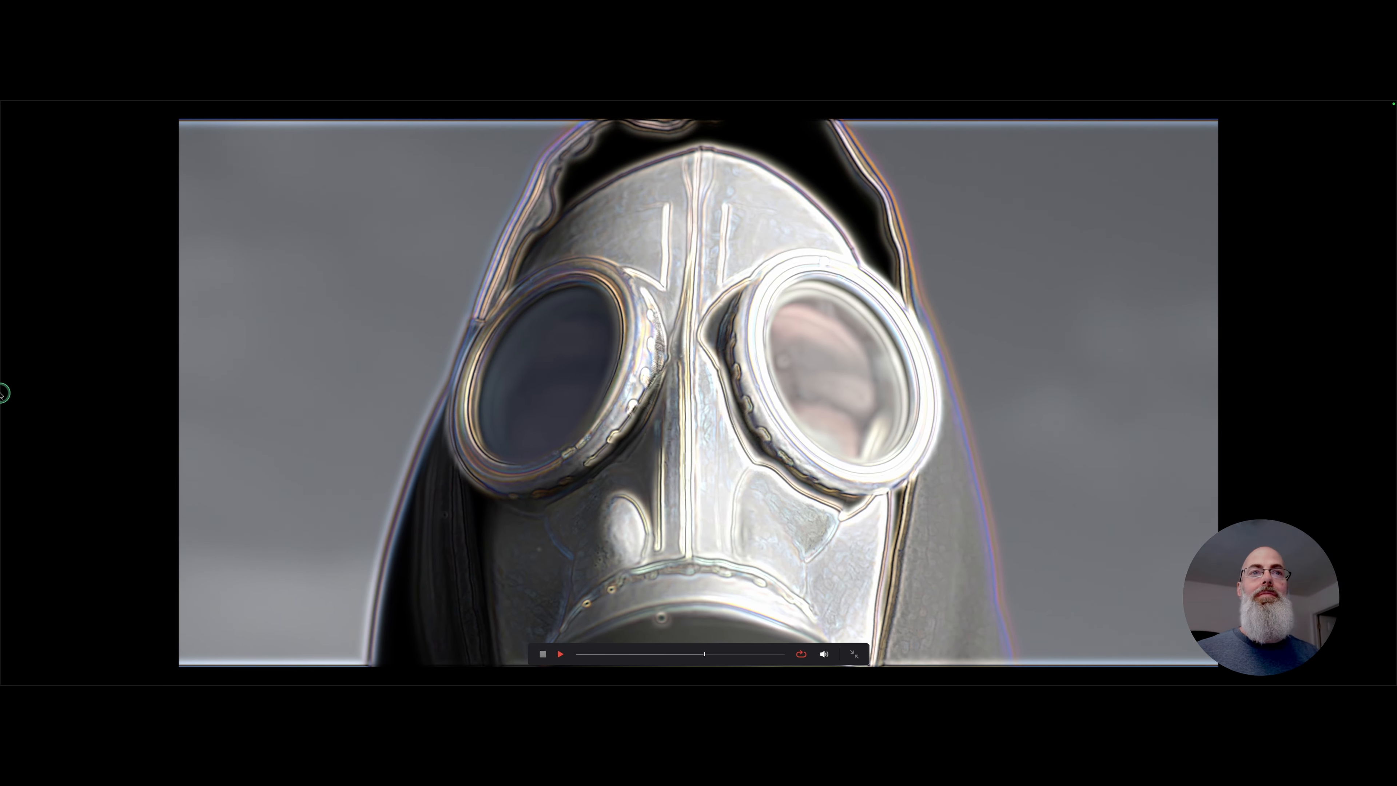